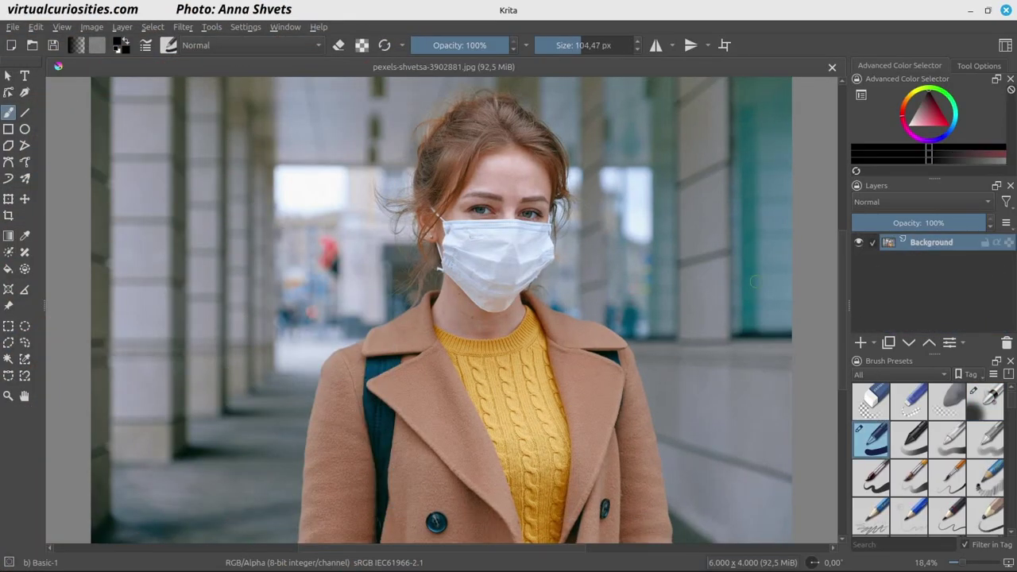
Add Paint Layer 1 above the photo and set its blending mode to Color.
left_click(860, 345)
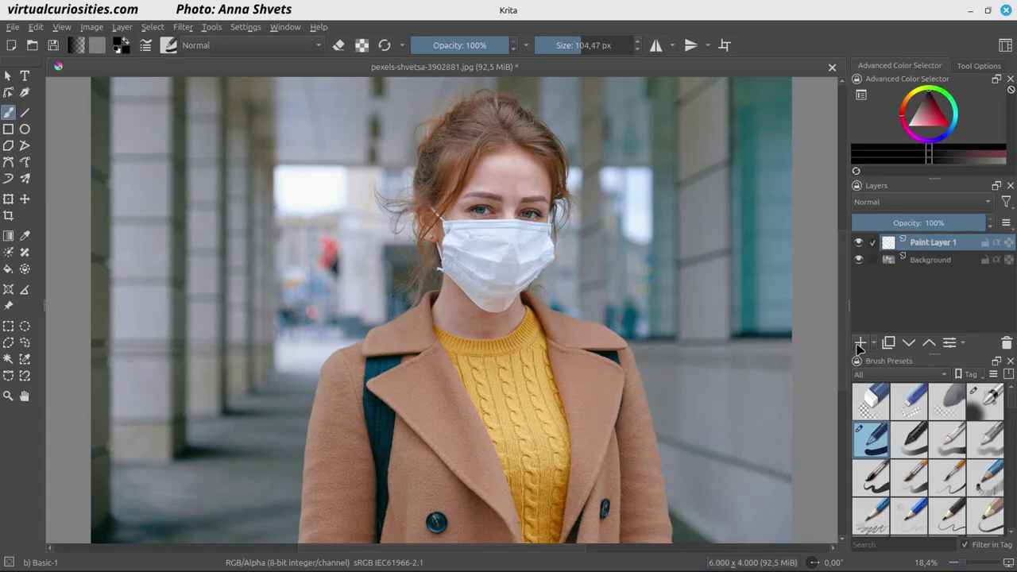
left_click(878, 203)
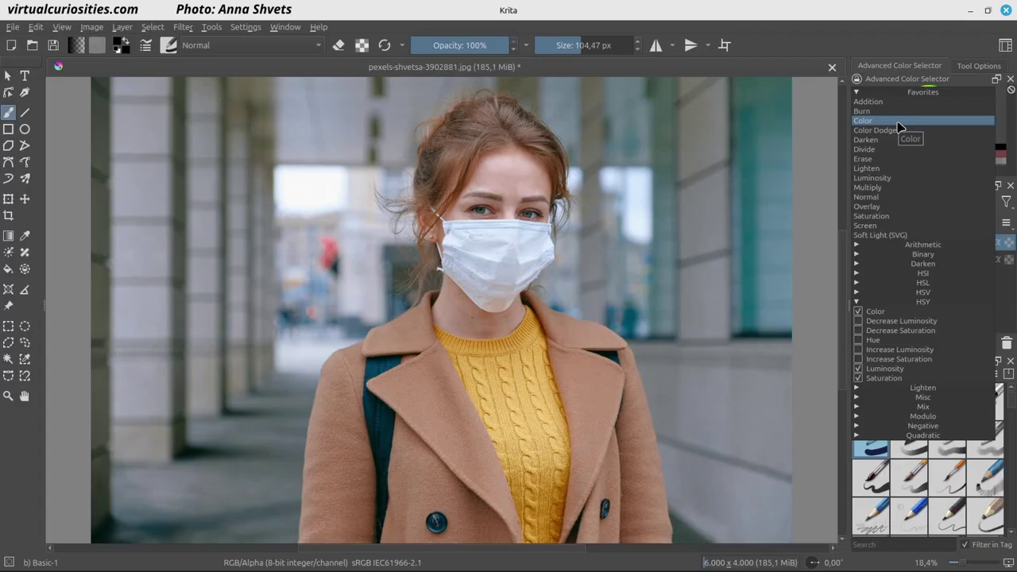
left_click(943, 274)
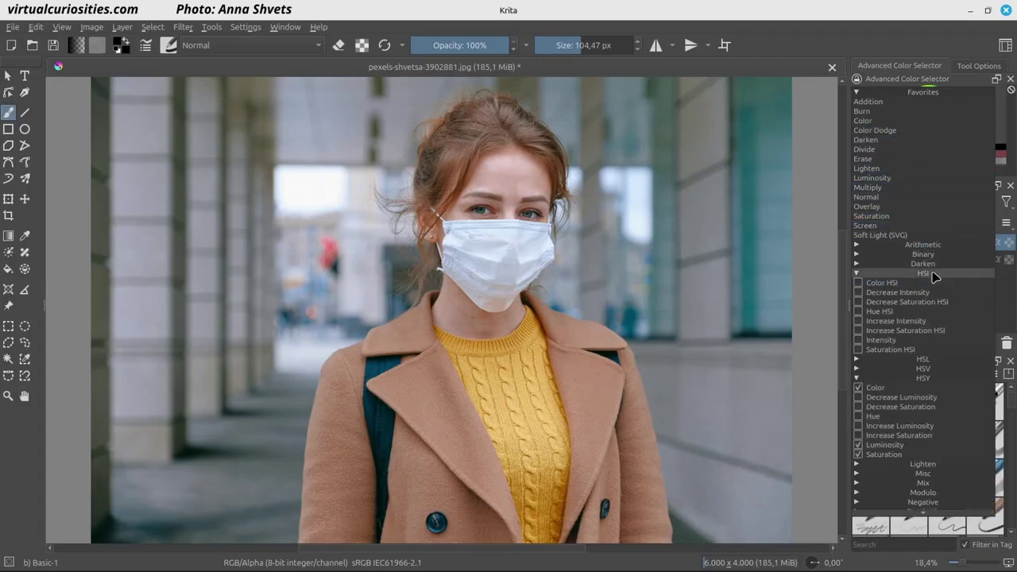
left_click(944, 275)
left_click(942, 283)
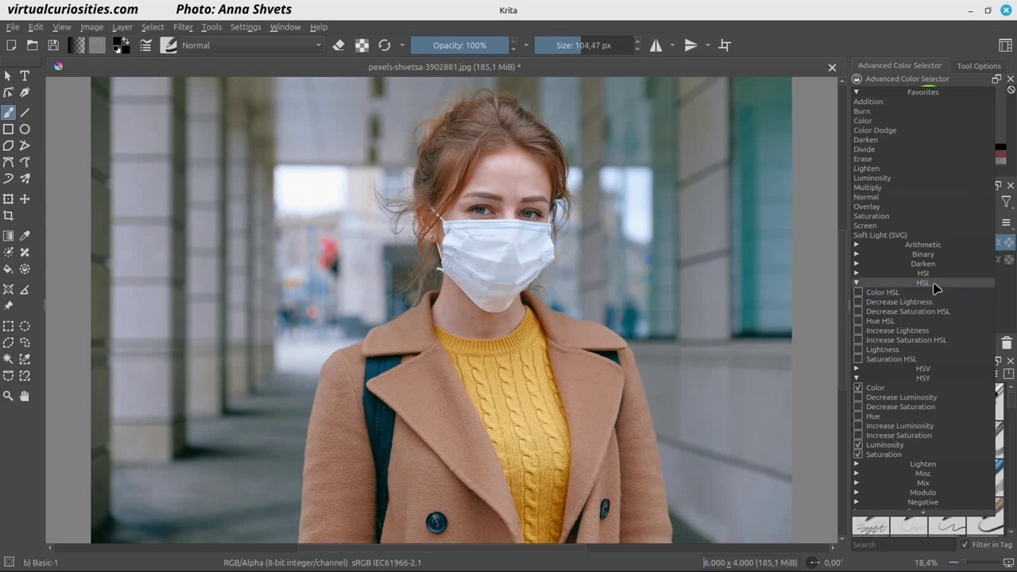
left_click(940, 283)
left_click(939, 293)
left_click(939, 292)
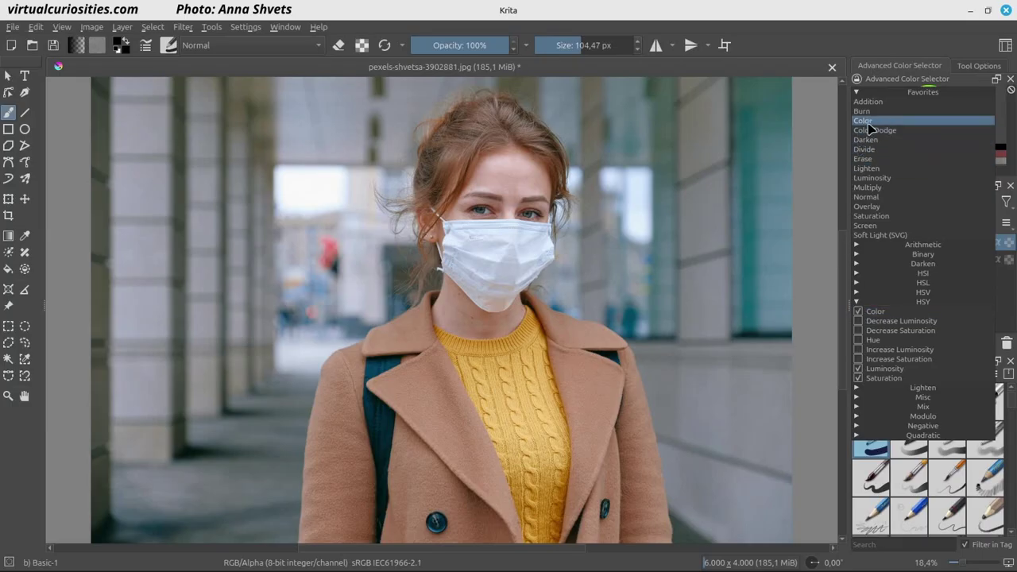
left_click(882, 313)
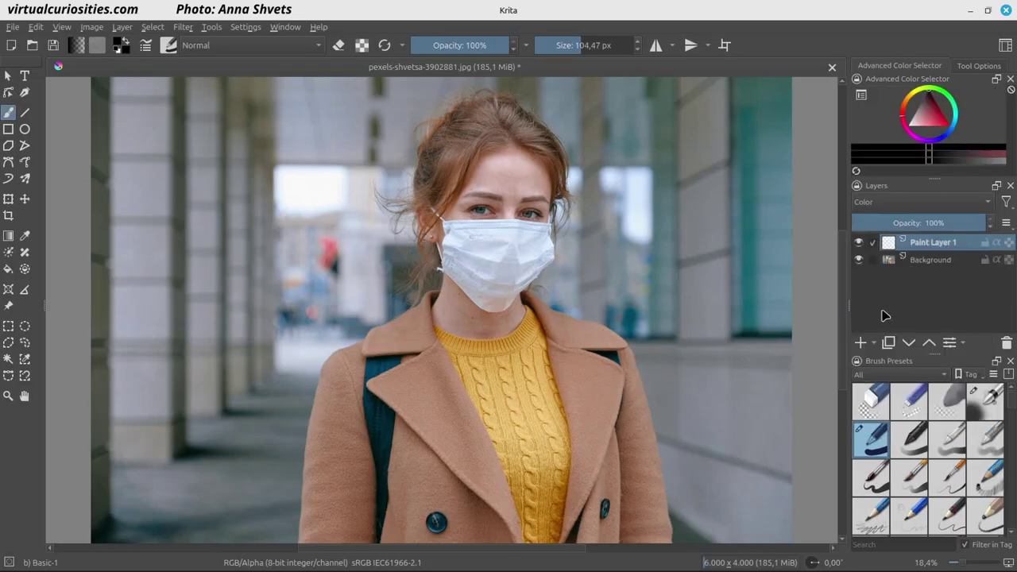
Choose red as the painting colour and try test strokes on the eye, undoing them.
left_click(936, 119)
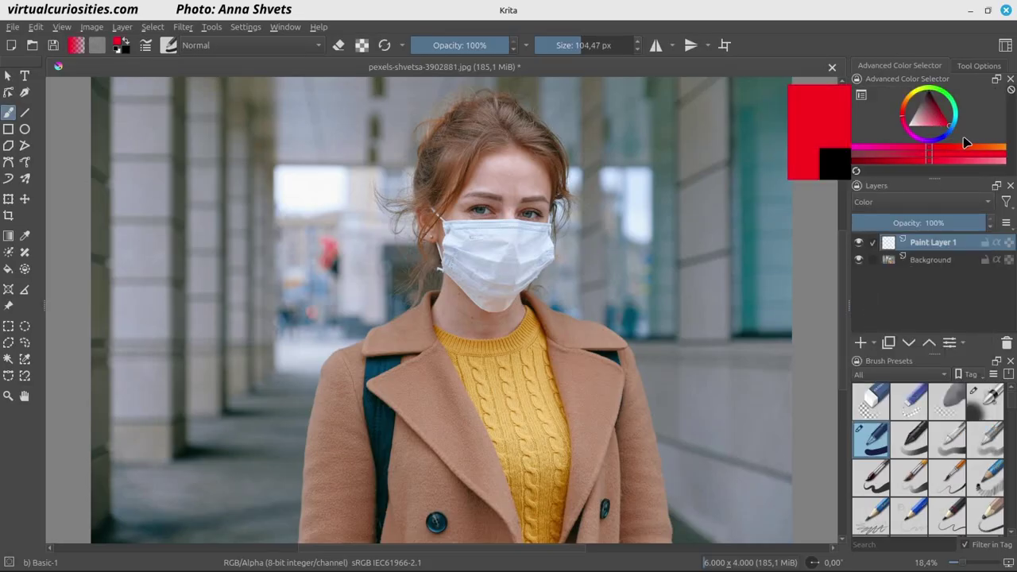
mouse_move(496, 180)
left_mouse_down()
mouse_move(493, 261)
mouse_move(554, 205)
mouse_move(473, 195)
mouse_move(546, 267)
mouse_move(572, 184)
mouse_move(467, 229)
mouse_move(531, 226)
left_mouse_up()
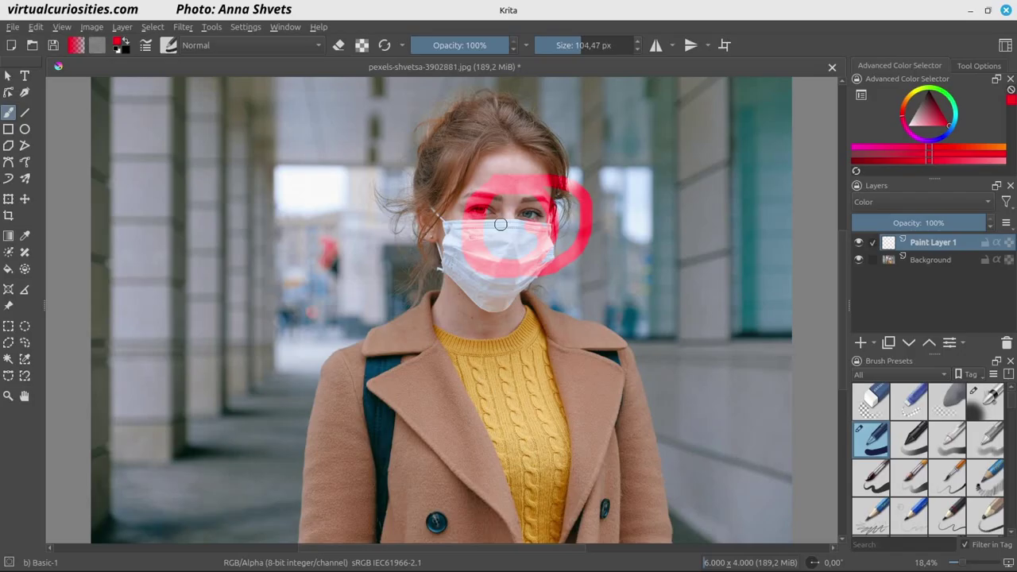
key("ctrl+z")
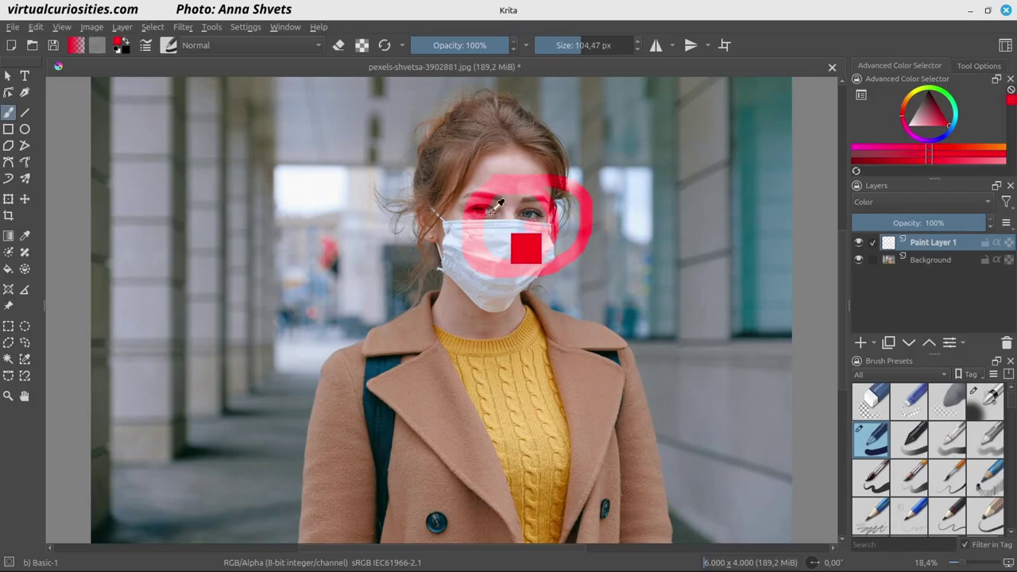
scroll(501, 224, "up", 10)
left_click(483, 225)
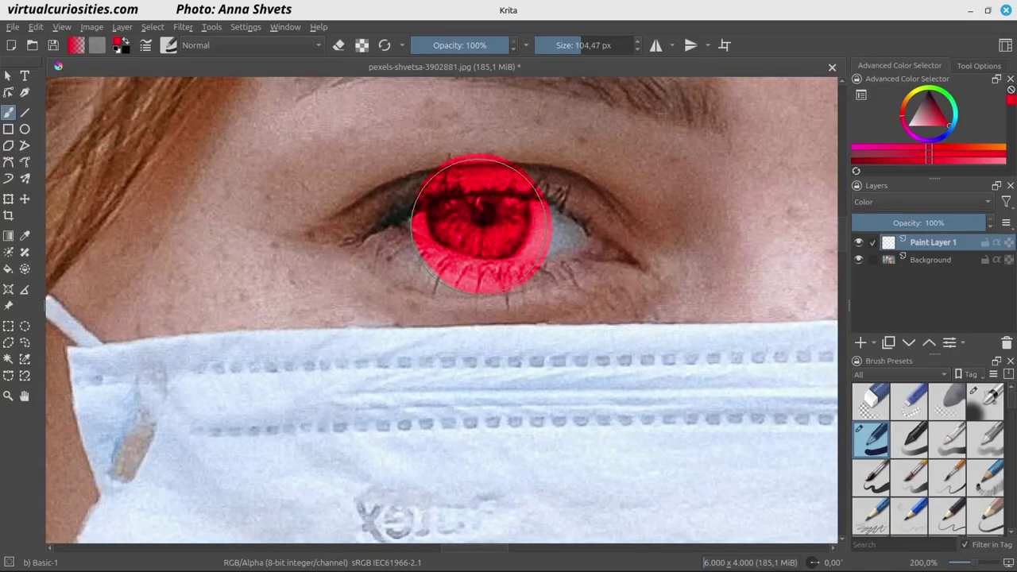
key("ctrl+z")
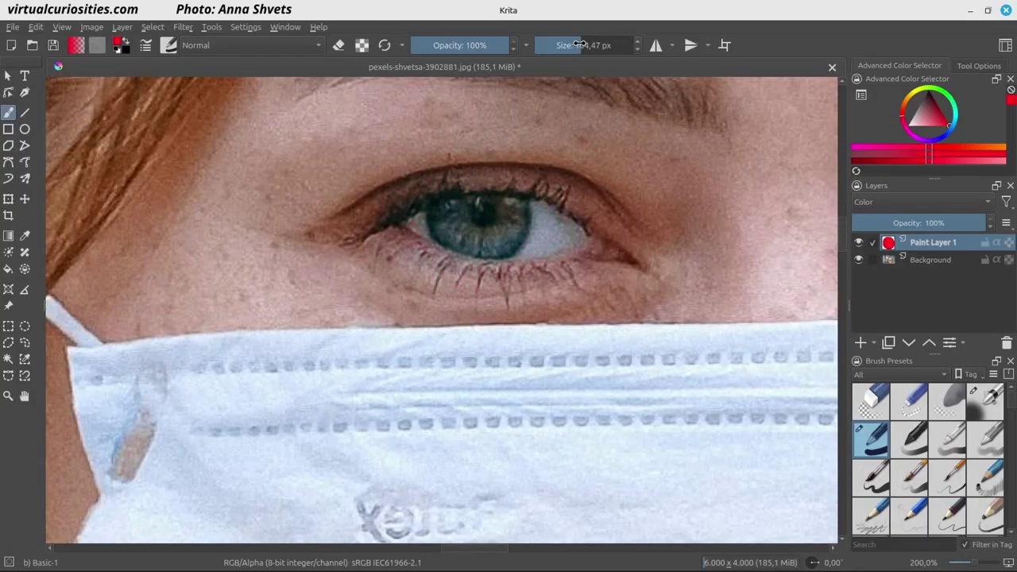
Shrink the brush and paint the left iris red, undoing a stray dab on the skin.
left_click_drag(574, 45, 588, 45)
mouse_move(517, 200)
left_mouse_down()
mouse_move(494, 242)
mouse_move(489, 213)
mouse_move(525, 190)
left_mouse_up()
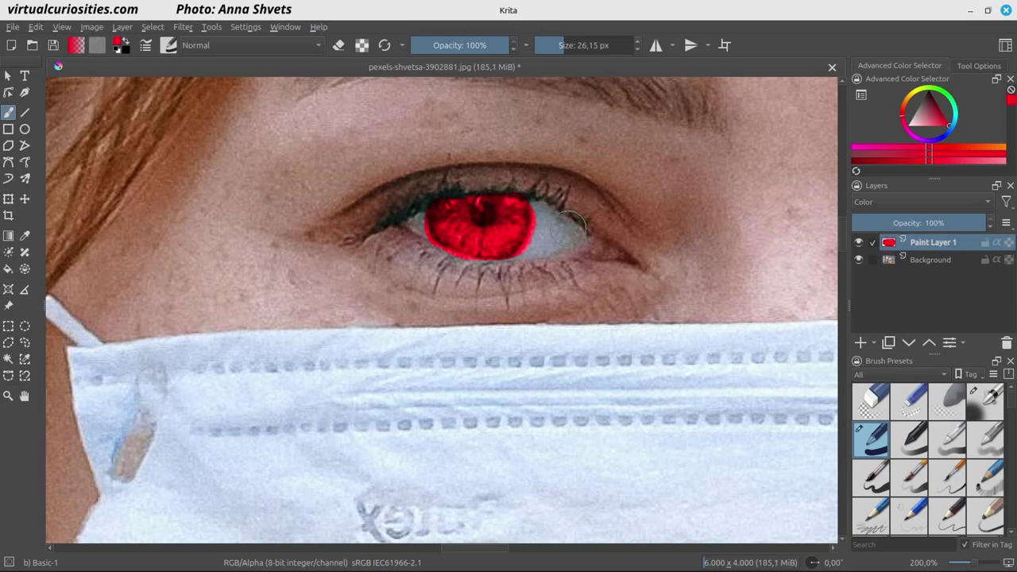
left_click(653, 176)
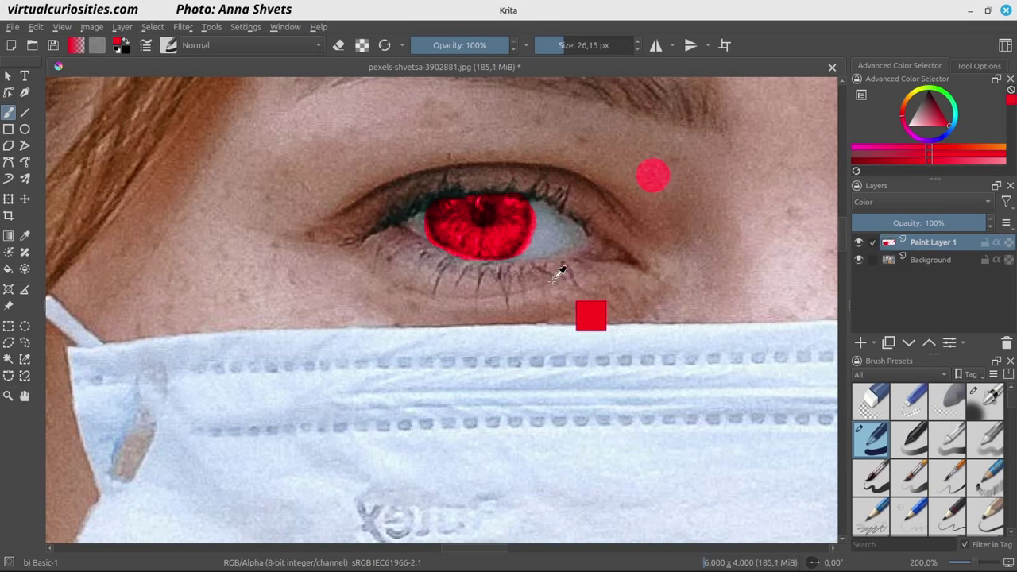
key("ctrl+z")
Switch to Airbrush Soft and refine the red iris edges, toggling eraser mode with E.
left_click(984, 401)
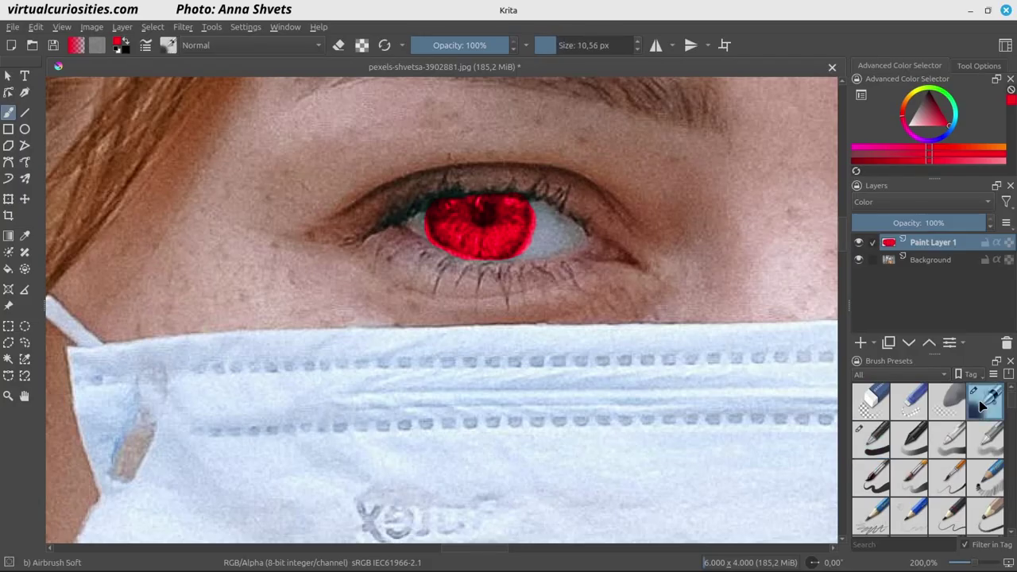
scroll(510, 205, "up", 3)
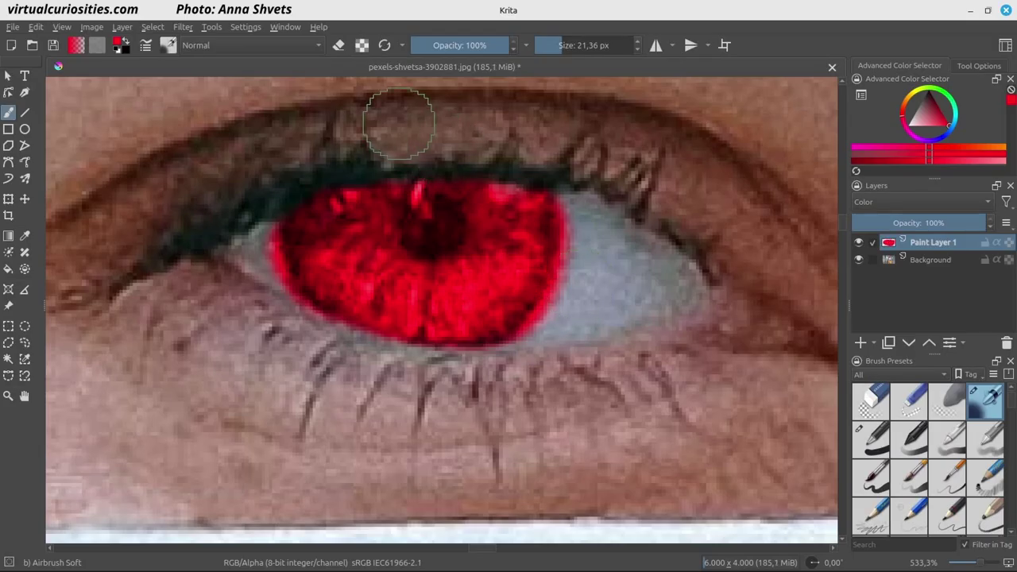
left_click(340, 47)
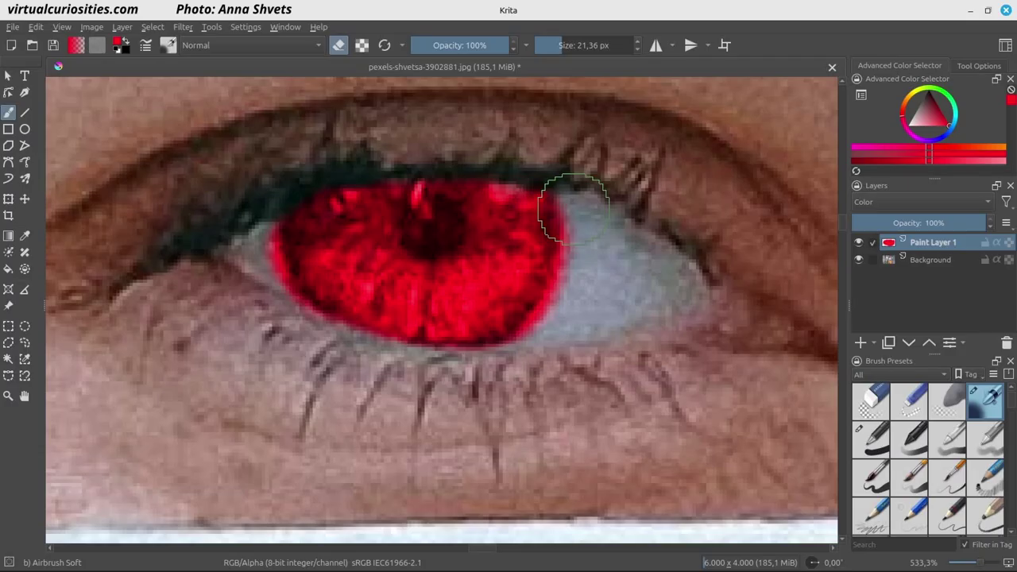
mouse_move(575, 193)
left_mouse_down()
mouse_move(547, 296)
mouse_move(558, 225)
mouse_move(544, 182)
mouse_move(511, 315)
mouse_move(517, 202)
mouse_move(489, 313)
mouse_move(563, 223)
left_mouse_up()
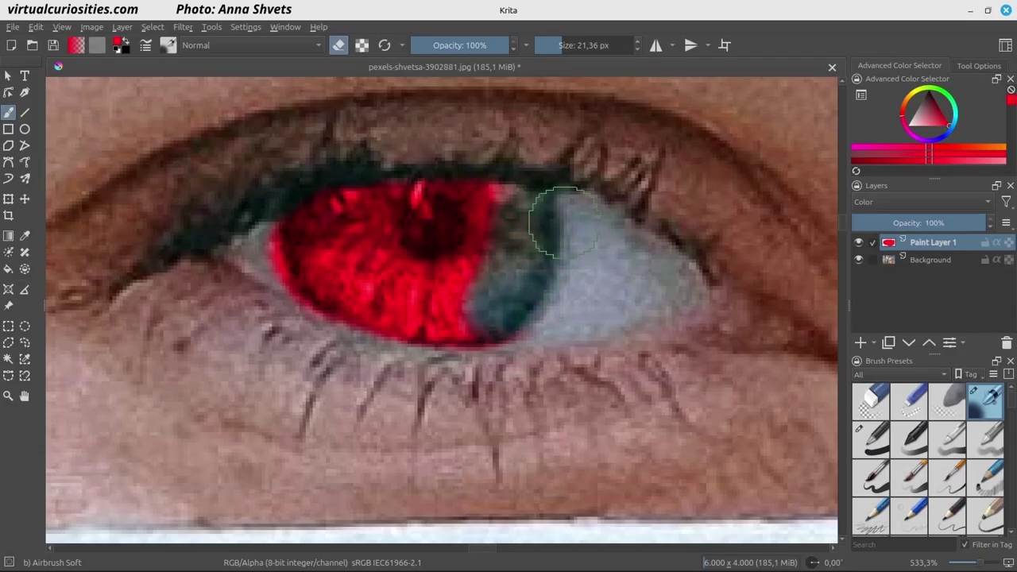
key("ctrl+z")
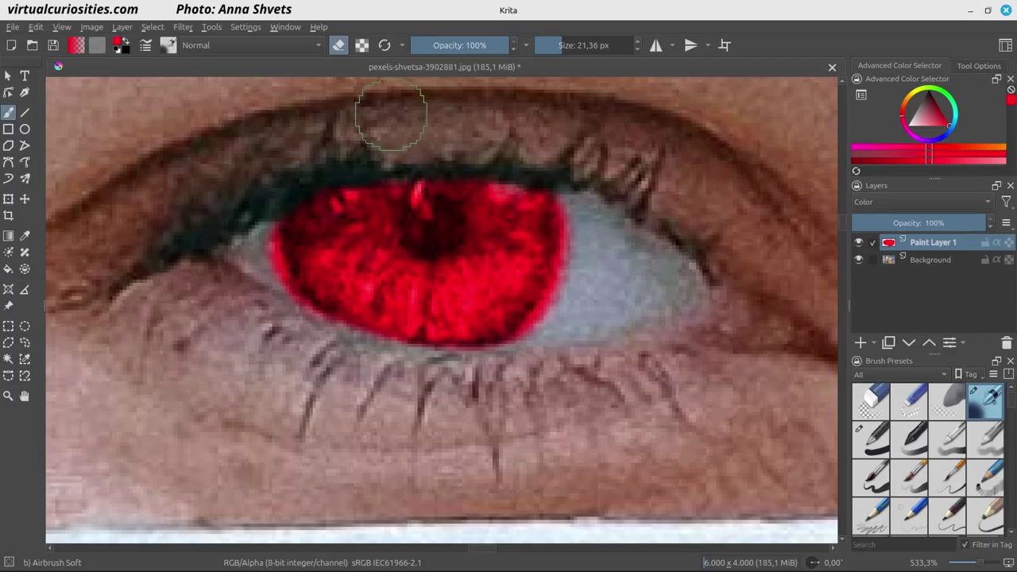
key("e")
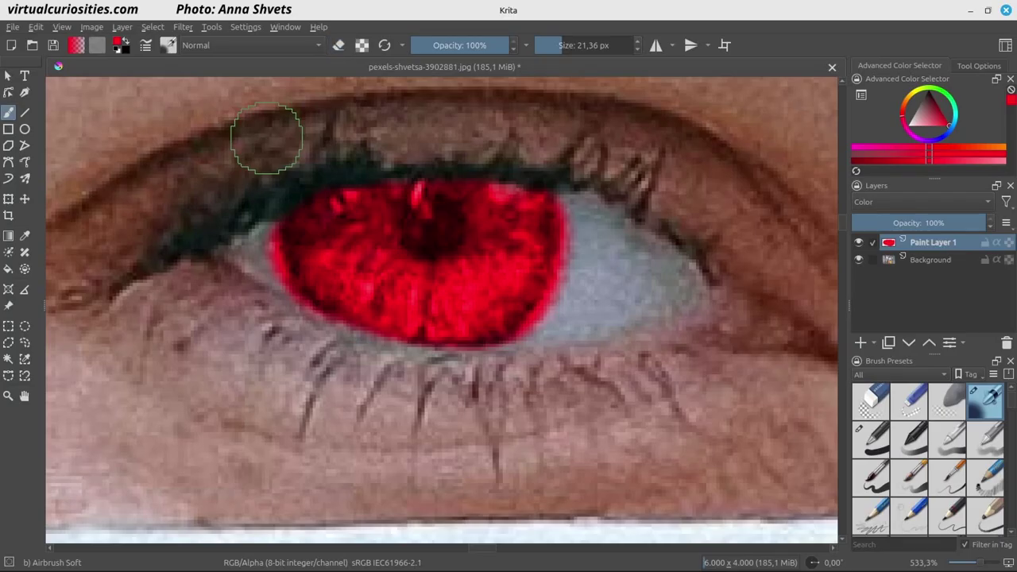
mouse_move(267, 139)
left_mouse_down()
mouse_move(256, 143)
mouse_move(262, 130)
mouse_move(231, 135)
left_mouse_up()
key("e")
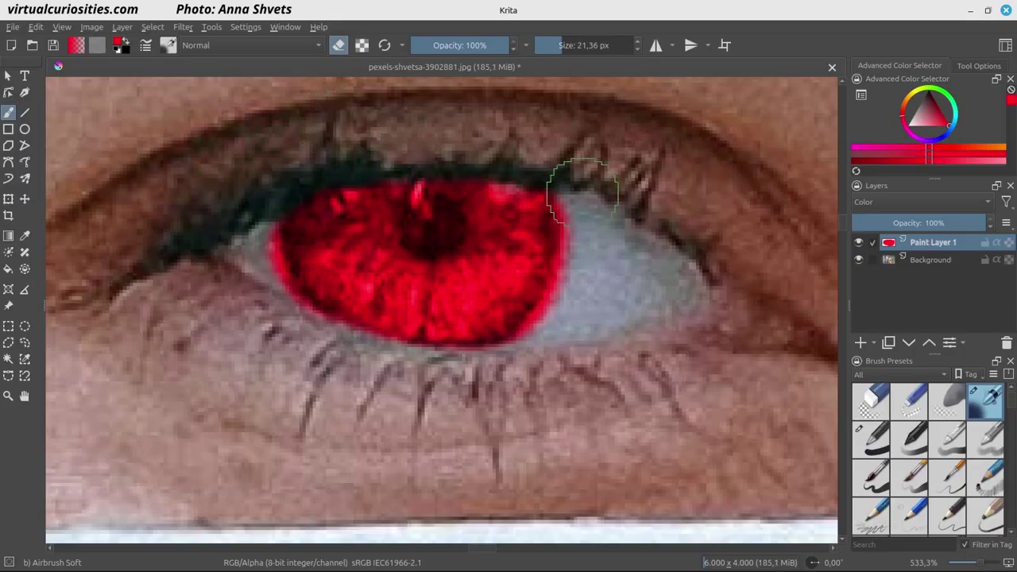
Paint the second eye's iris red with the airbrush.
key("e")
key("e")
scroll(482, 211, "down", 7)
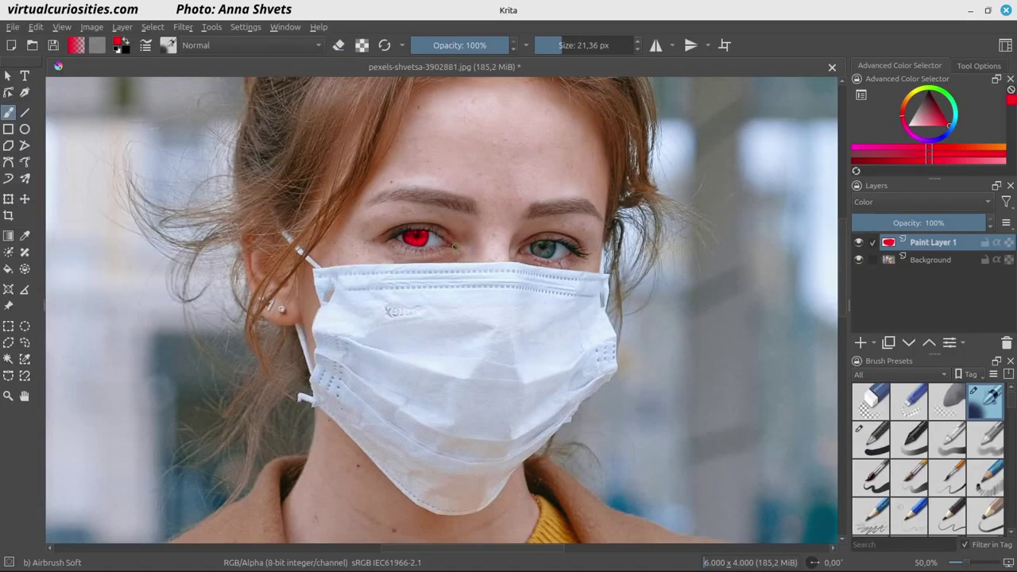
scroll(557, 234, "up", 7)
key("e")
mouse_move(555, 234)
left_mouse_down()
mouse_move(443, 228)
mouse_move(325, 254)
left_mouse_up()
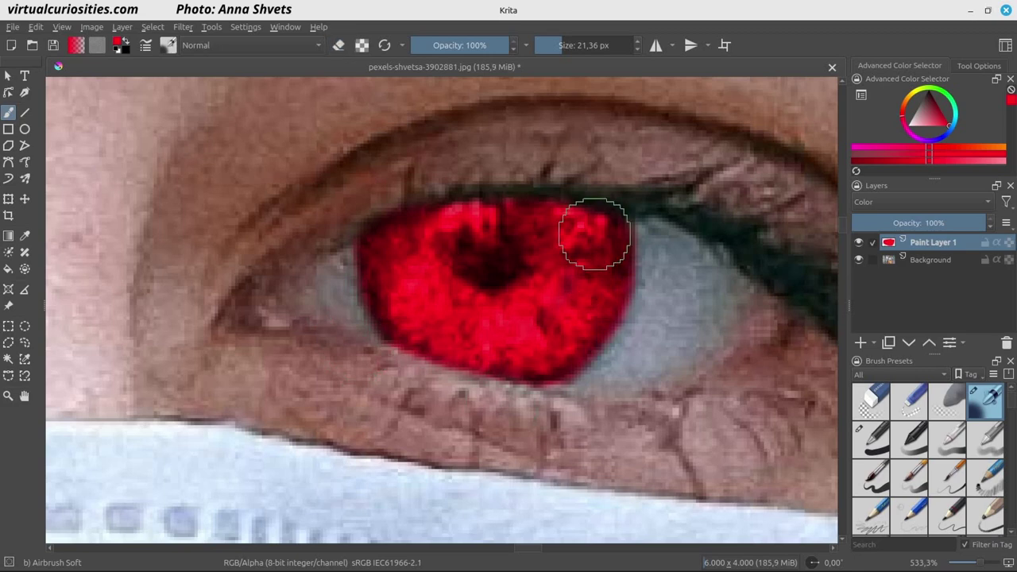
Pick green as the painting colour and brush it over the right iris.
scroll(524, 246, "down", 7)
scroll(524, 246, "down", 1)
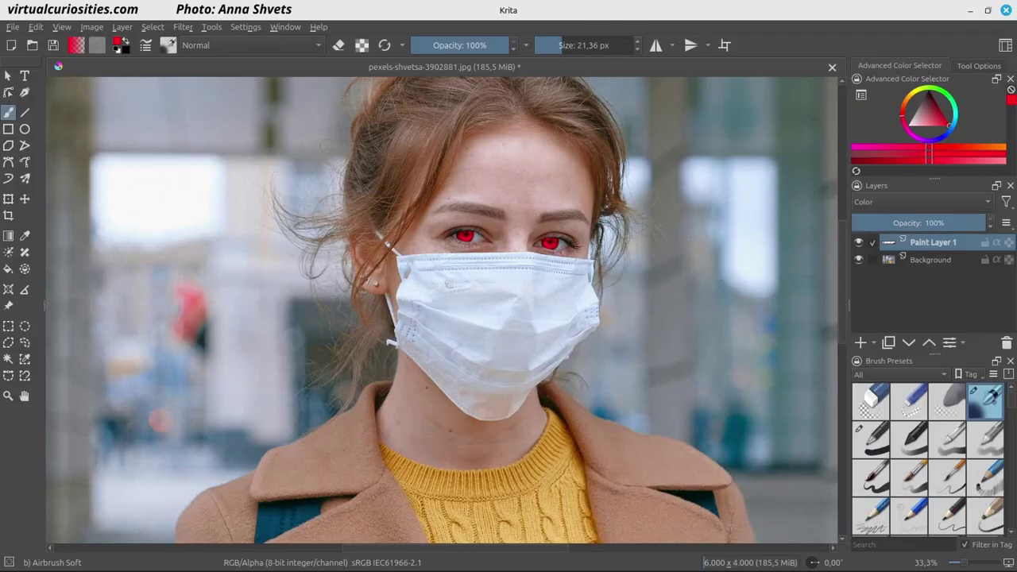
left_click(953, 101)
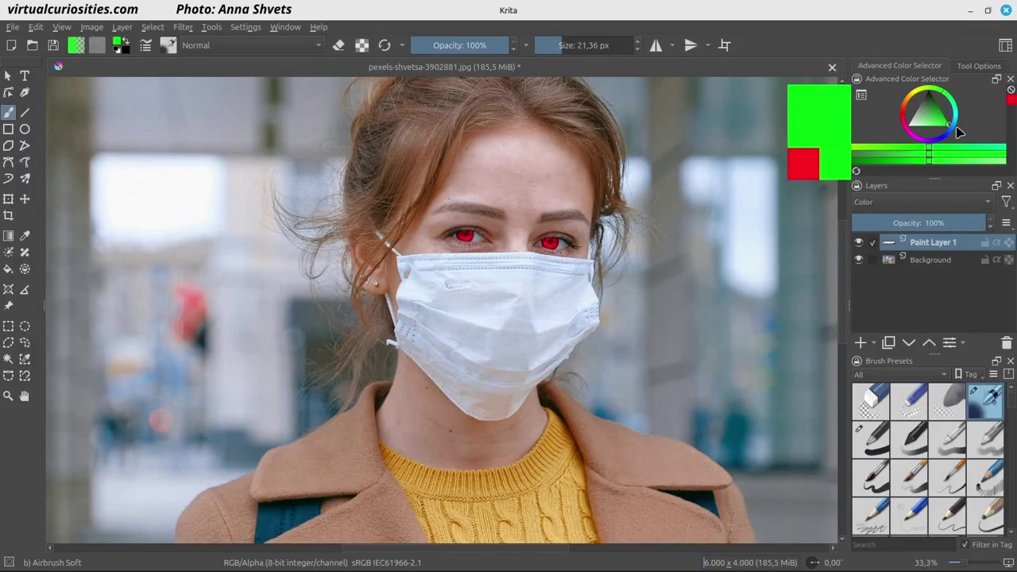
scroll(565, 243, "up", 4)
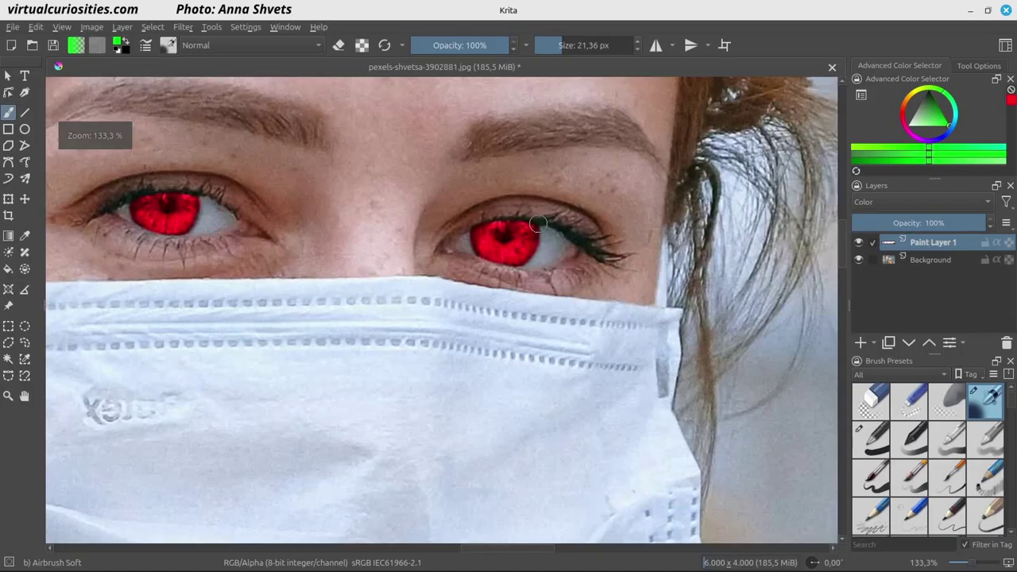
mouse_move(531, 212)
left_mouse_down()
mouse_move(524, 256)
mouse_move(517, 227)
left_mouse_up()
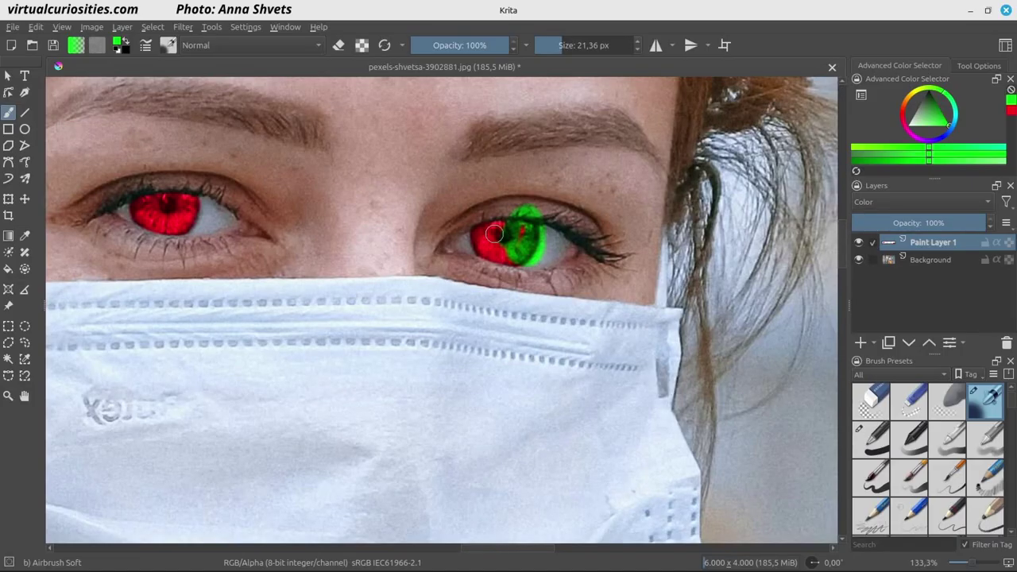
Try green strokes over the right iris, undoing each so both irises stay red.
key("ctrl+z")
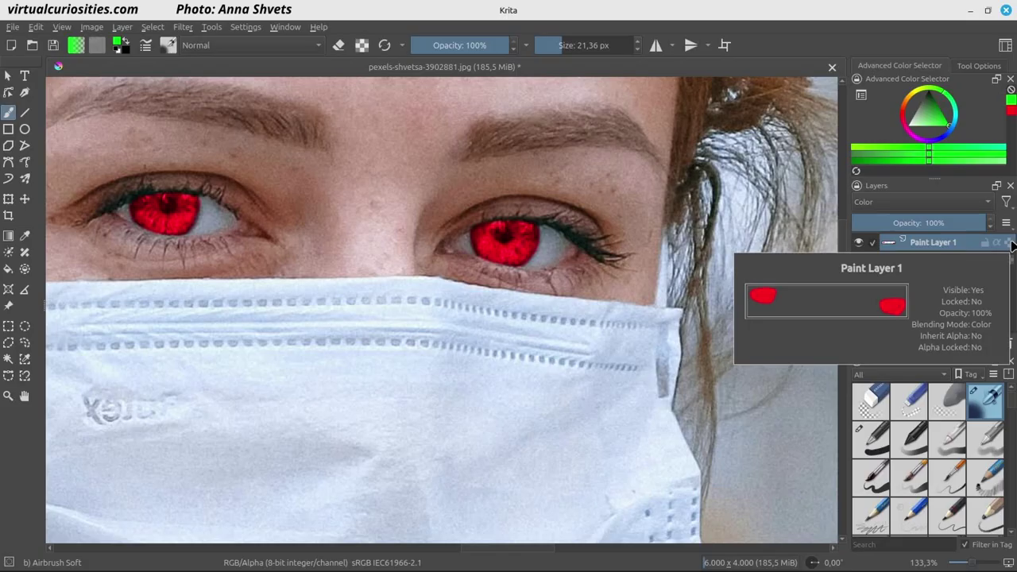
mouse_move(522, 234)
left_mouse_down()
mouse_move(534, 232)
mouse_move(496, 231)
mouse_move(560, 228)
mouse_move(485, 237)
mouse_move(564, 243)
mouse_move(542, 259)
mouse_move(477, 230)
mouse_move(560, 227)
mouse_move(470, 238)
mouse_move(576, 245)
mouse_move(512, 260)
mouse_move(465, 231)
mouse_move(548, 228)
mouse_move(525, 237)
mouse_move(575, 245)
mouse_move(510, 261)
left_mouse_up()
key("ctrl+z")
key("ctrl+z")
key("ctrl+z")
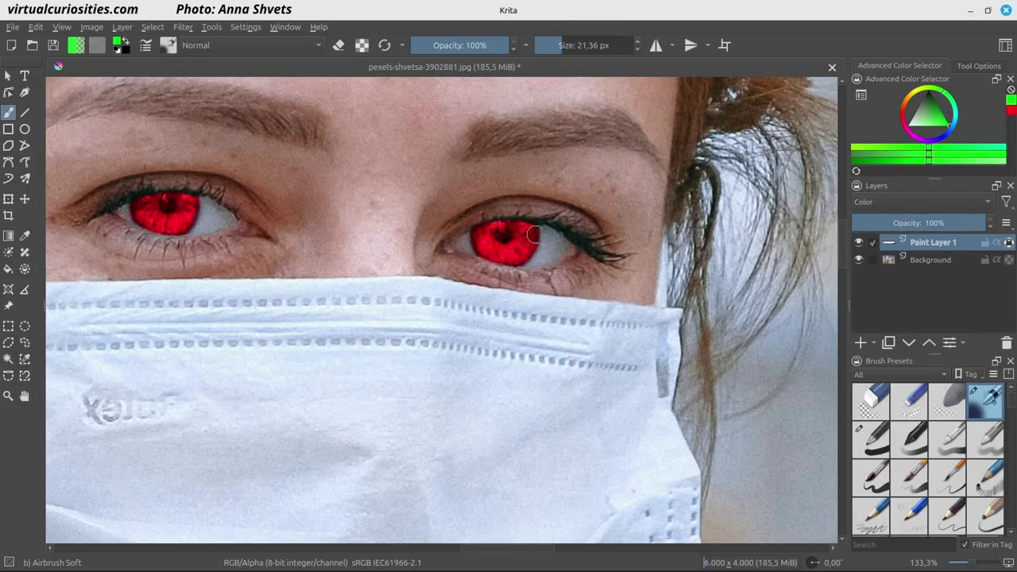
mouse_move(545, 230)
left_mouse_down()
mouse_move(459, 226)
mouse_move(549, 230)
mouse_move(458, 235)
mouse_move(577, 245)
mouse_move(509, 261)
left_mouse_up()
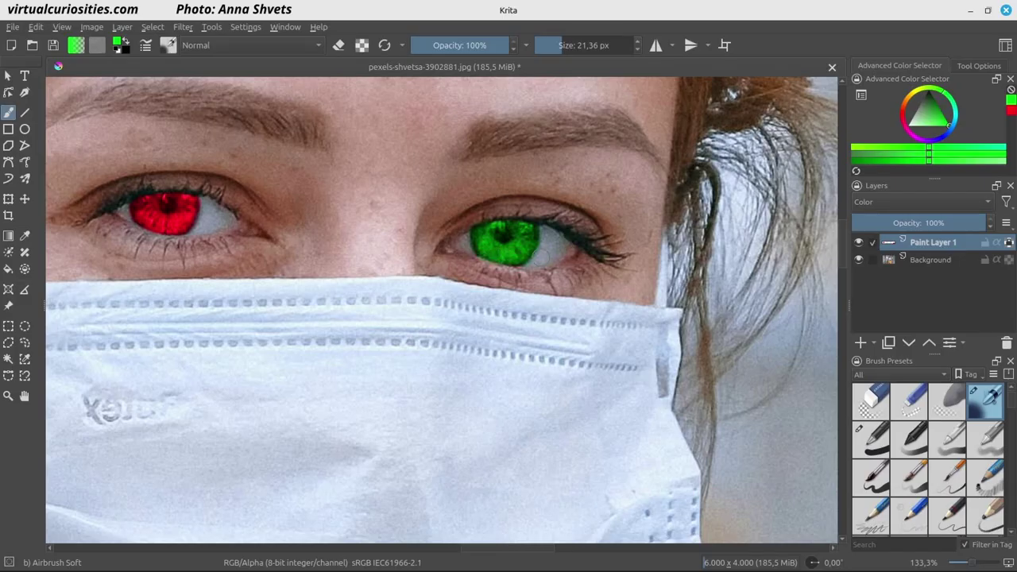
key("ctrl+z")
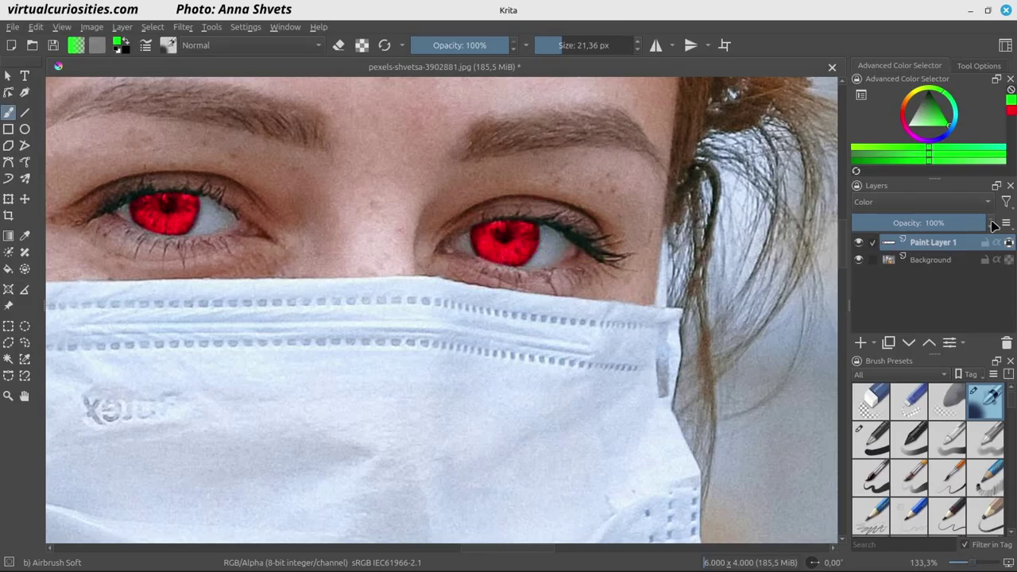
Fill only the painted irises with green foreground colour, after undoing a whole-layer fill.
left_click(37, 27)
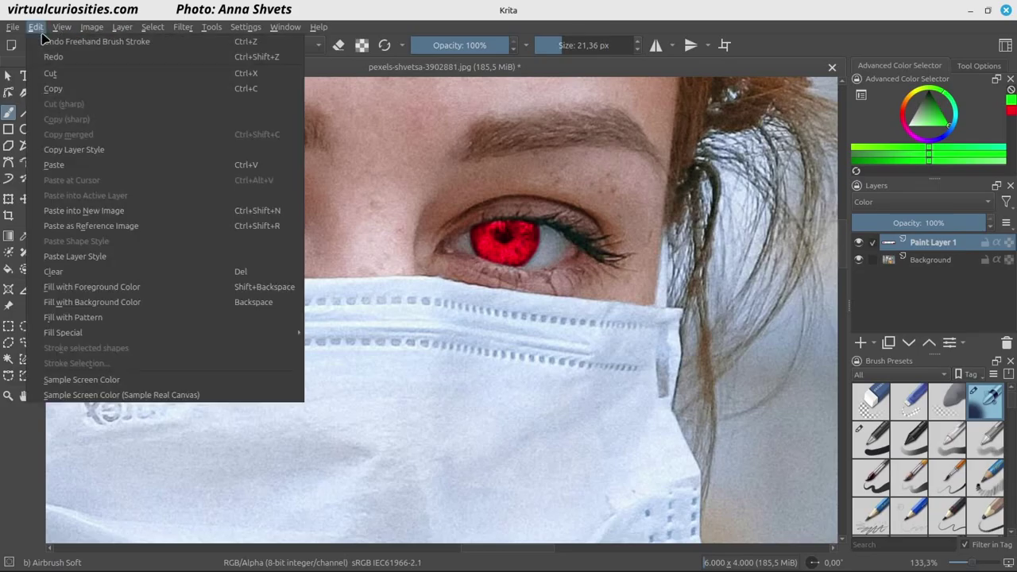
left_click(162, 287)
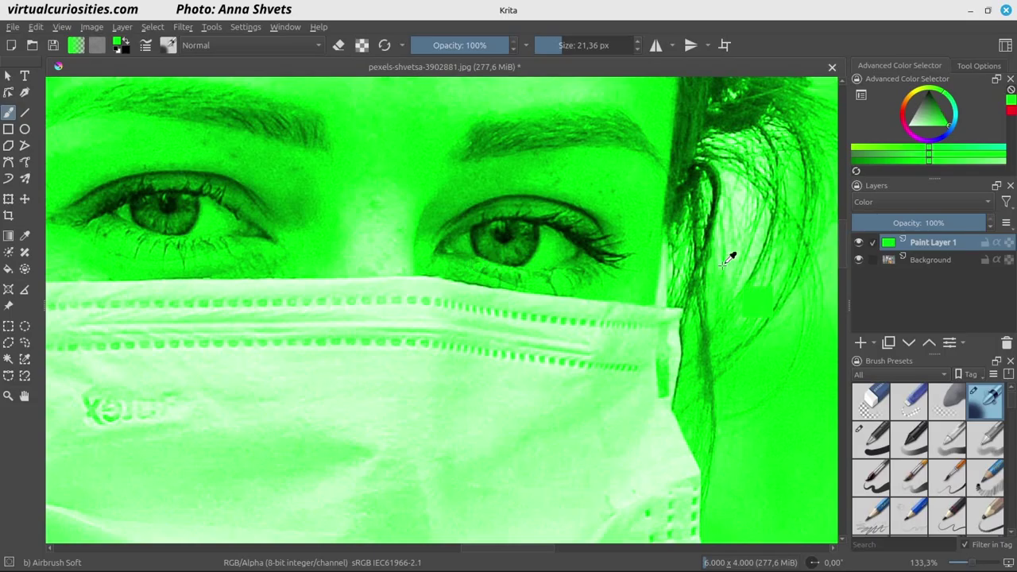
key("ctrl+z")
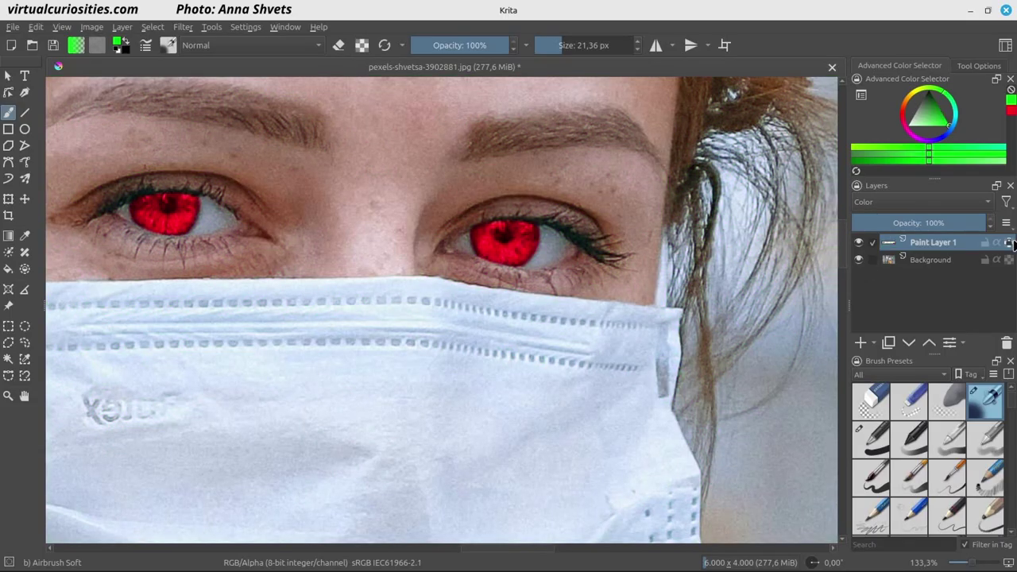
left_click(36, 27)
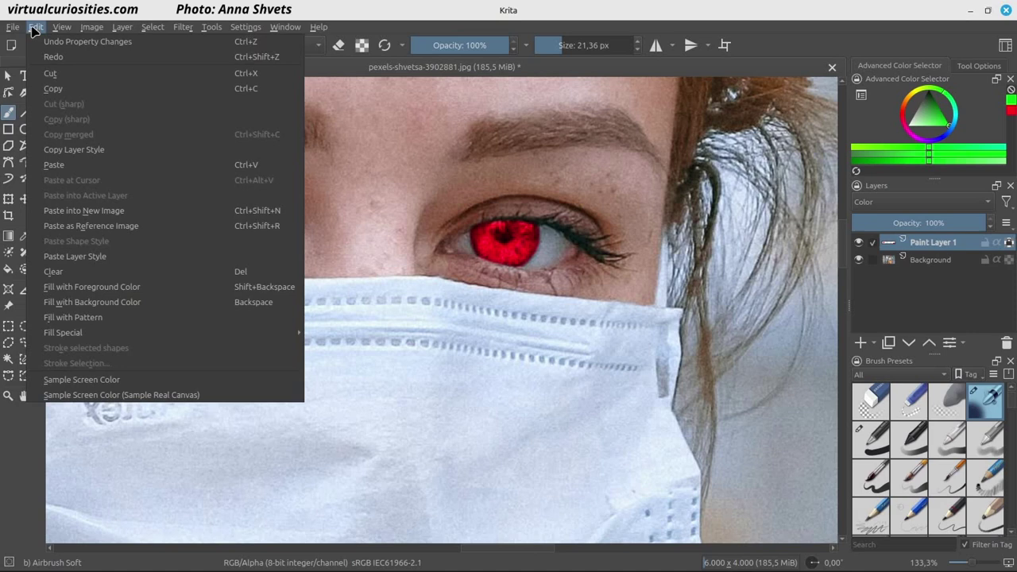
left_click(128, 289)
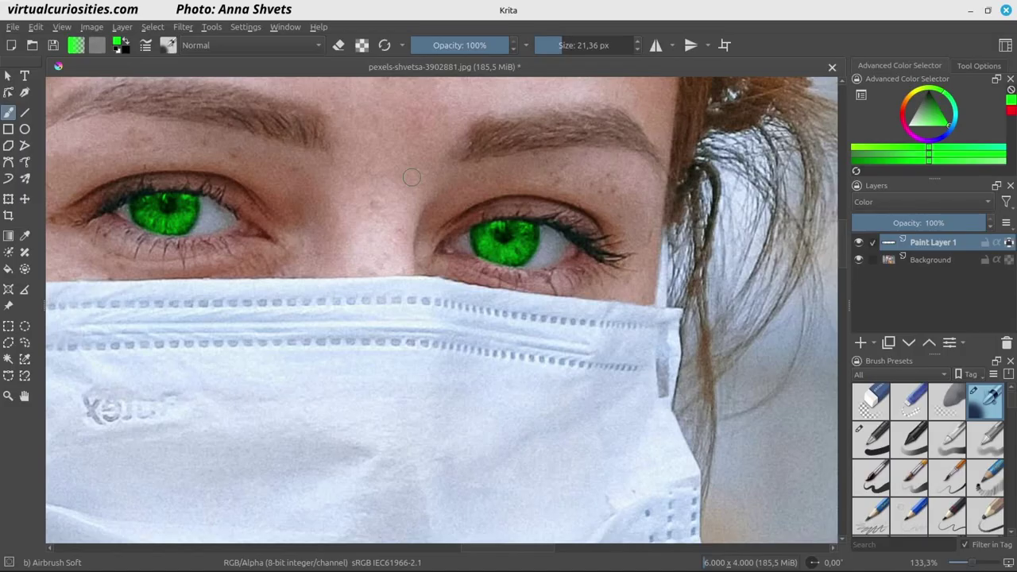
left_click(906, 118)
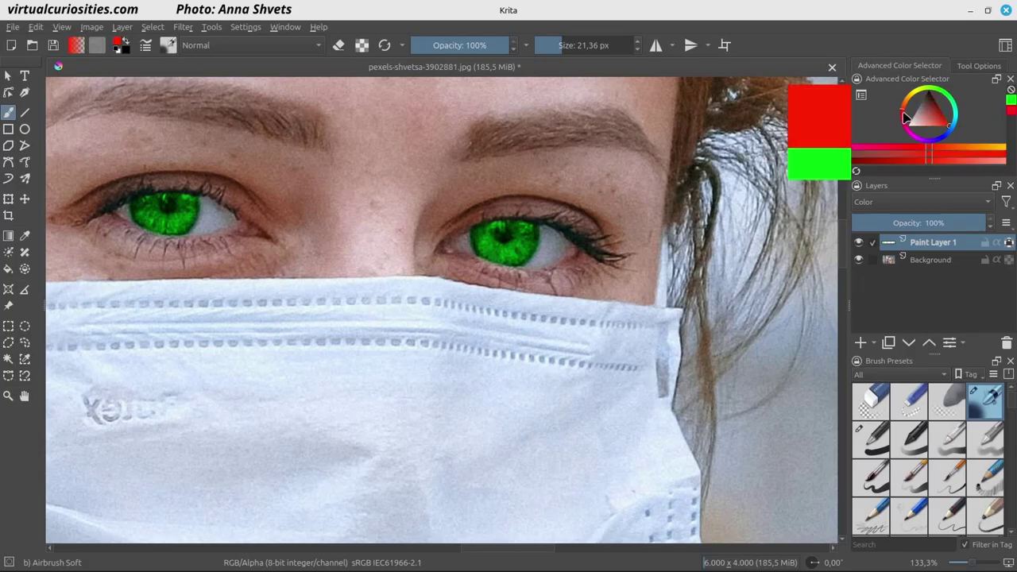
left_click(946, 130)
left_click(917, 135)
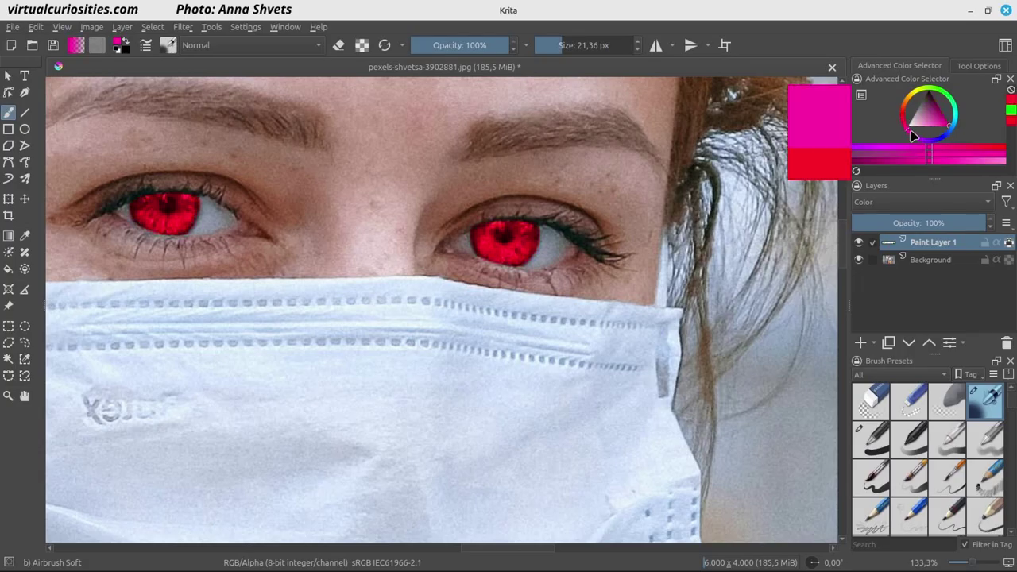
left_click(946, 137)
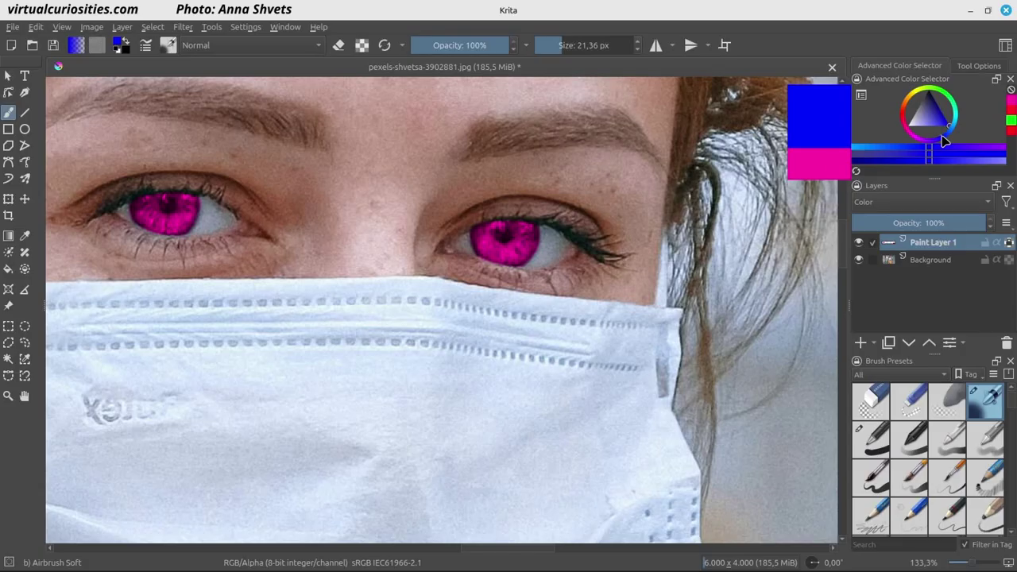
left_click(957, 133)
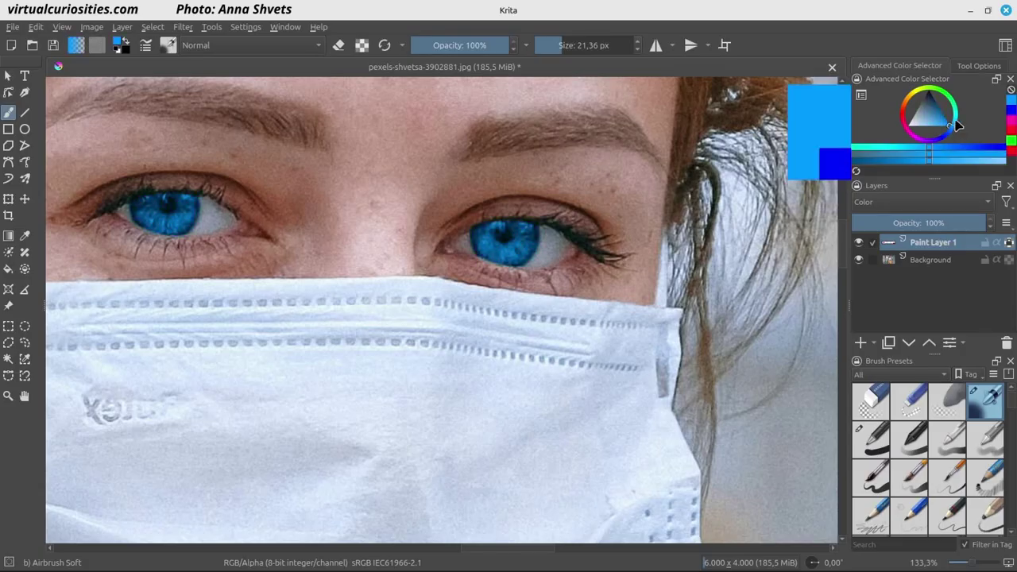
left_click(960, 121)
left_click(953, 101)
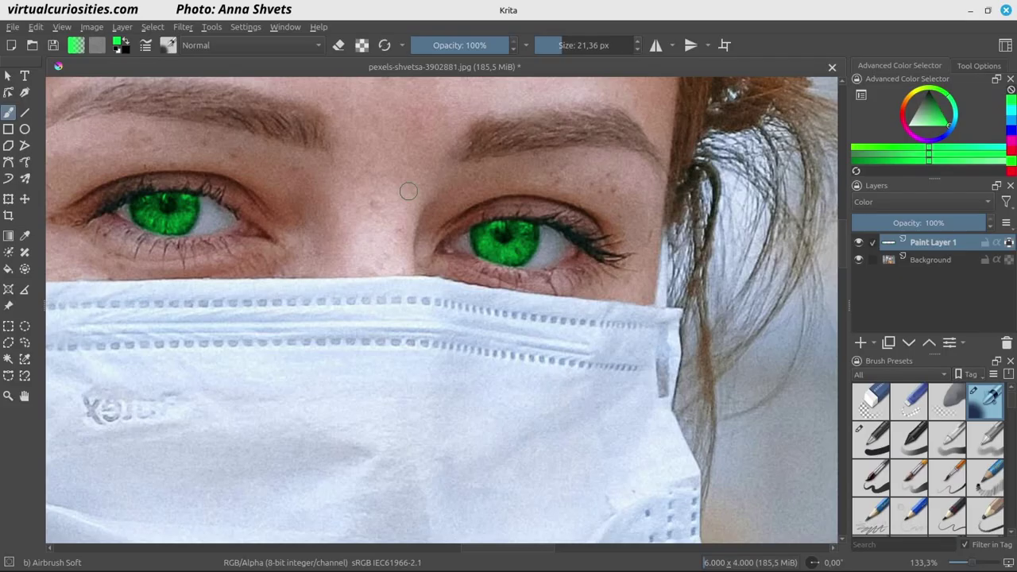
Clear the iris colouring from Paint Layer 1 and pick a light pinkish-white paint colour.
left_click(677, 177, "ctrl")
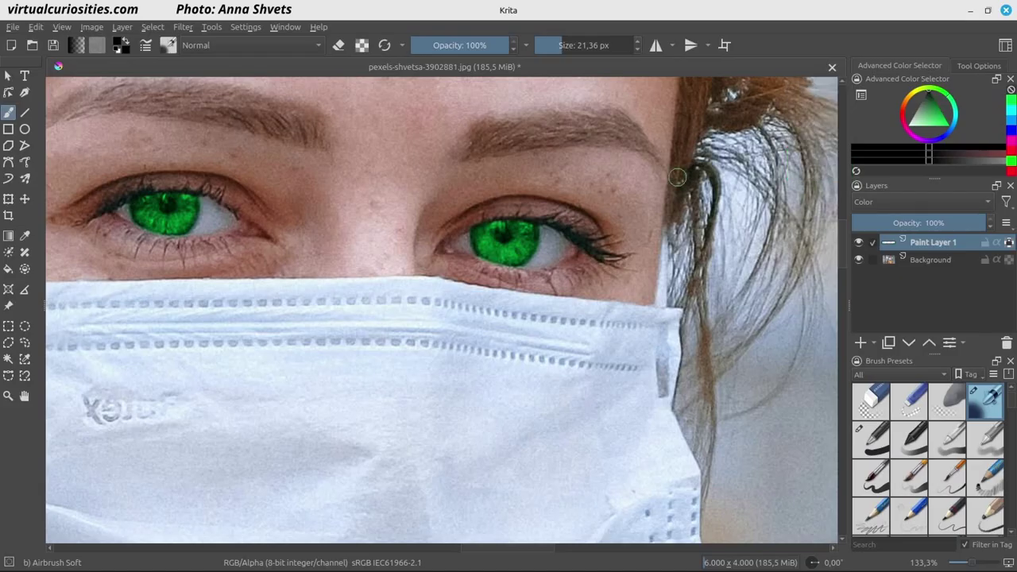
key("Delete")
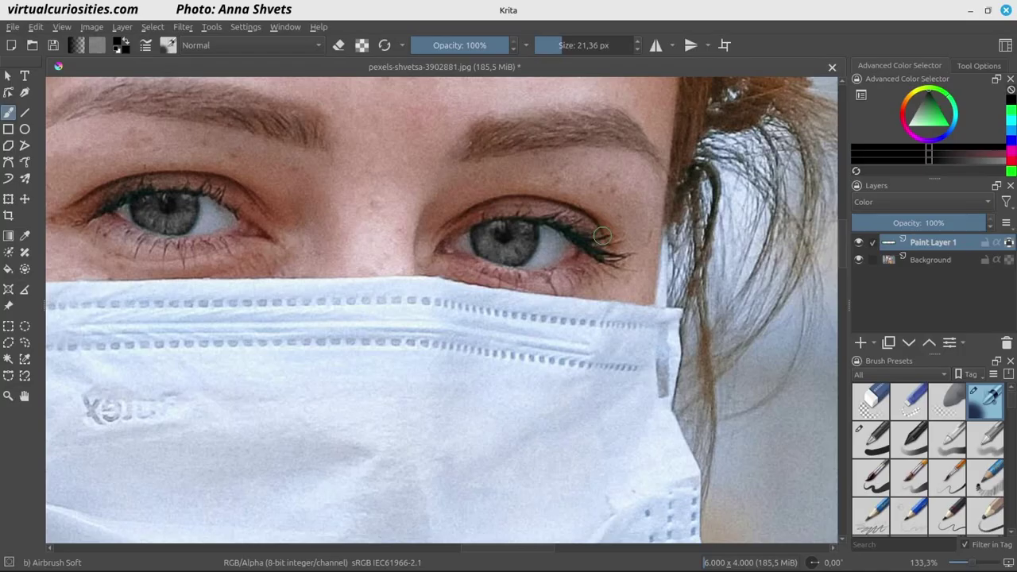
left_click(908, 126)
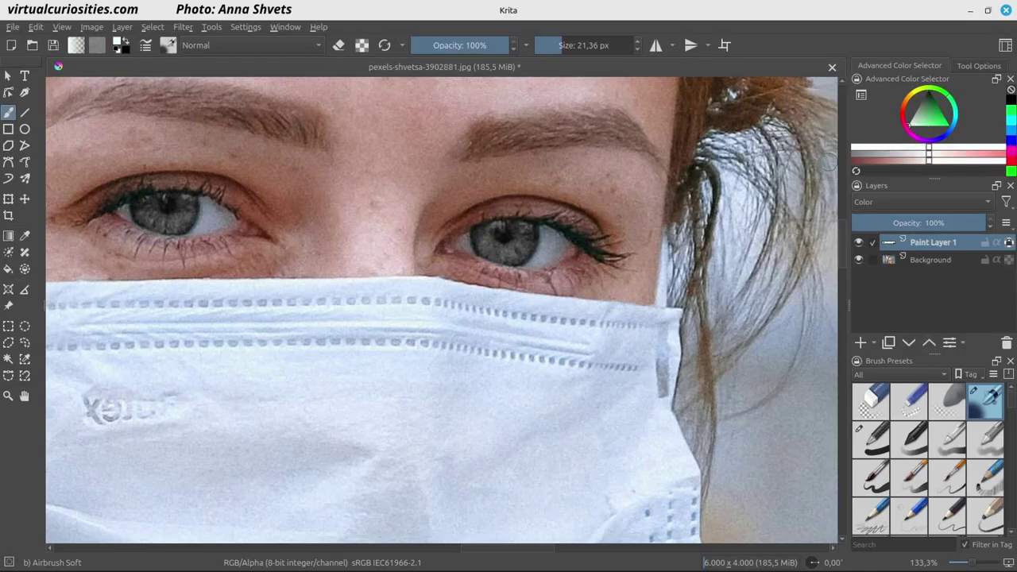
left_click(714, 185)
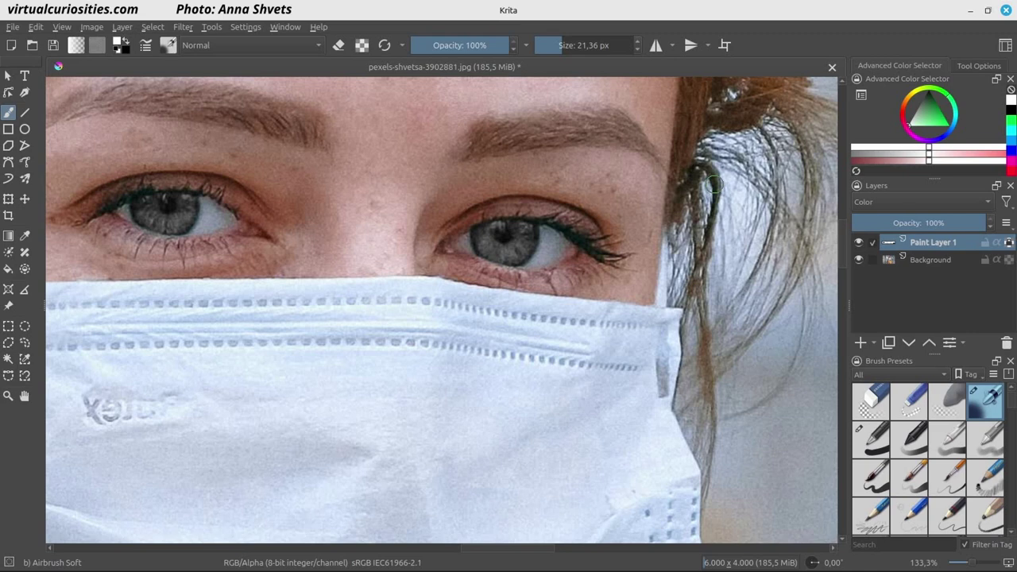
Fill the locked iris layer with green and fine-tune it to a lighter green shade.
left_click(929, 127)
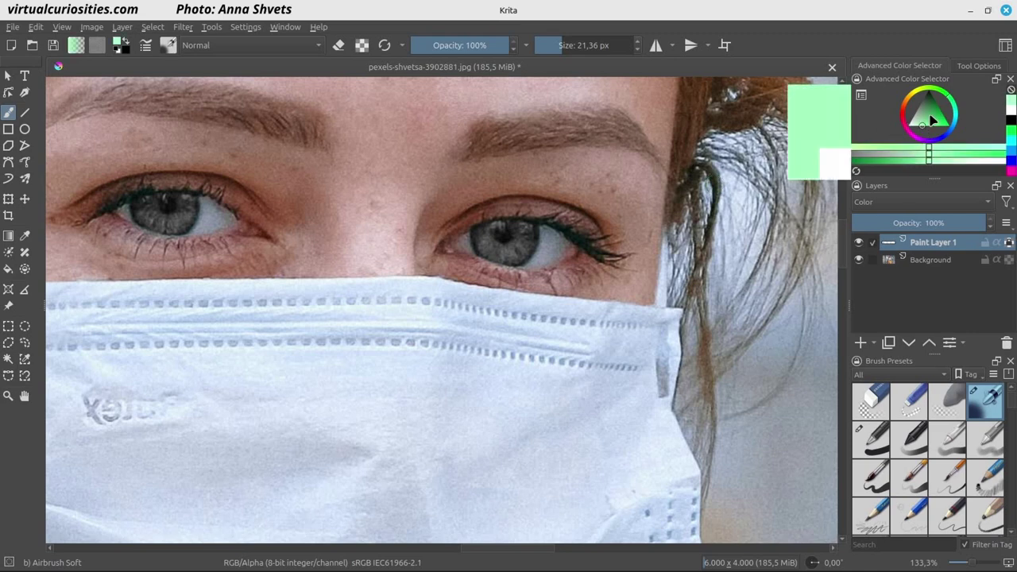
key("BackSpace")
left_click(935, 116)
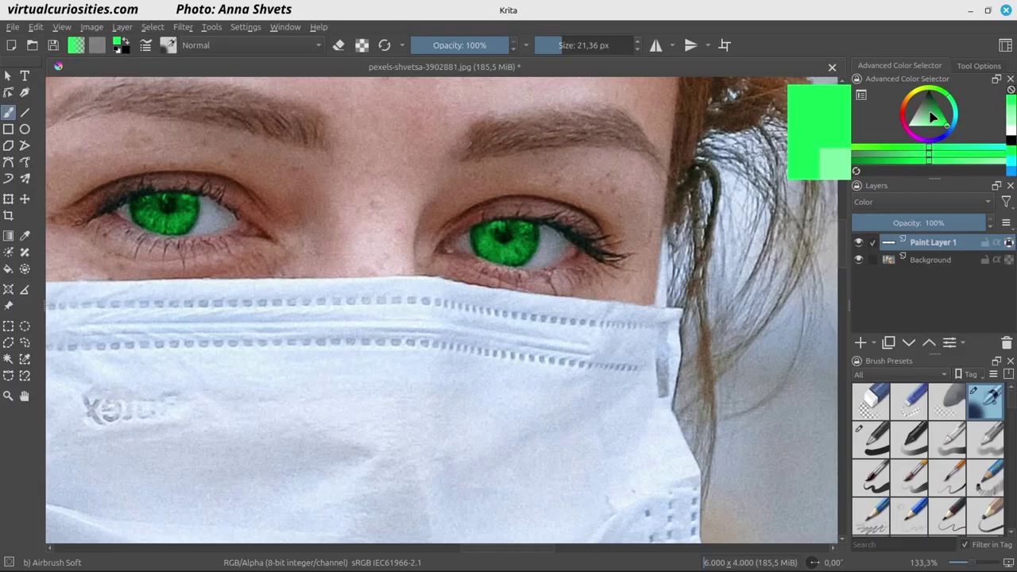
left_click(938, 105)
left_click(938, 110)
left_click(936, 118)
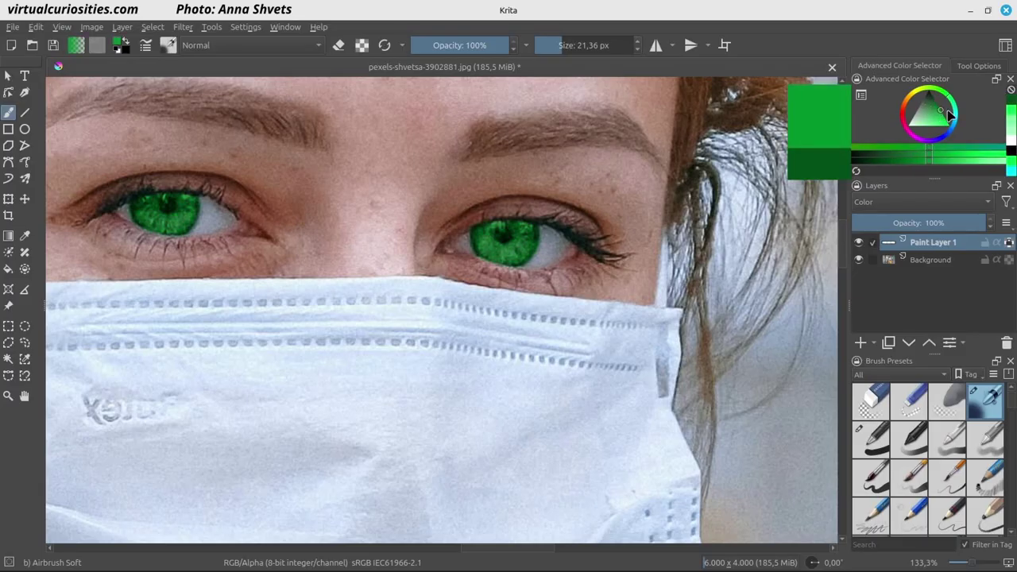
left_click(942, 127)
left_click(951, 126)
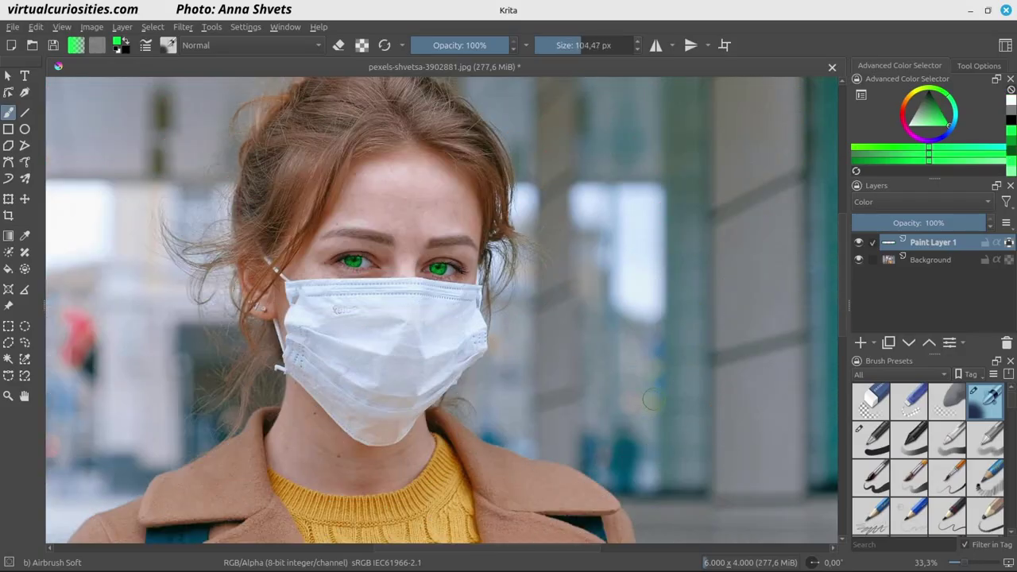
Hide Paint Layer 1 and add an HSV/HSL Adjustment filter layer.
left_click(859, 243)
left_click(874, 343)
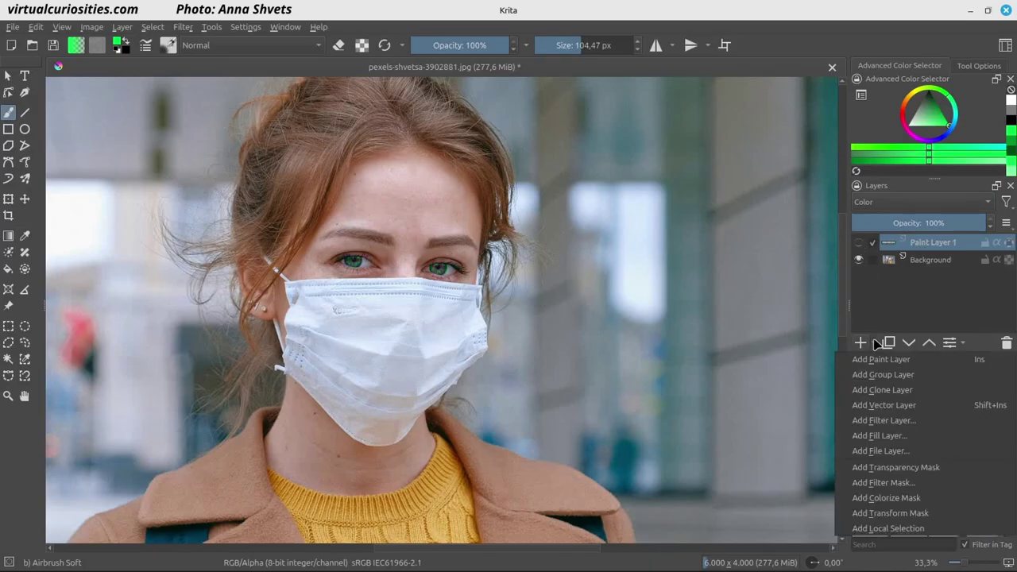
left_click(914, 421)
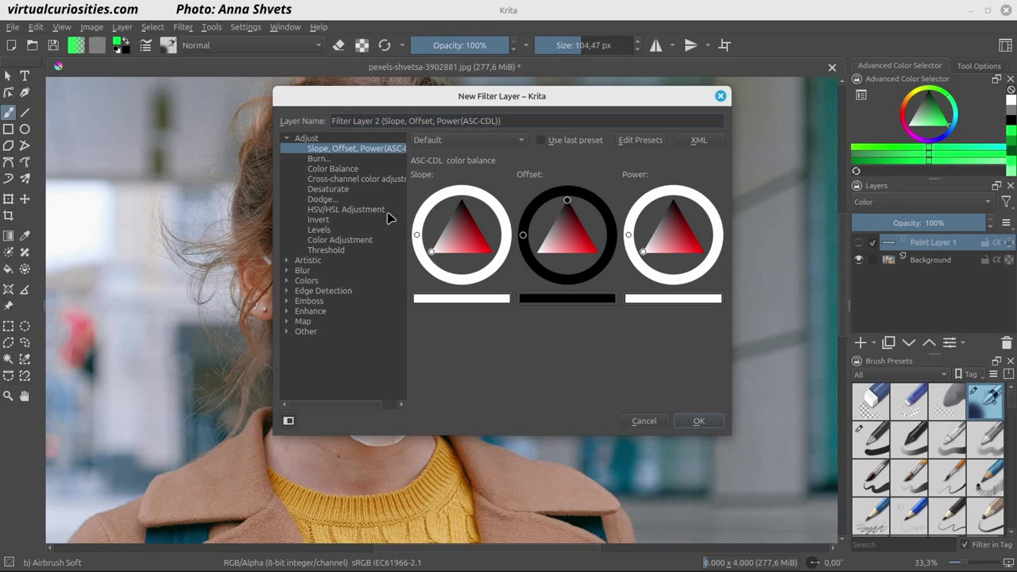
left_click(388, 211)
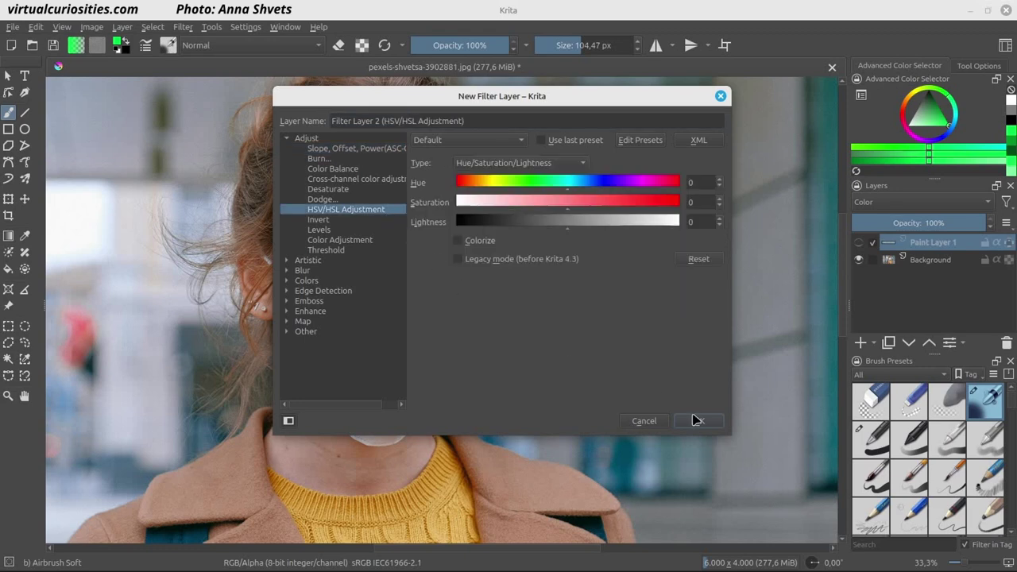
left_click(699, 421)
Open the filter layer's properties, keeping Hue/Saturation/Lightness as the adjustment type.
right_click(910, 242)
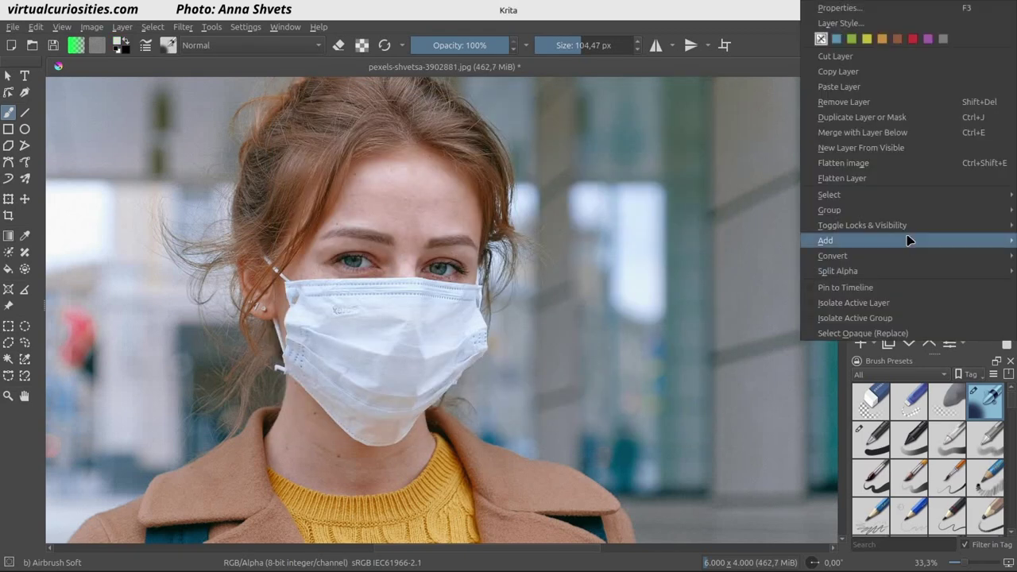
left_click(827, 10)
left_click_drag(520, 174, 724, 172)
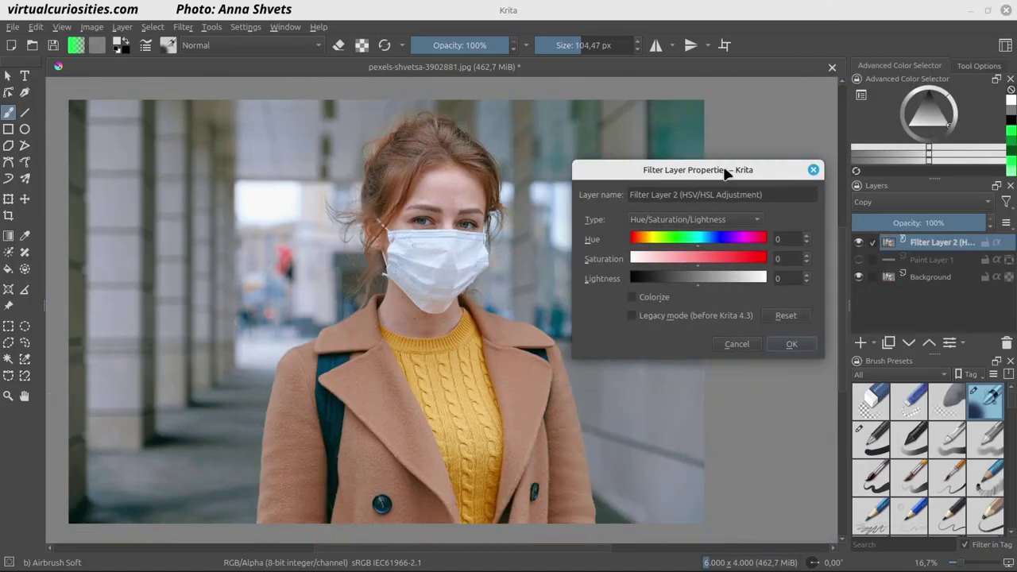
left_click(736, 223)
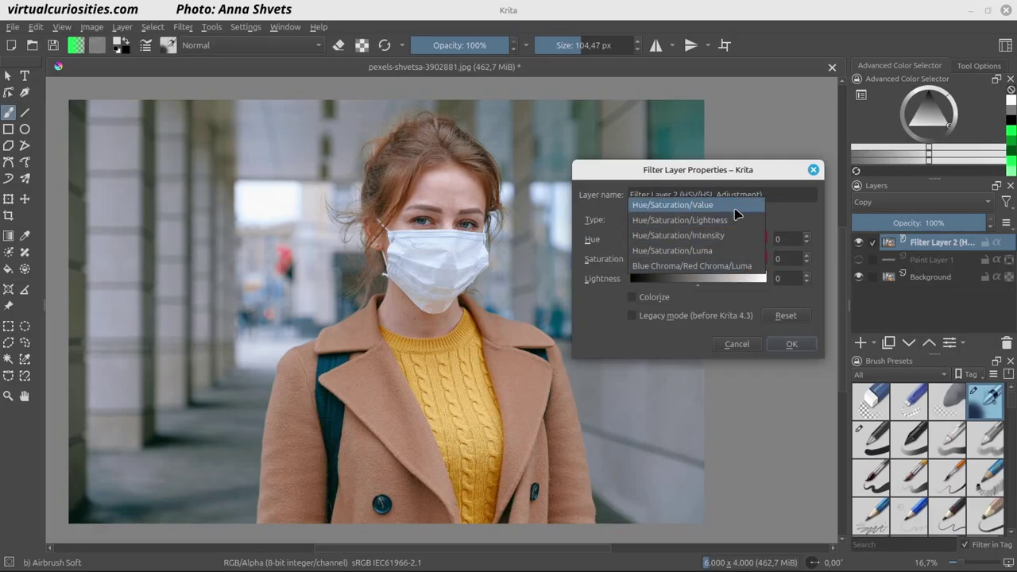
left_click(793, 220)
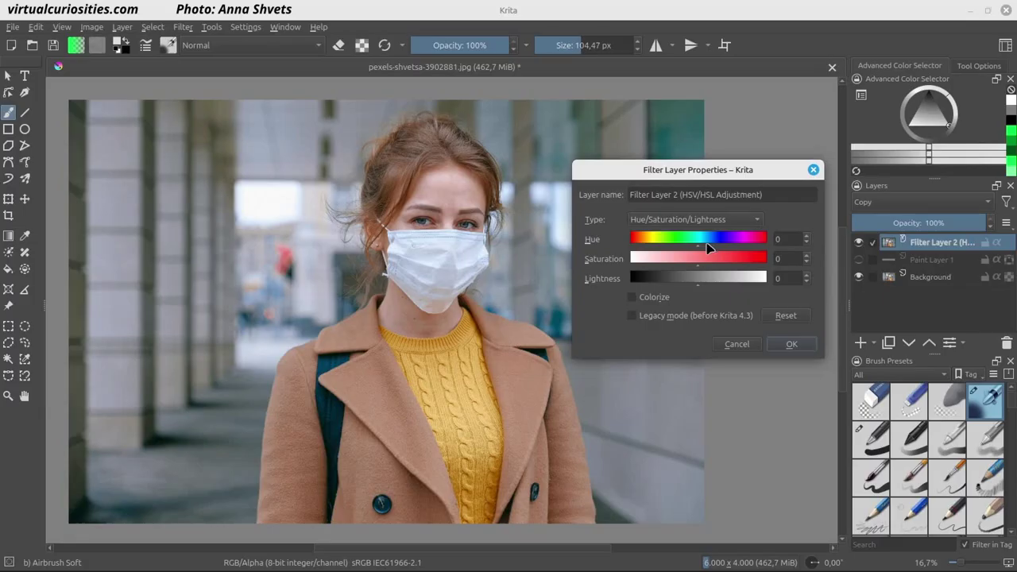
Try hue values between -106 and 180 on the filter layer, settling at 169.
left_click_drag(704, 247, 781, 239)
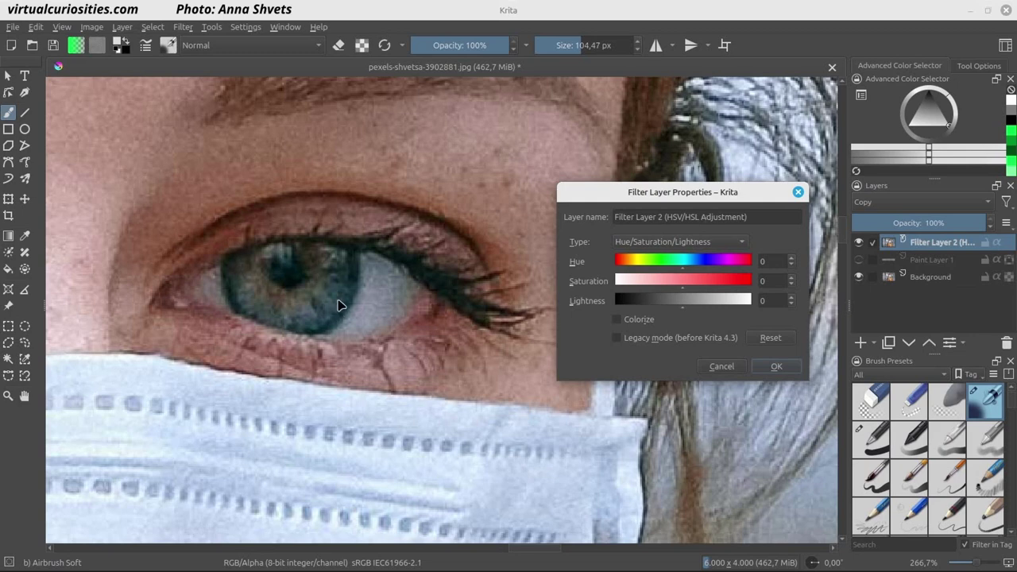
left_click(693, 269)
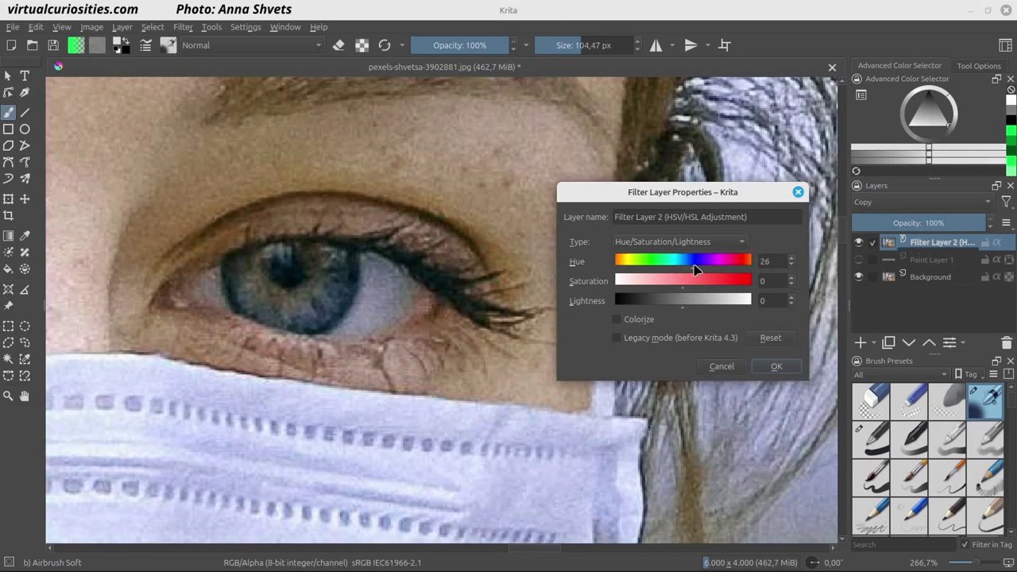
left_click_drag(697, 271, 716, 266)
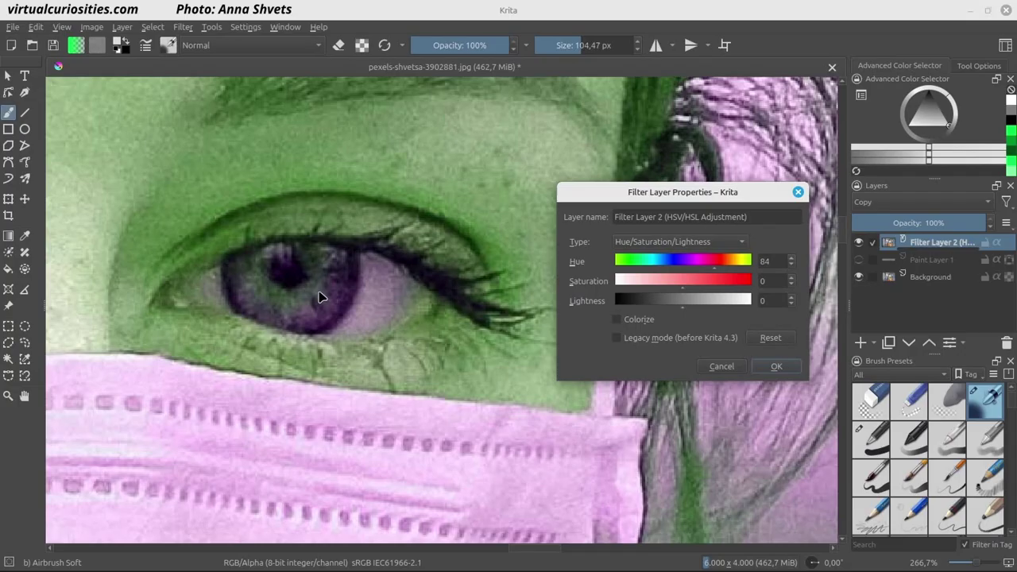
left_click_drag(717, 264, 769, 270)
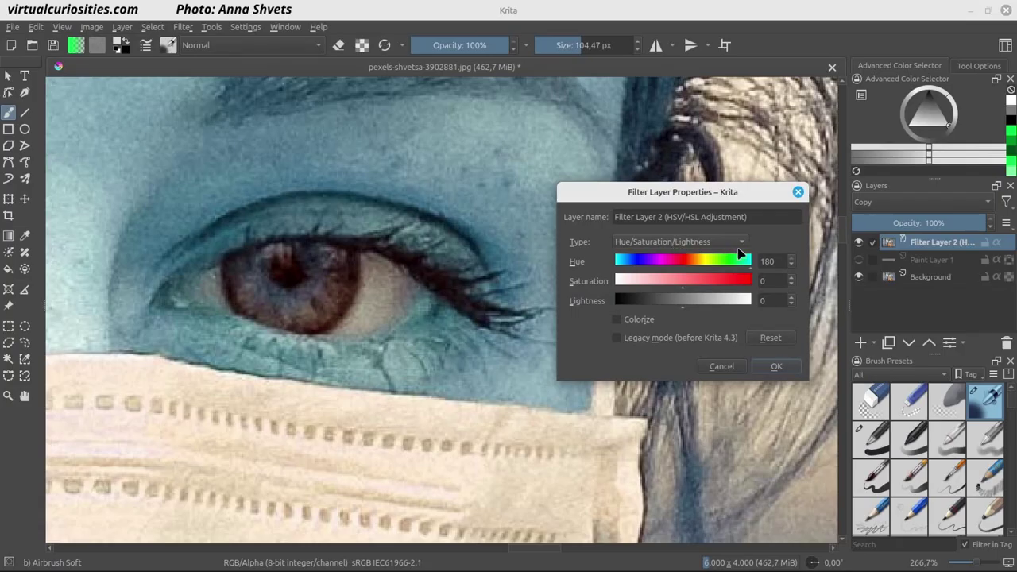
left_click_drag(749, 268, 685, 269)
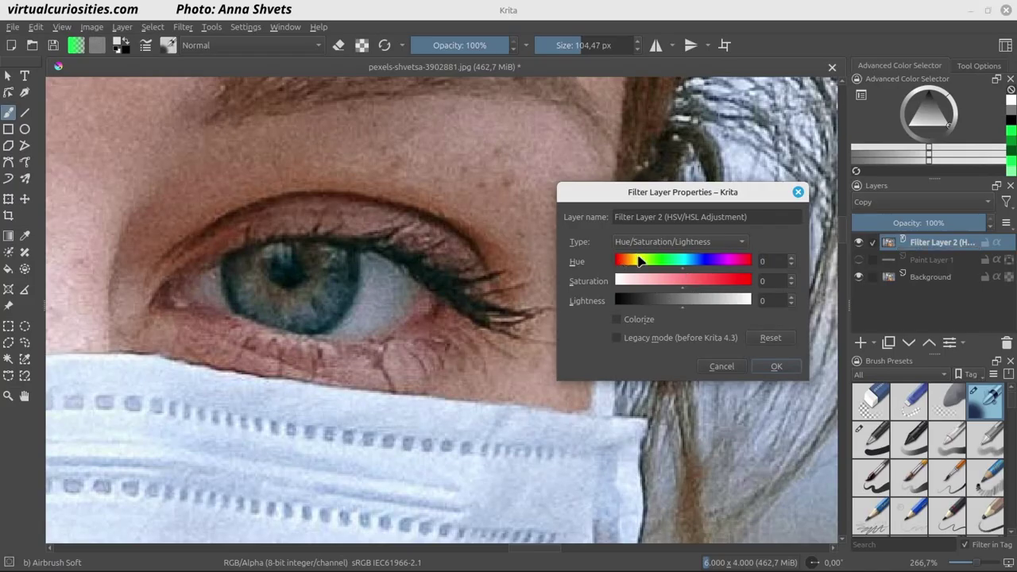
mouse_move(641, 262)
left_mouse_down()
mouse_move(716, 276)
mouse_move(627, 275)
left_mouse_up()
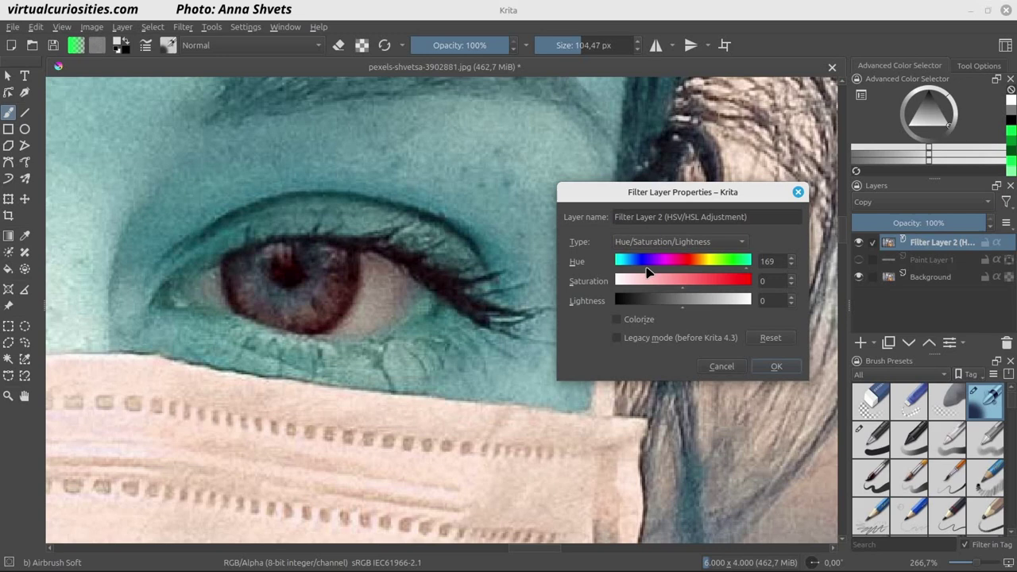
Switch the filter layer's colour model to Blue Chroma/Red Chroma/Luma.
left_click(712, 244)
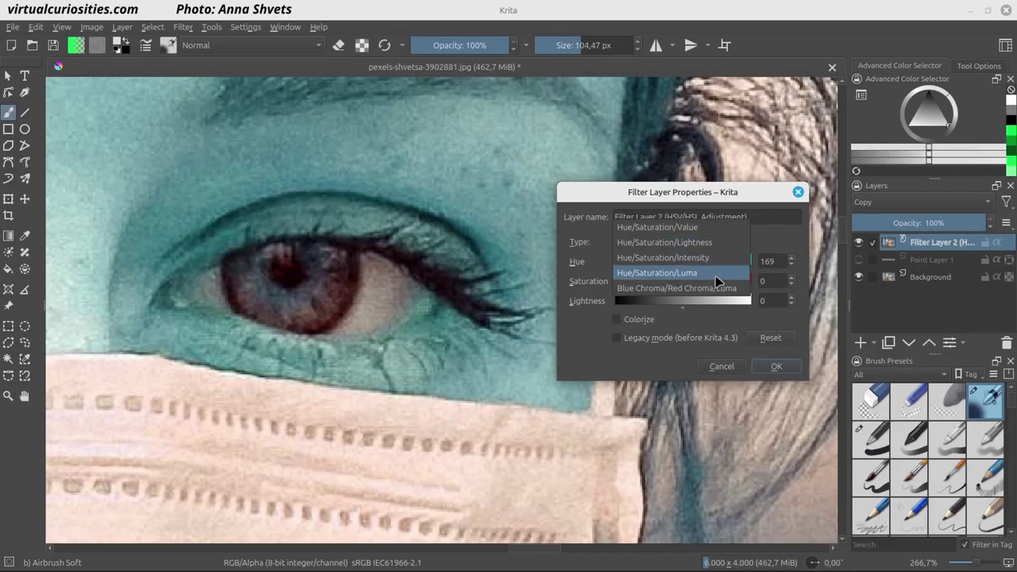
left_click(718, 275)
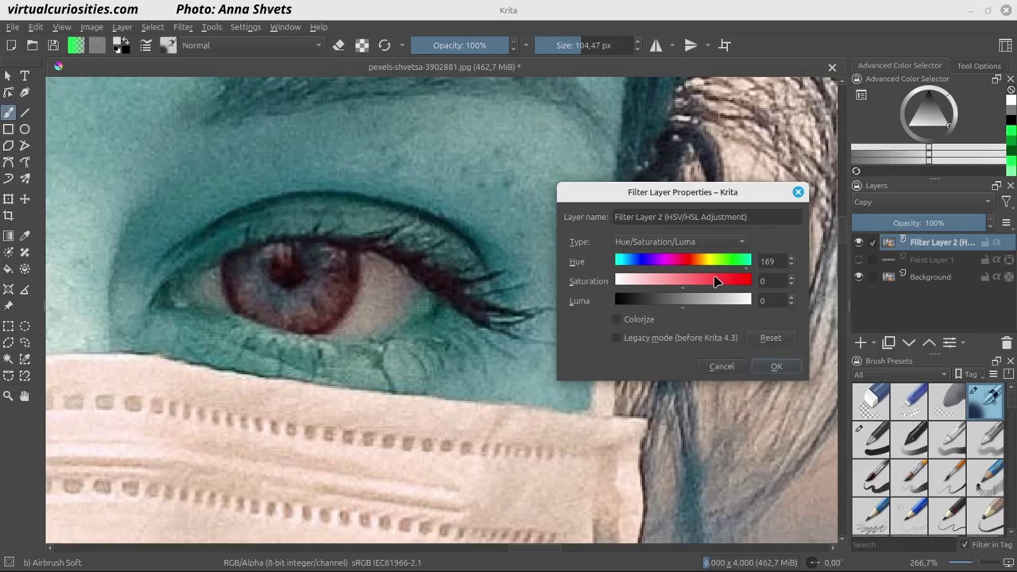
left_click(719, 242)
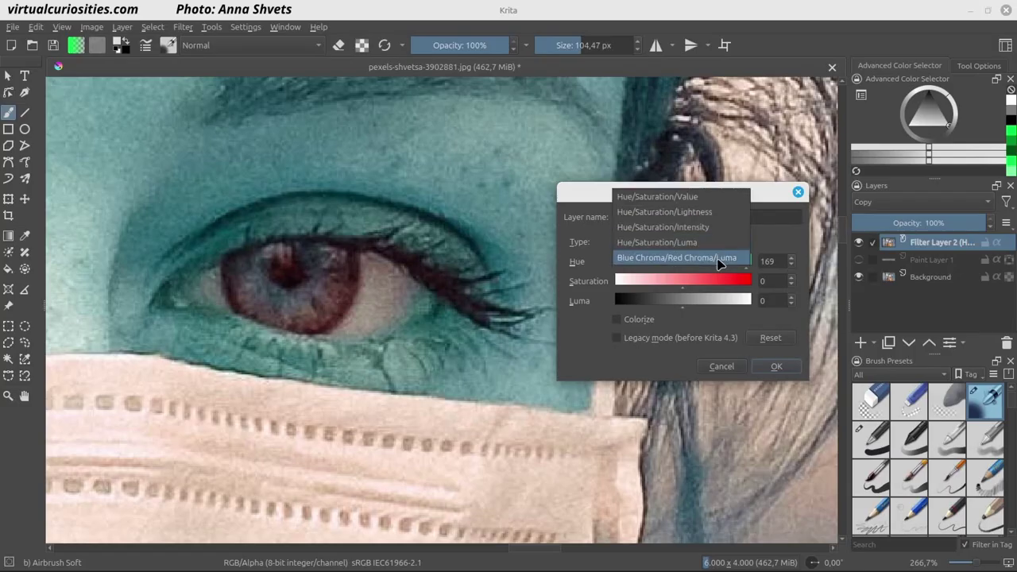
left_click(719, 258)
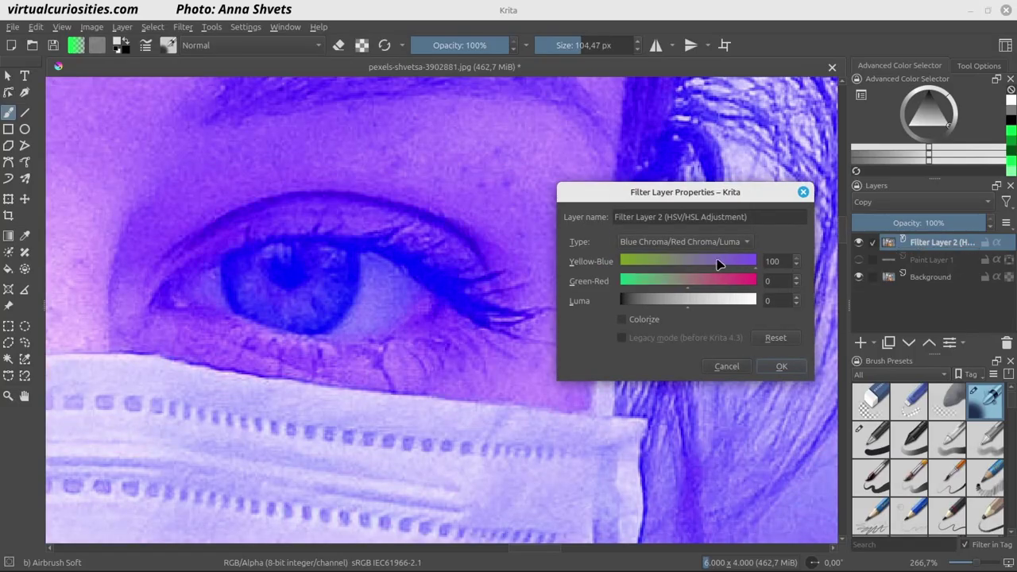
Set Yellow-Blue -15, Green-Red 53 and Luma -23, then apply the red tint.
left_click_drag(719, 264, 682, 272)
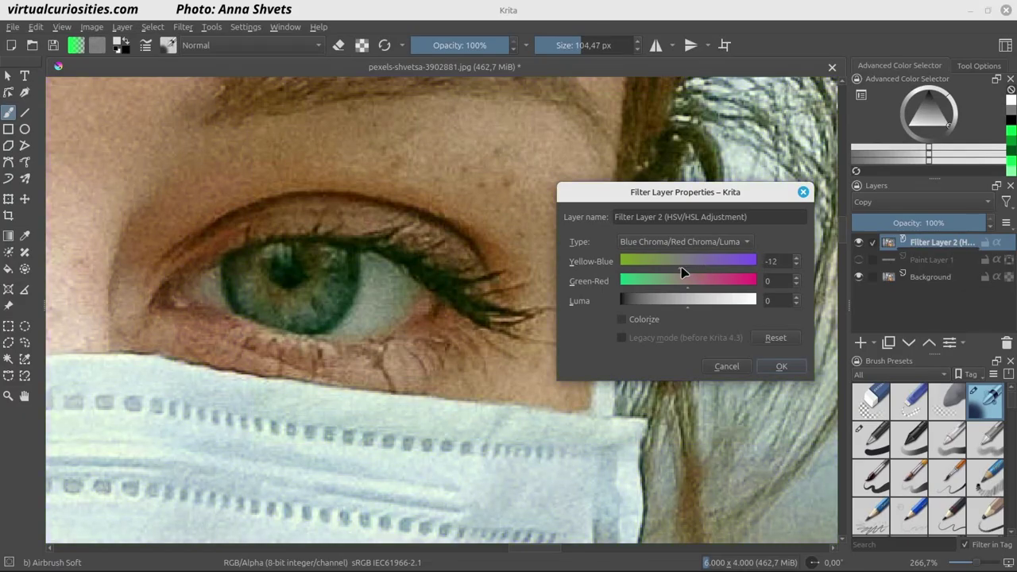
double_click(771, 261)
scroll(774, 260, "up", 5)
scroll(775, 260, "up", 2)
left_click(781, 280)
left_click_drag(688, 291, 787, 288)
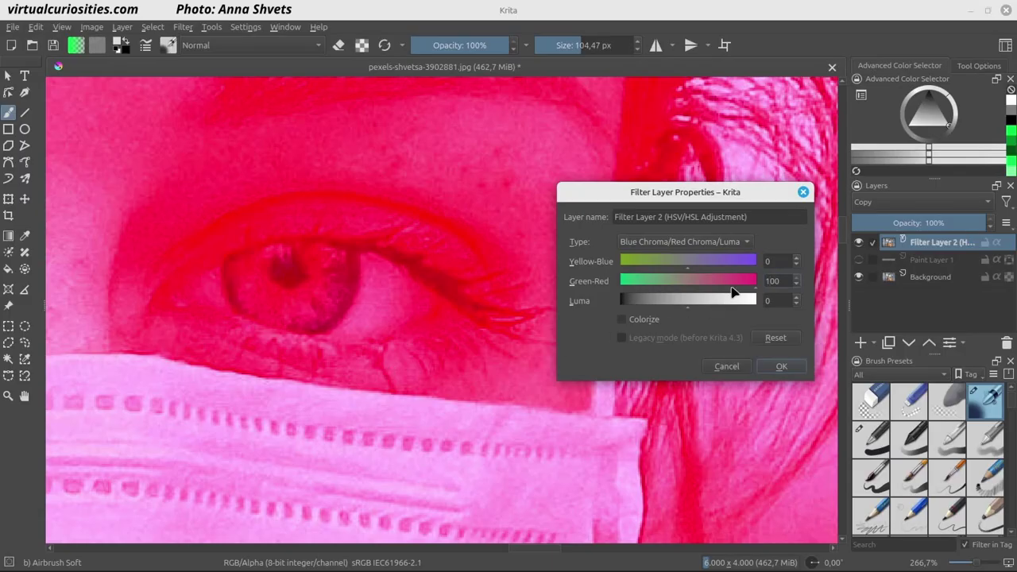
left_click_drag(742, 280, 735, 283)
left_click_drag(681, 307, 674, 307)
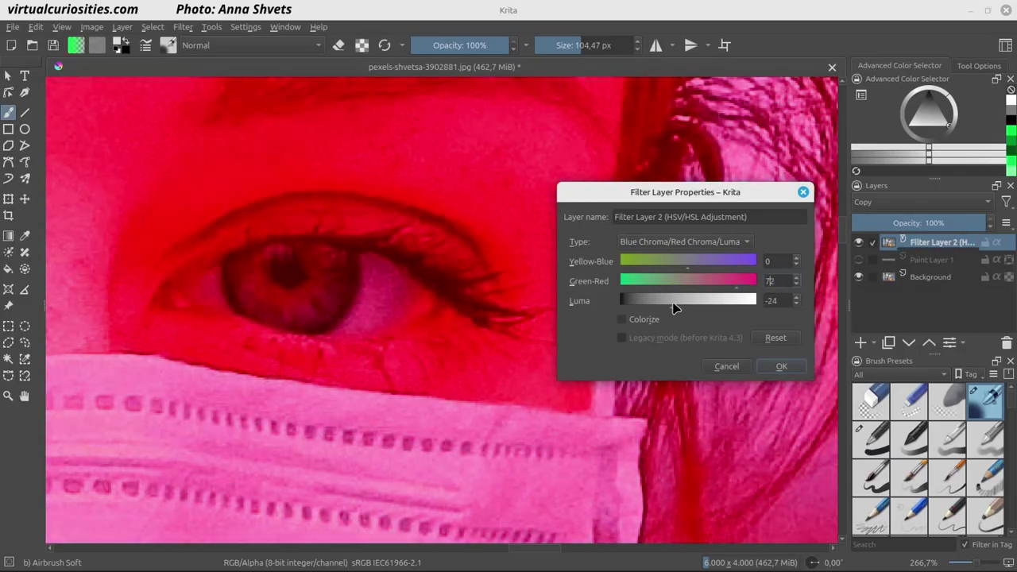
left_click_drag(689, 267, 681, 268)
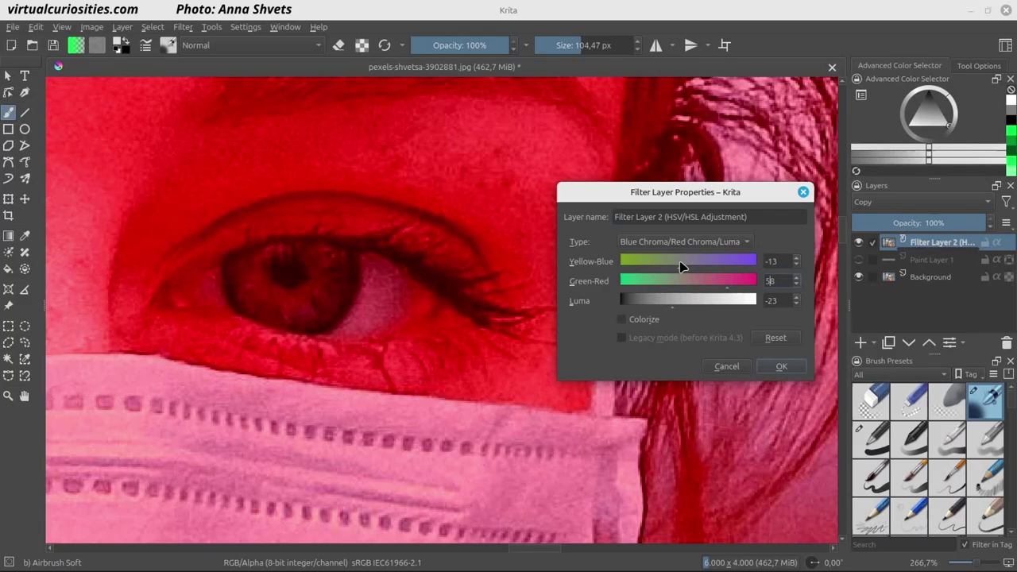
scroll(724, 287, "down", 5)
left_click(782, 367)
Airbrush the filter mask with black, white and grey to lift the red off the face.
key("minus")
key("minus")
key("minus")
key("minus")
key("minus")
key("minus")
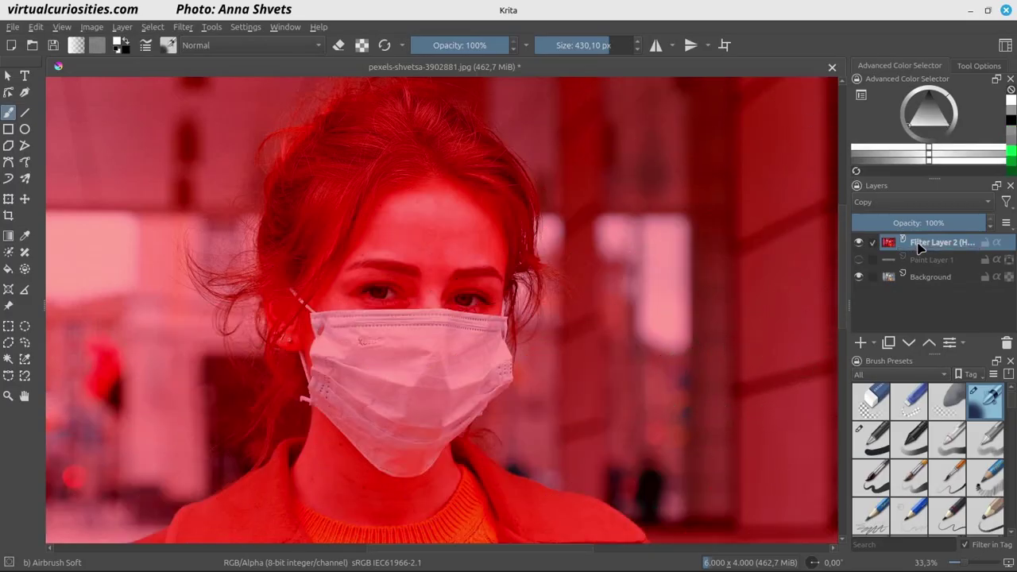
left_click(926, 116)
mouse_move(519, 199)
left_mouse_down()
mouse_move(467, 225)
mouse_move(497, 279)
mouse_move(453, 209)
mouse_move(573, 194)
mouse_move(431, 250)
mouse_move(592, 262)
mouse_move(580, 381)
mouse_move(457, 353)
left_mouse_up()
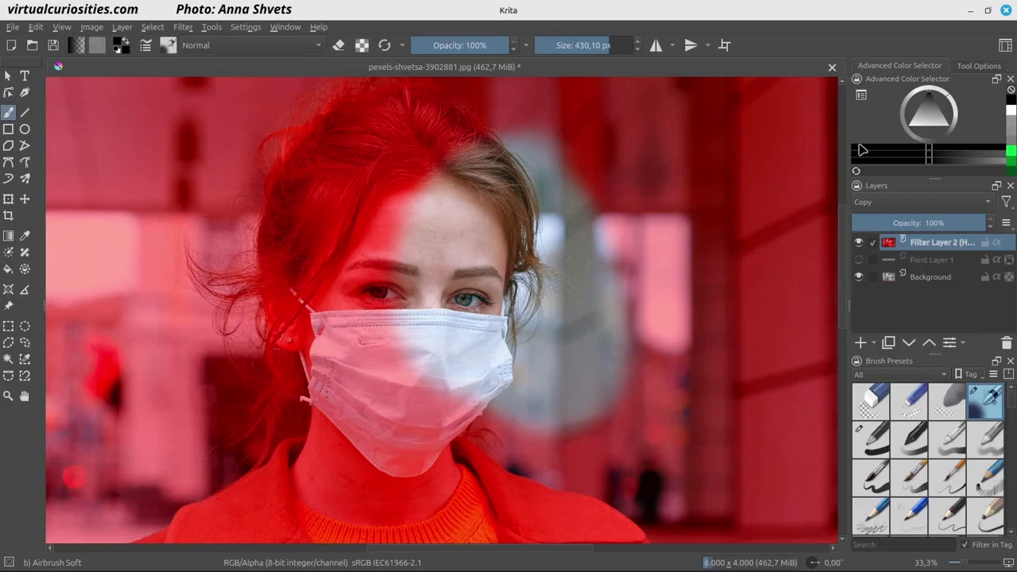
left_click(911, 126)
mouse_move(477, 232)
left_mouse_down()
mouse_move(513, 274)
mouse_move(508, 262)
mouse_move(496, 318)
mouse_move(477, 286)
mouse_move(537, 258)
mouse_move(489, 254)
mouse_move(465, 290)
mouse_move(520, 280)
left_mouse_up()
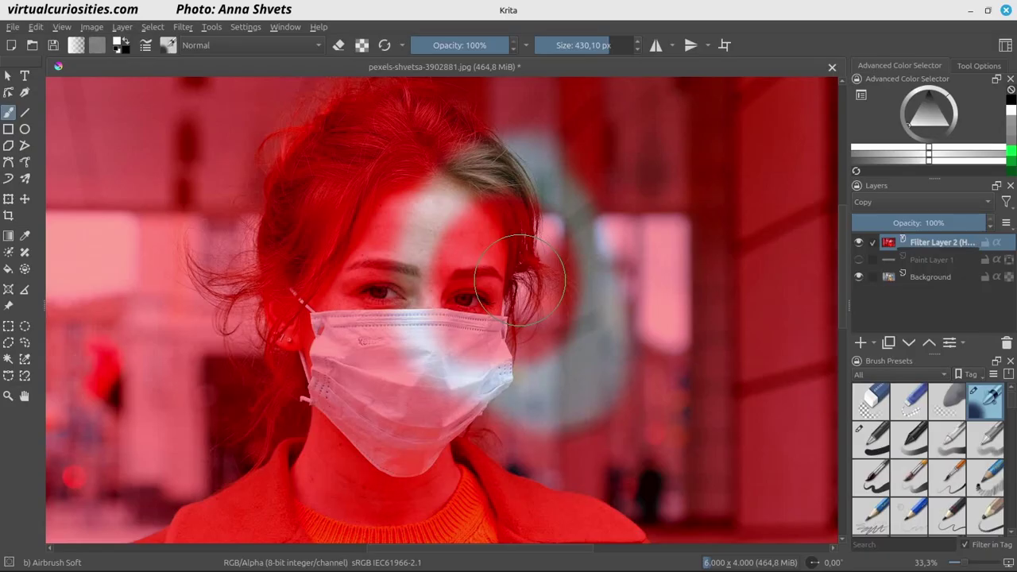
left_click(919, 116)
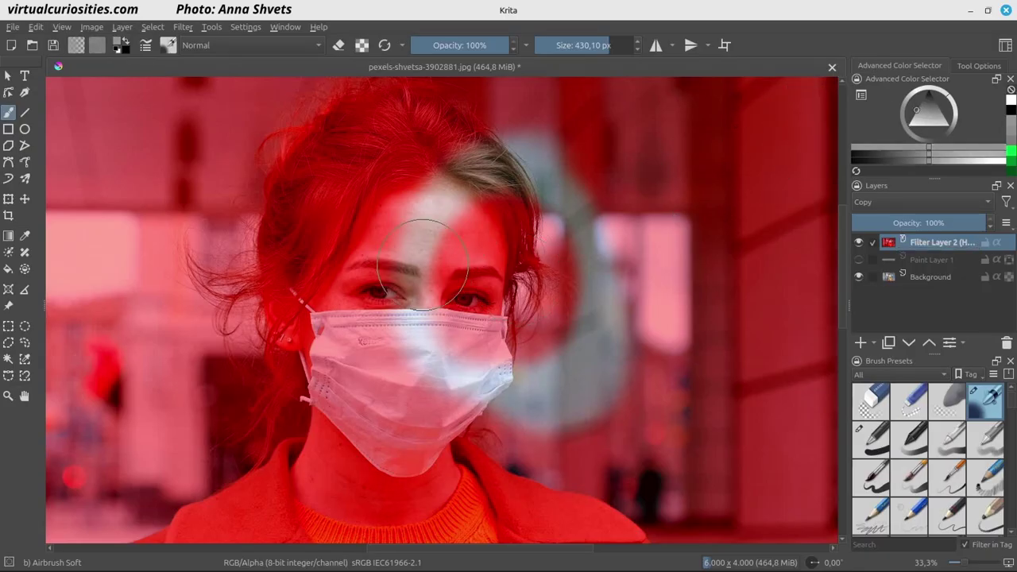
mouse_move(424, 264)
left_mouse_down()
mouse_move(447, 274)
mouse_move(362, 270)
mouse_move(392, 343)
mouse_move(376, 247)
mouse_move(329, 339)
mouse_move(343, 275)
mouse_move(435, 200)
mouse_move(396, 278)
mouse_move(437, 215)
mouse_move(450, 337)
mouse_move(462, 375)
mouse_move(463, 305)
mouse_move(473, 403)
mouse_move(485, 331)
mouse_move(414, 342)
left_mouse_up()
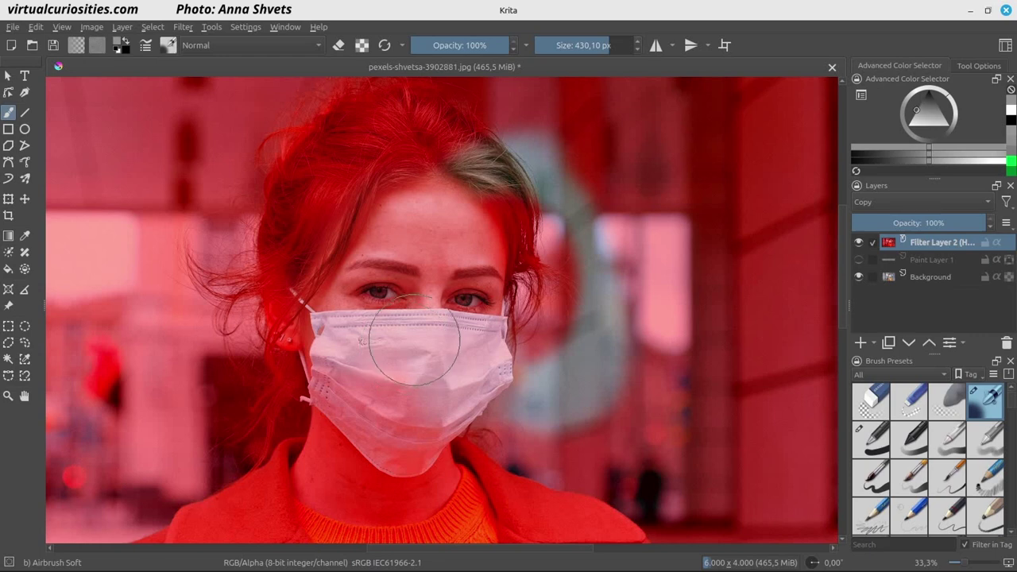
Clear the filter mask, repaint red over the right eye and brow, and show Paint Layer 1.
left_click(36, 27)
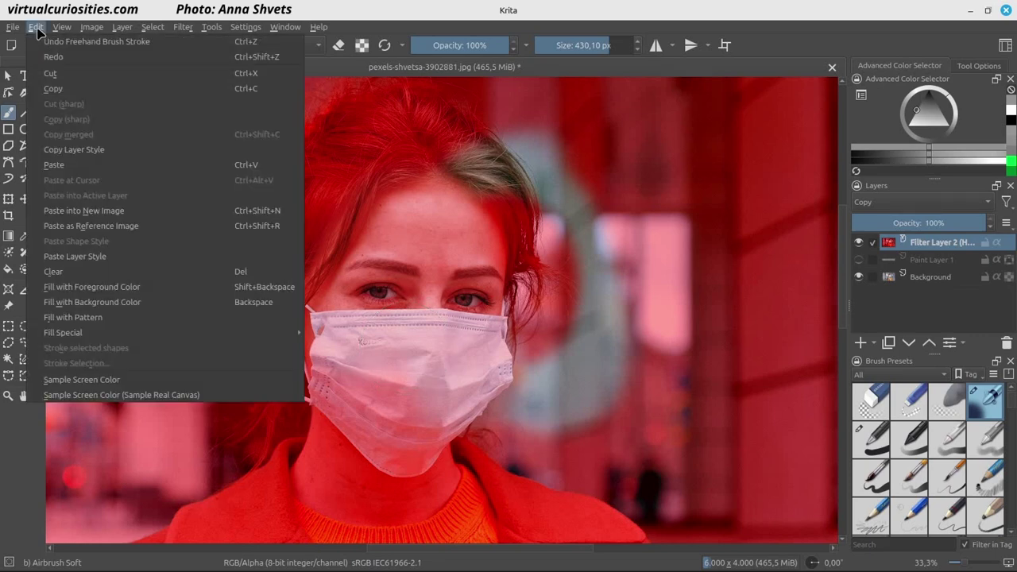
left_click(194, 274)
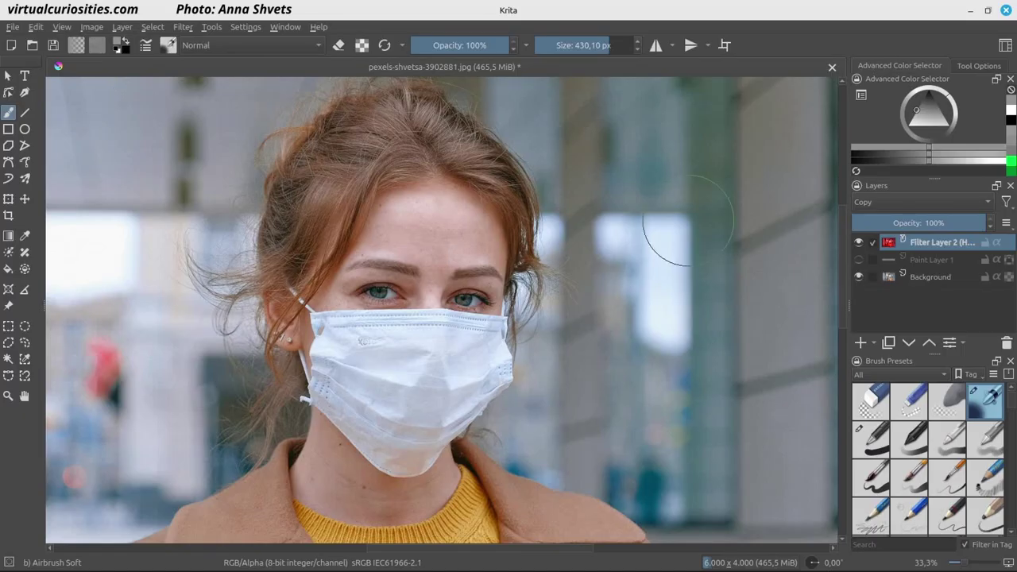
left_click(910, 142)
mouse_move(485, 282)
left_mouse_down()
mouse_move(466, 289)
mouse_move(469, 266)
mouse_move(480, 289)
left_mouse_up()
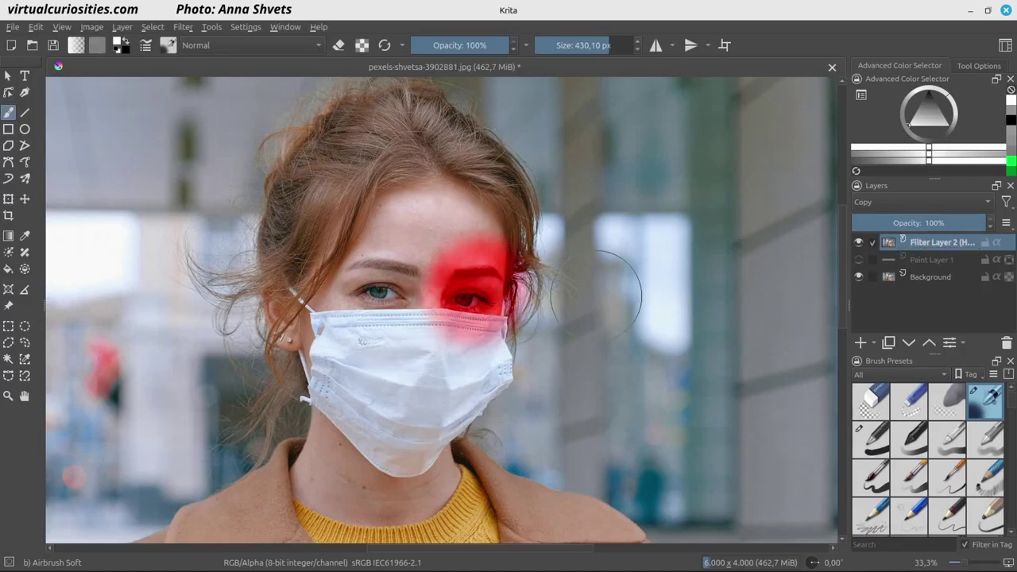
key("ctrl+z")
mouse_move(477, 290)
left_mouse_down()
mouse_move(467, 280)
mouse_move(476, 274)
mouse_move(453, 306)
left_mouse_up()
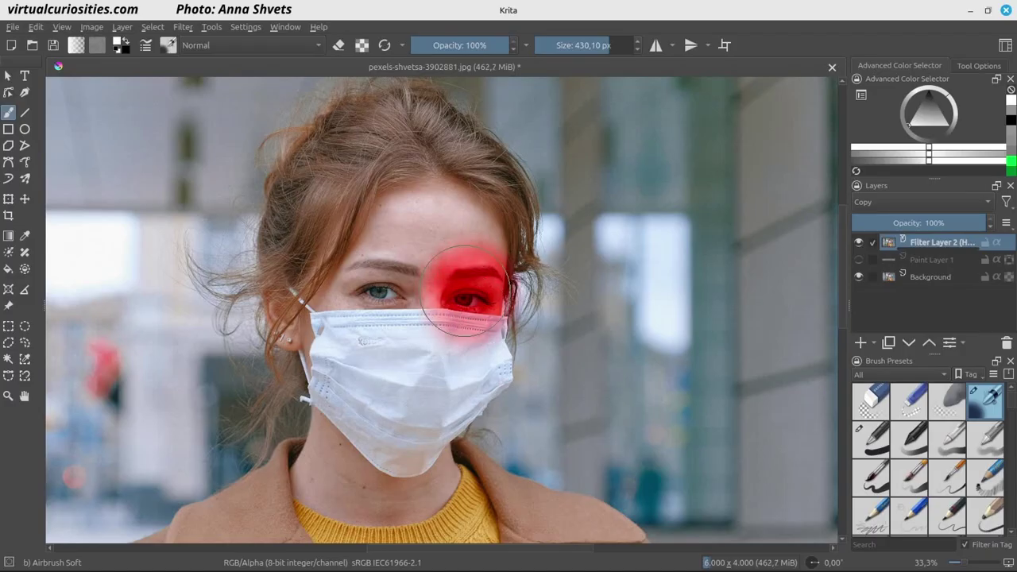
left_click(859, 259)
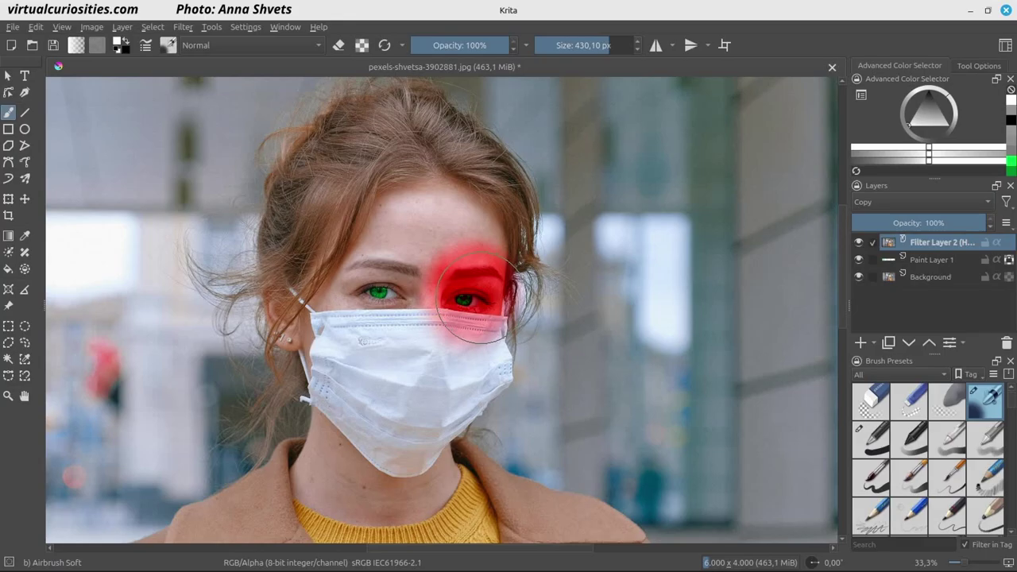
Split Paint Layer 1's alpha into a transparency mask.
left_click(934, 262)
left_click(929, 244)
left_click(922, 261)
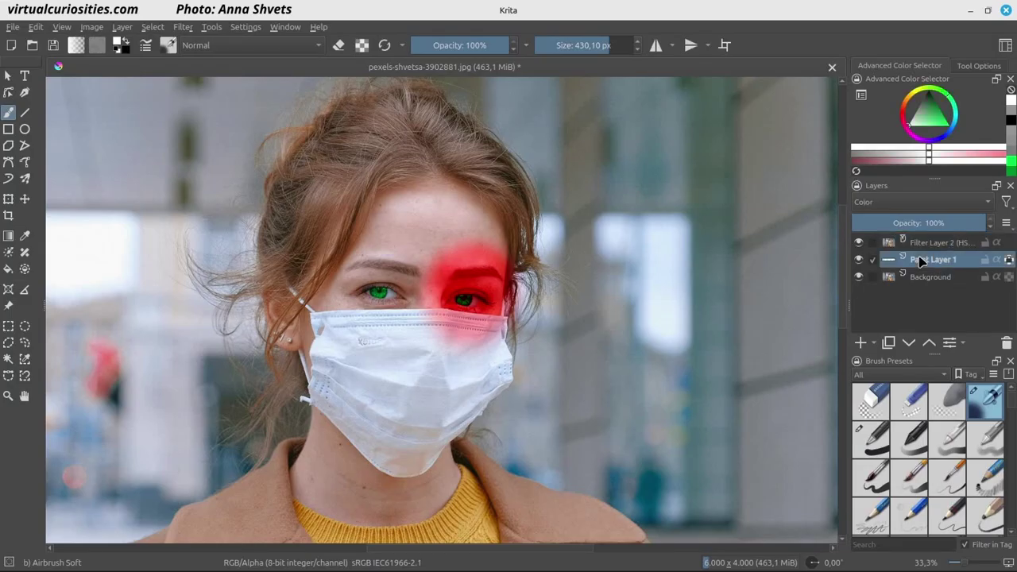
right_click(920, 263)
mouse_move(918, 271)
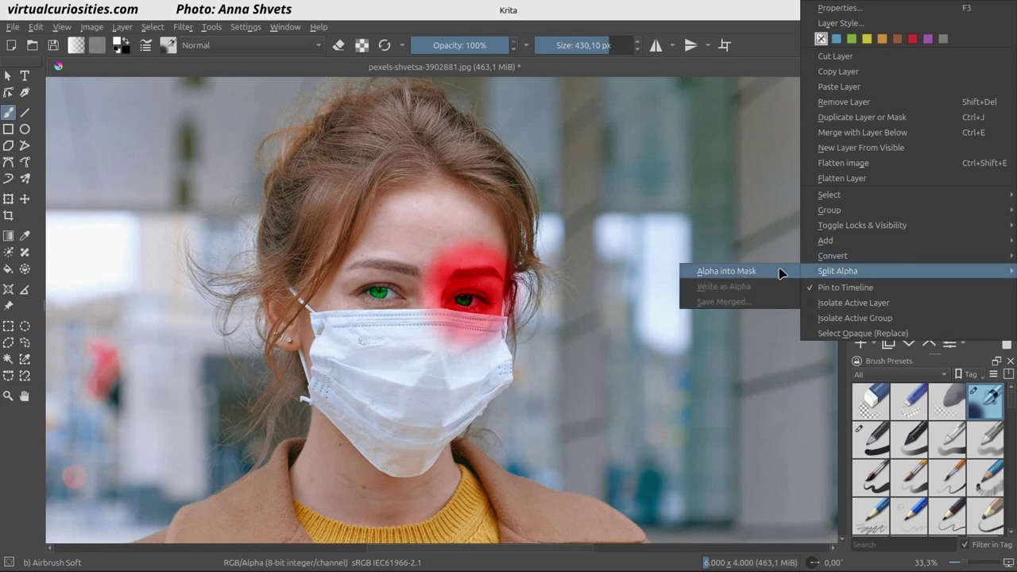
left_click(727, 271)
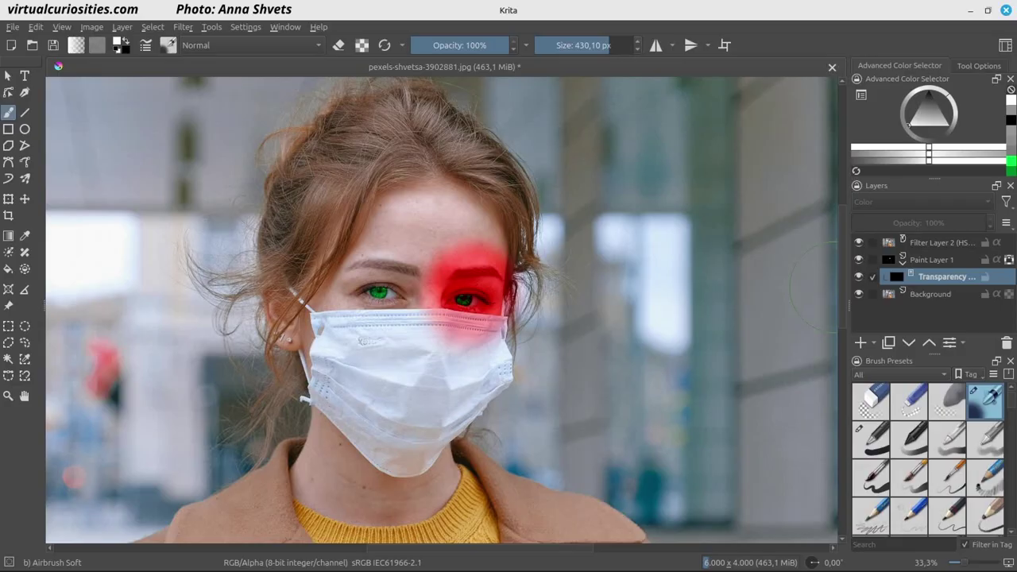
mouse_move(899, 274)
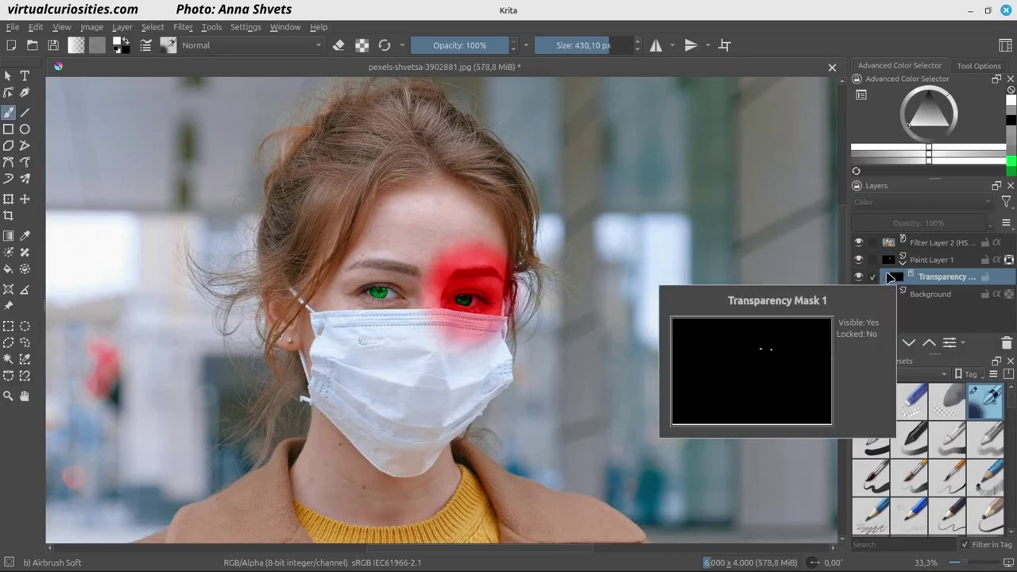
left_click(860, 277)
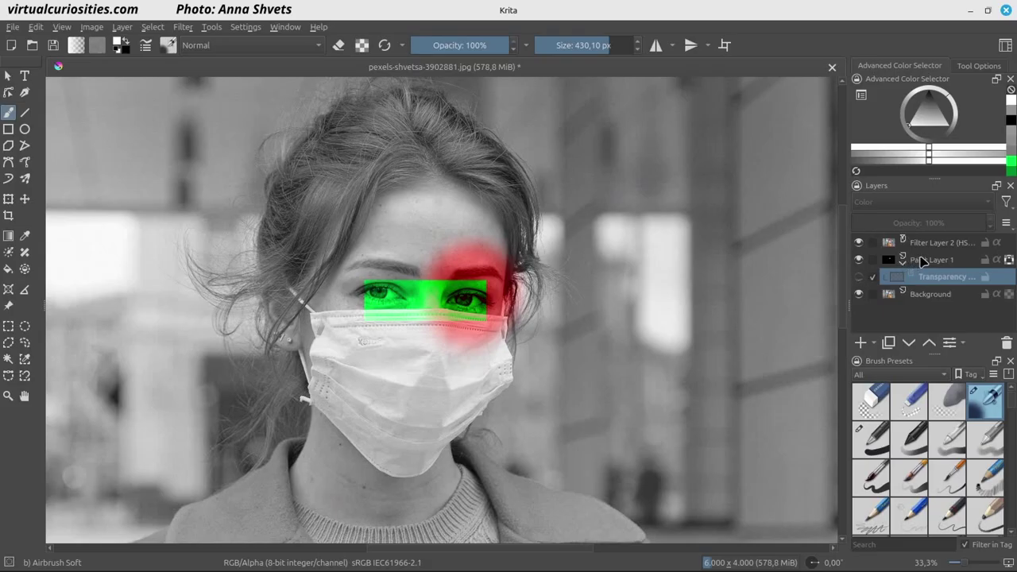
Set Paint Layer 1 to Normal blending and show the transparency mask again.
left_click(922, 260)
left_click(881, 203)
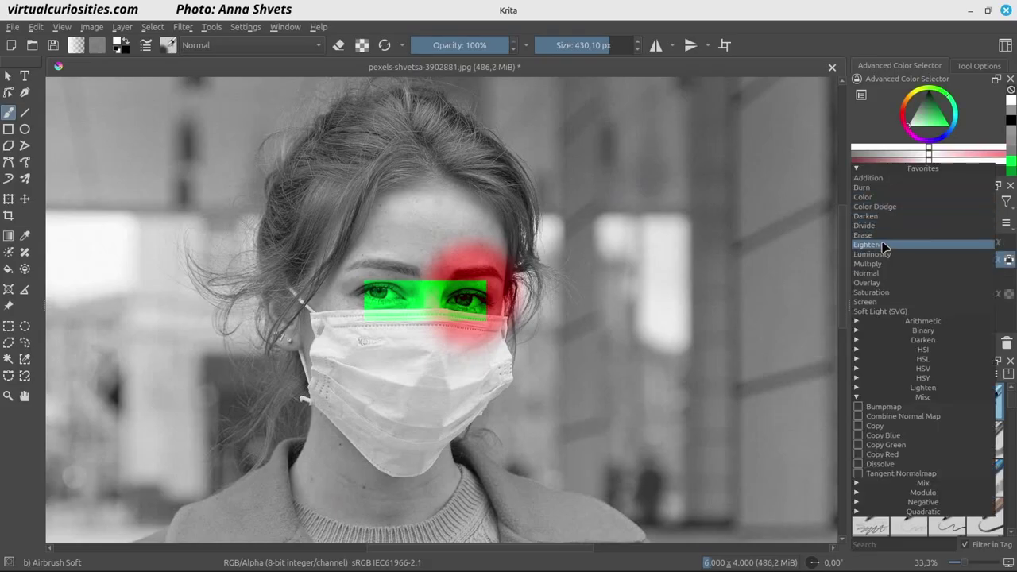
left_click(899, 274)
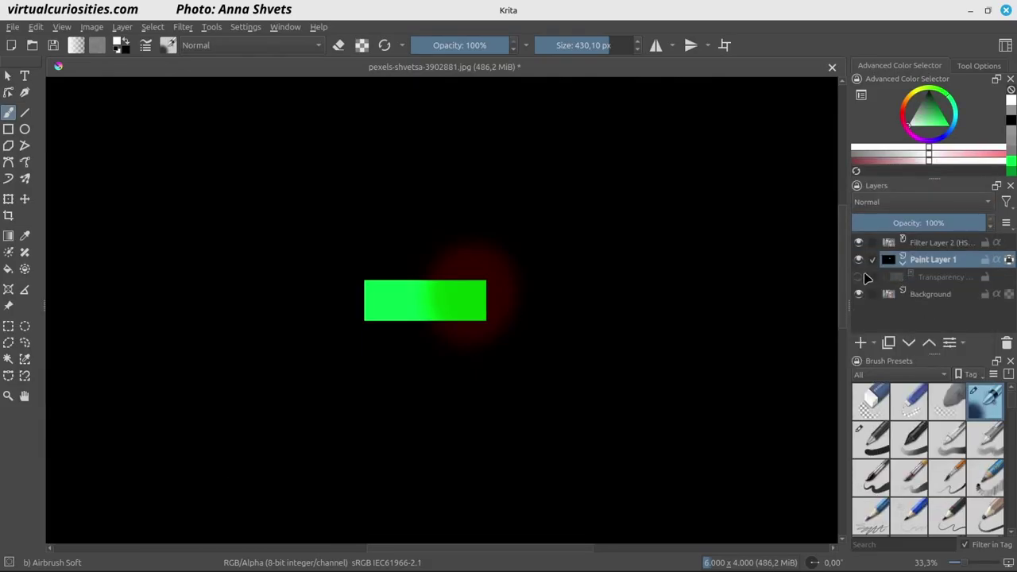
left_click(860, 276)
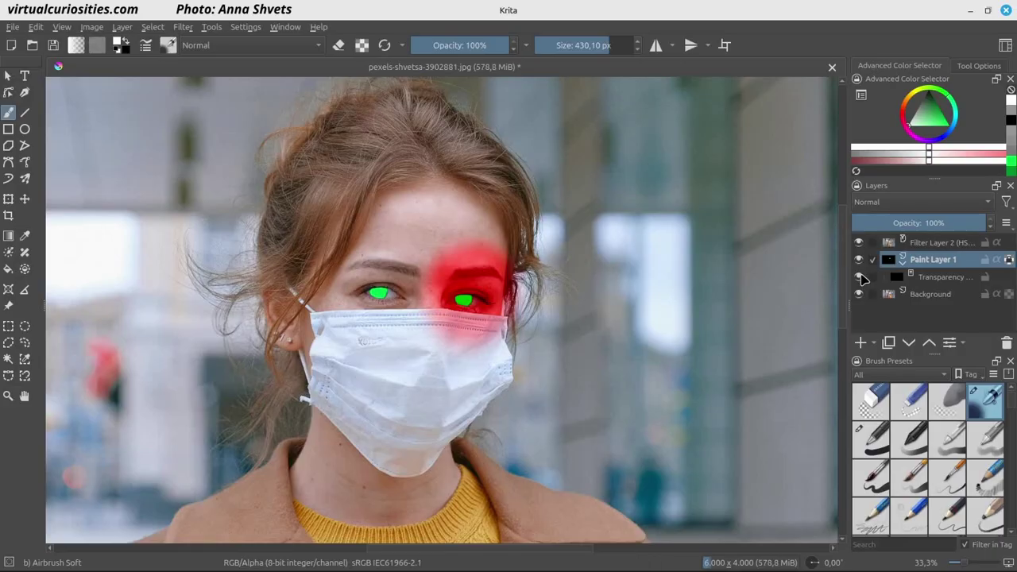
left_click(950, 277)
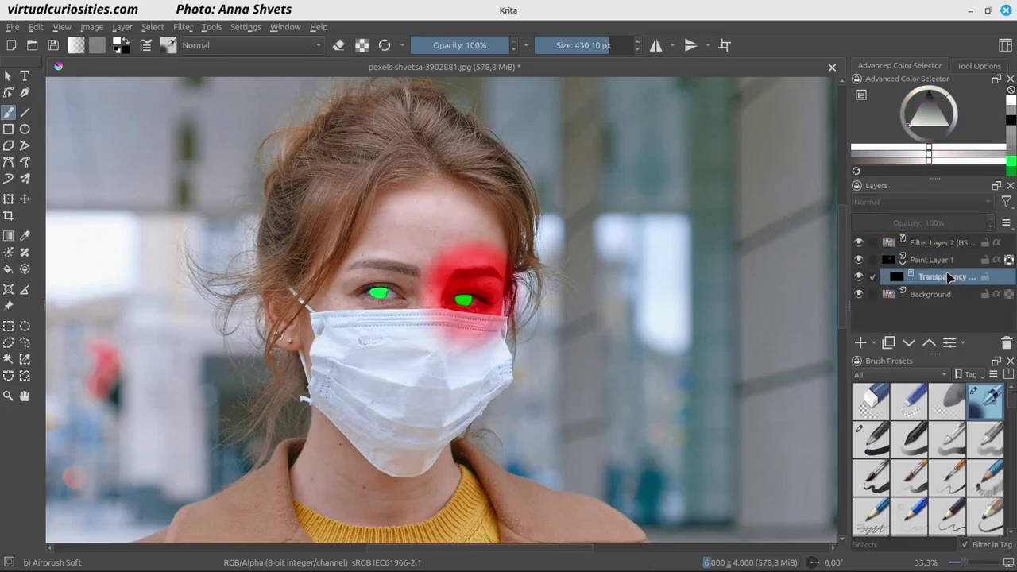
right_click(950, 277)
mouse_move(926, 256)
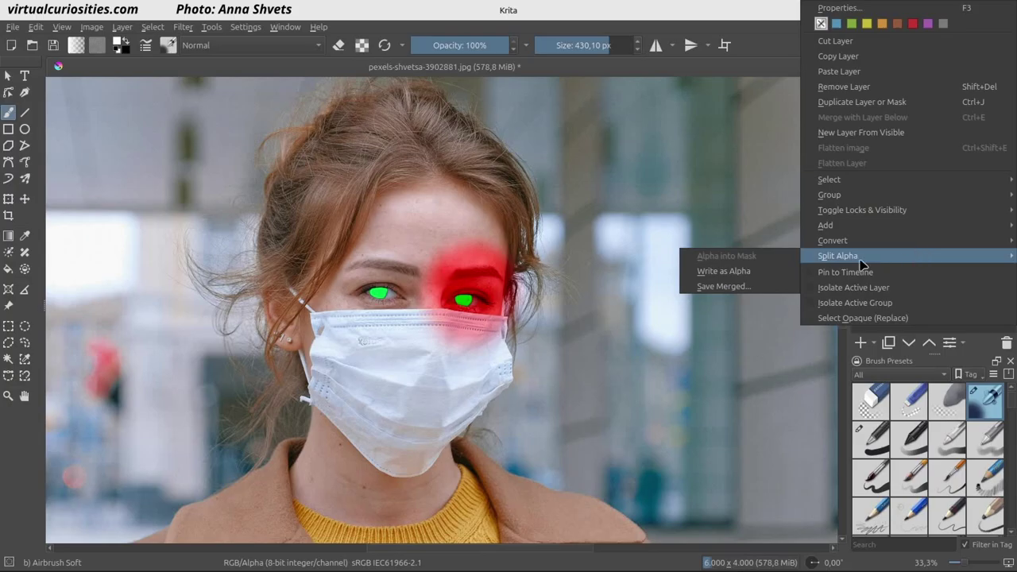
Write the mask back as alpha, duplicate it, and move the copy above Paint Layer 1.
left_click(771, 278)
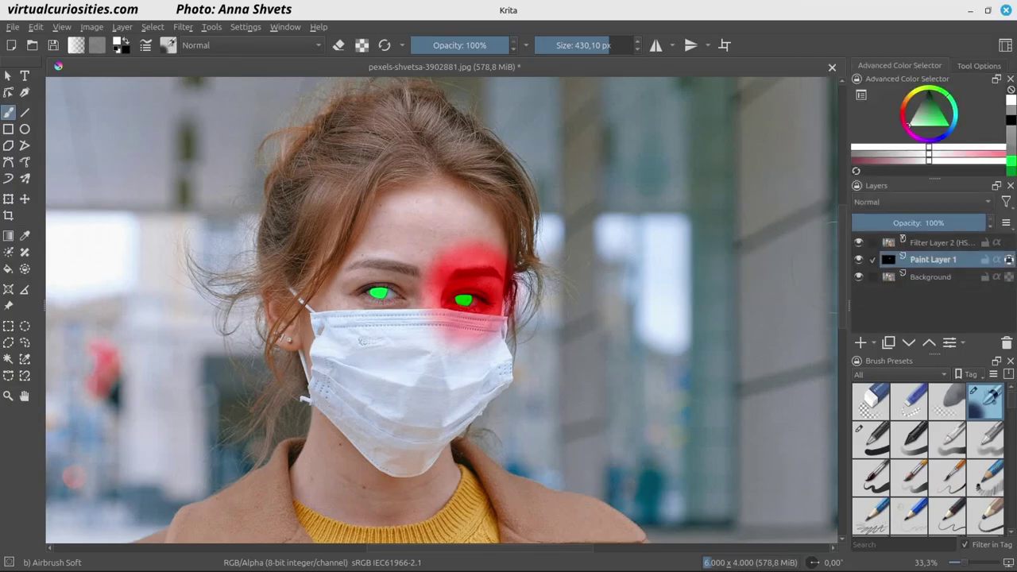
left_click(890, 342)
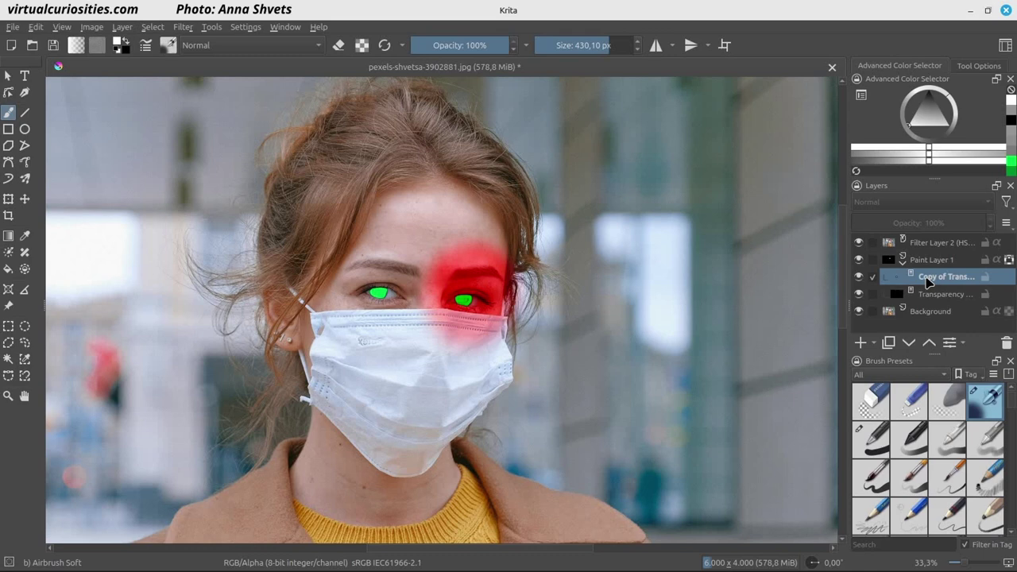
left_click_drag(926, 282, 948, 245)
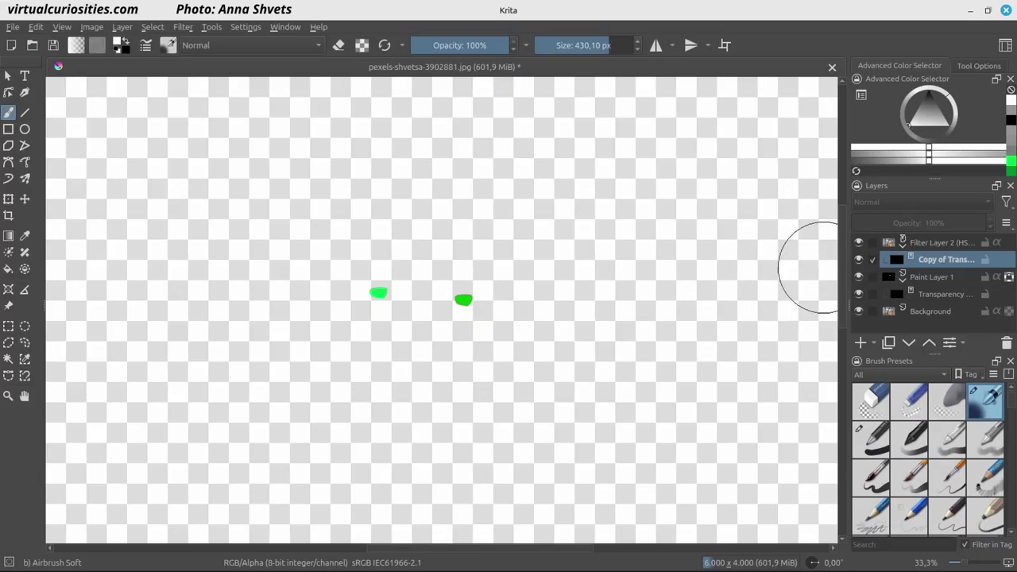
left_click(927, 242)
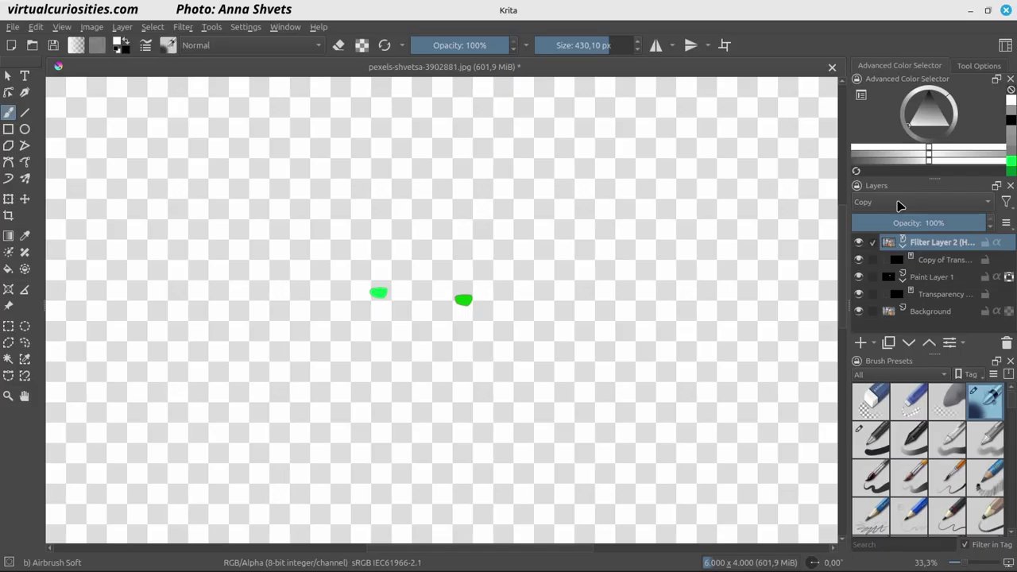
Set Filter Layer 2 to Normal blending and hide Paint Layer 1.
left_click(900, 206)
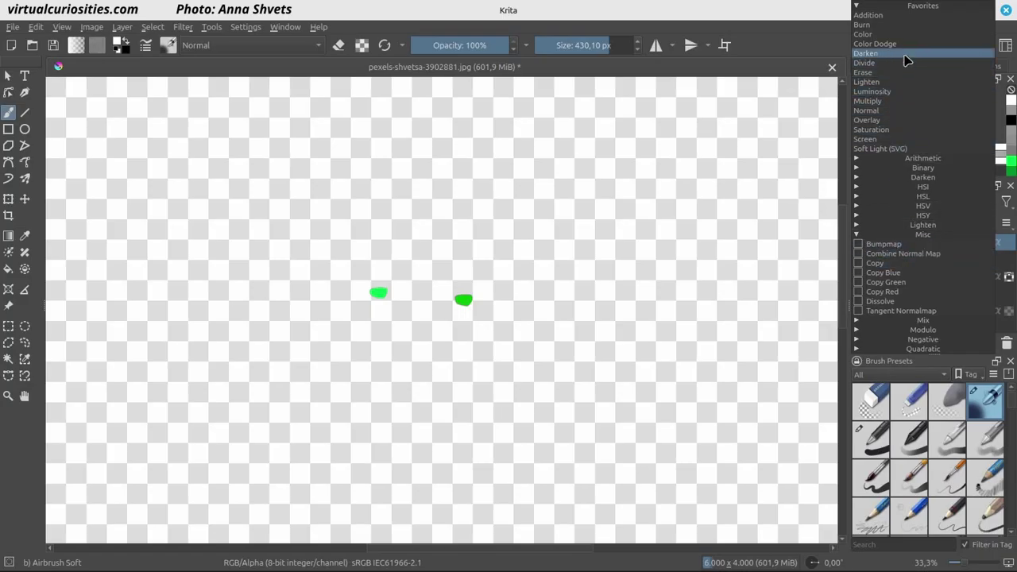
left_click(918, 118)
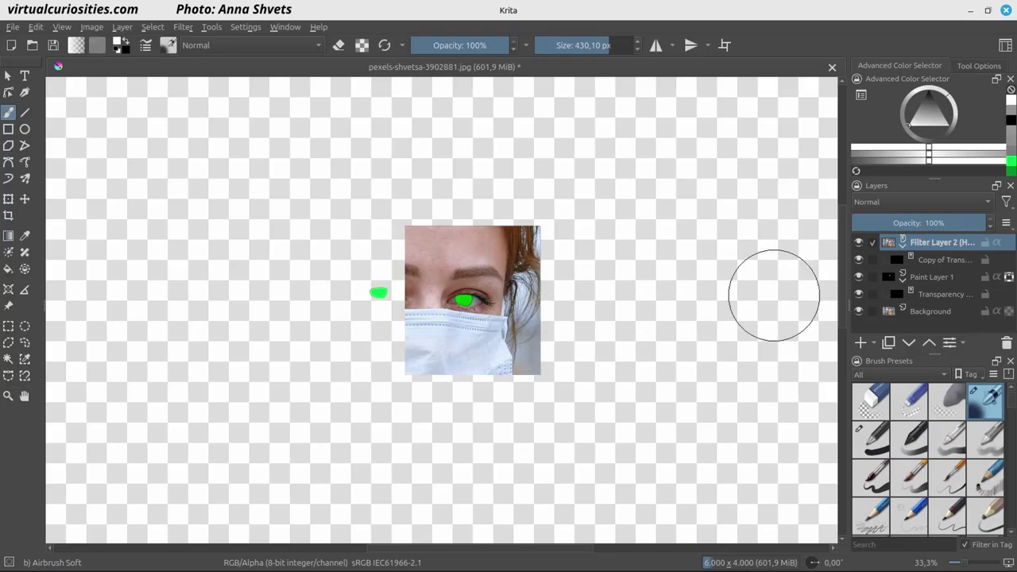
left_click(858, 278)
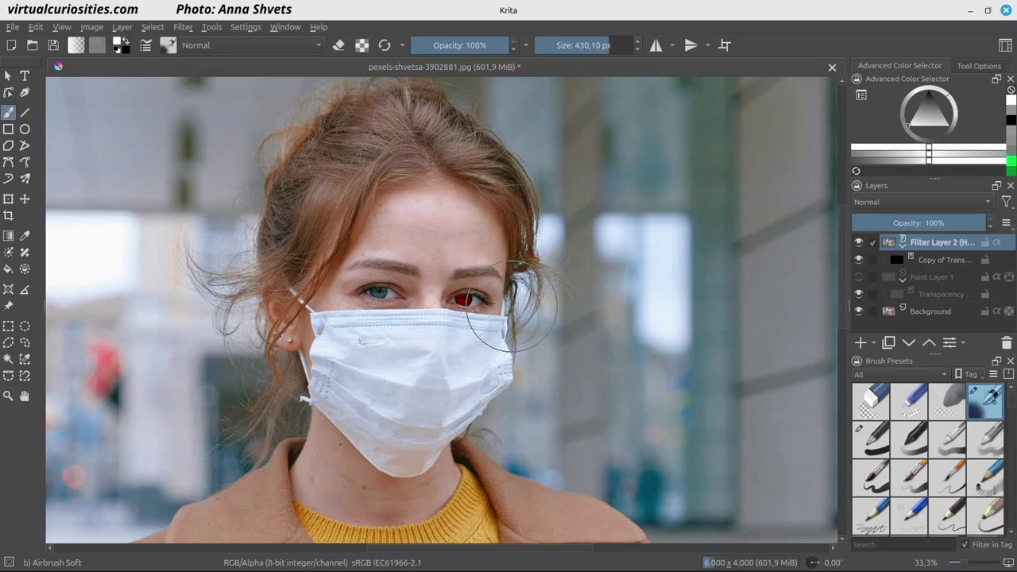
Set Filter Layer 2 to Copy blending and write the copied mask as its alpha.
left_click(890, 204)
left_click(890, 205)
left_click(890, 205)
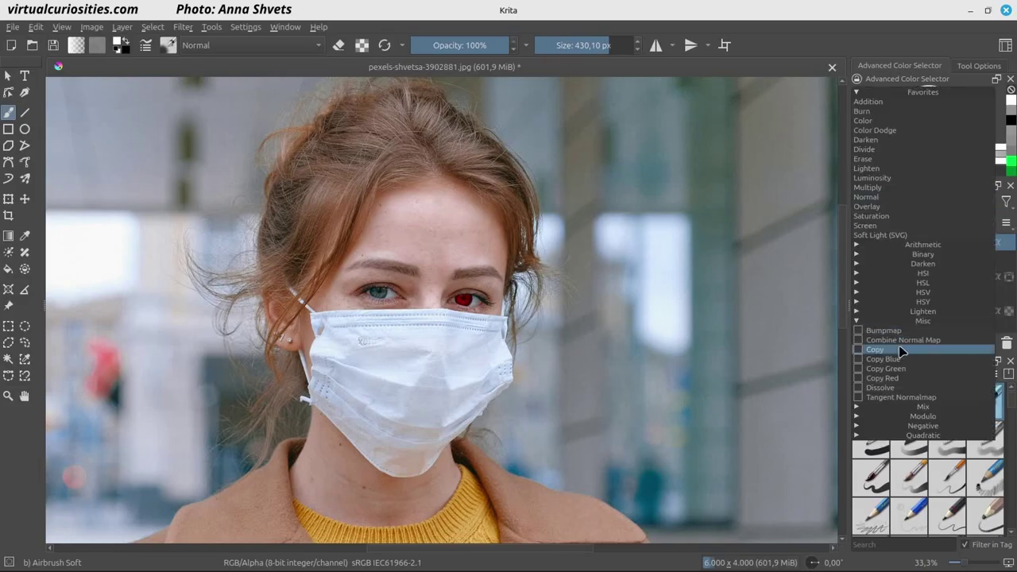
left_click(882, 349)
left_click(930, 260)
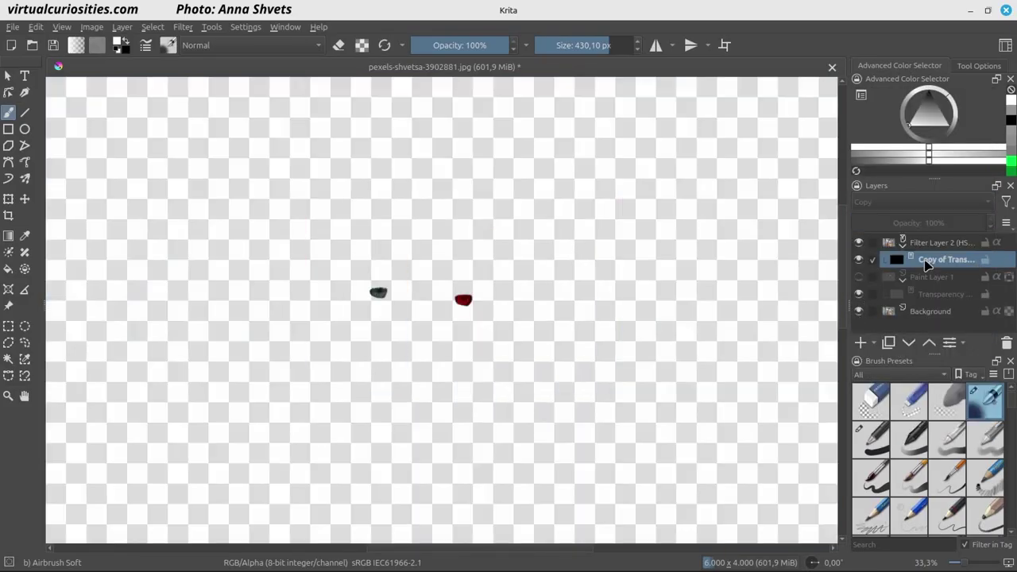
right_click(923, 262)
mouse_move(922, 262)
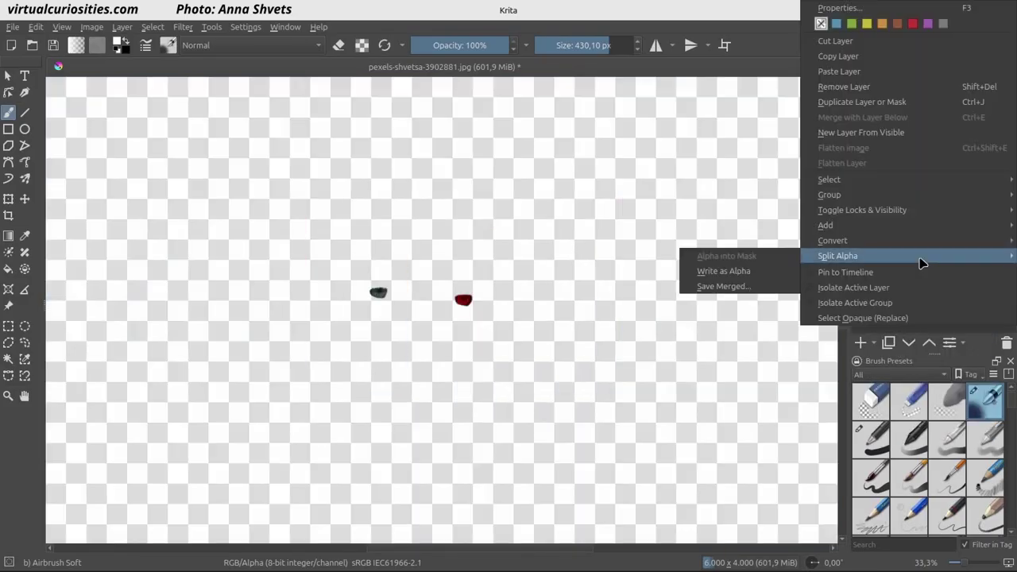
left_click(724, 271)
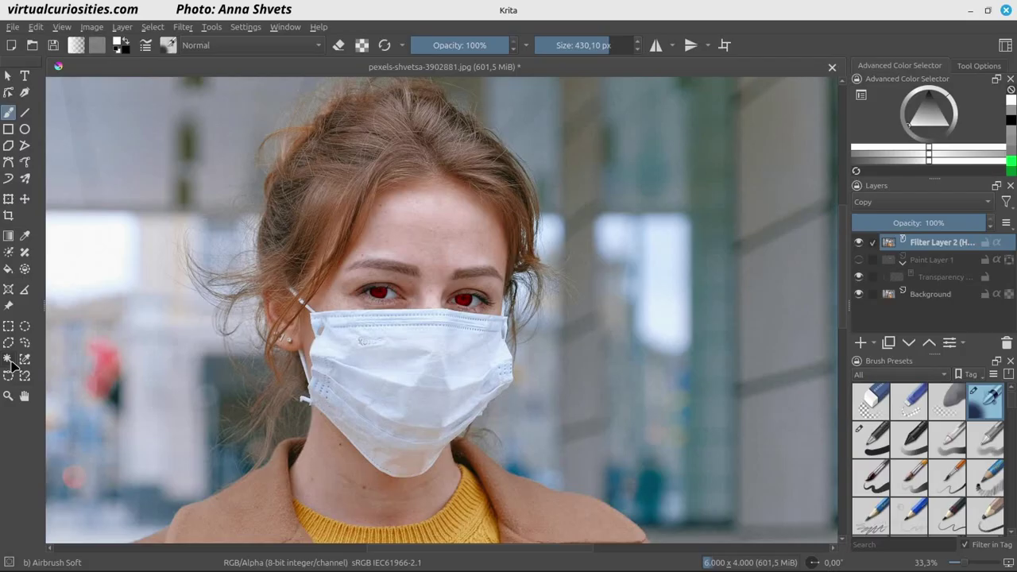
Contiguous-select the mask, forehead, then hair, adding the eyebrows and removing the forehead.
left_click(10, 363)
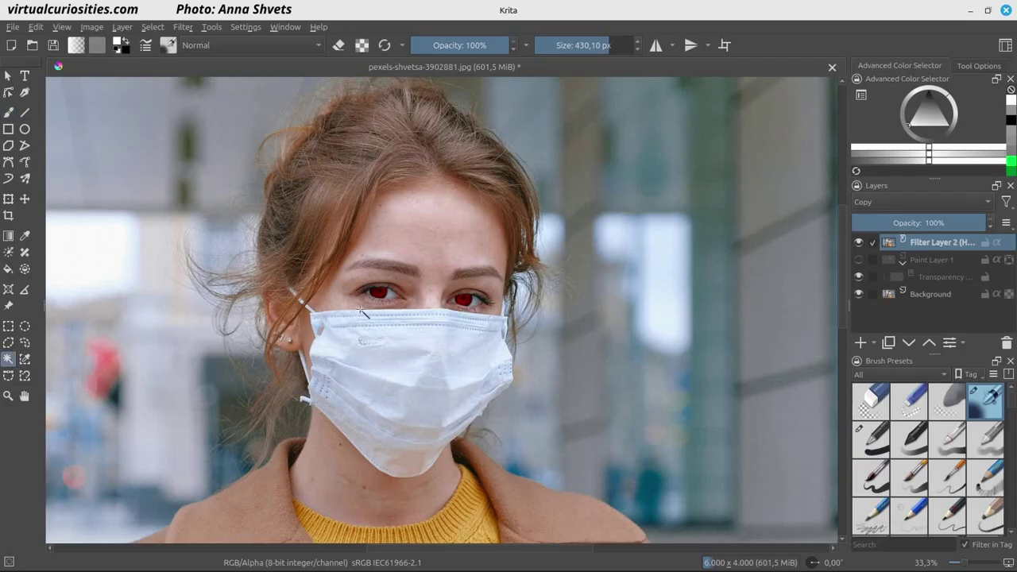
left_click(395, 340)
left_click(410, 250)
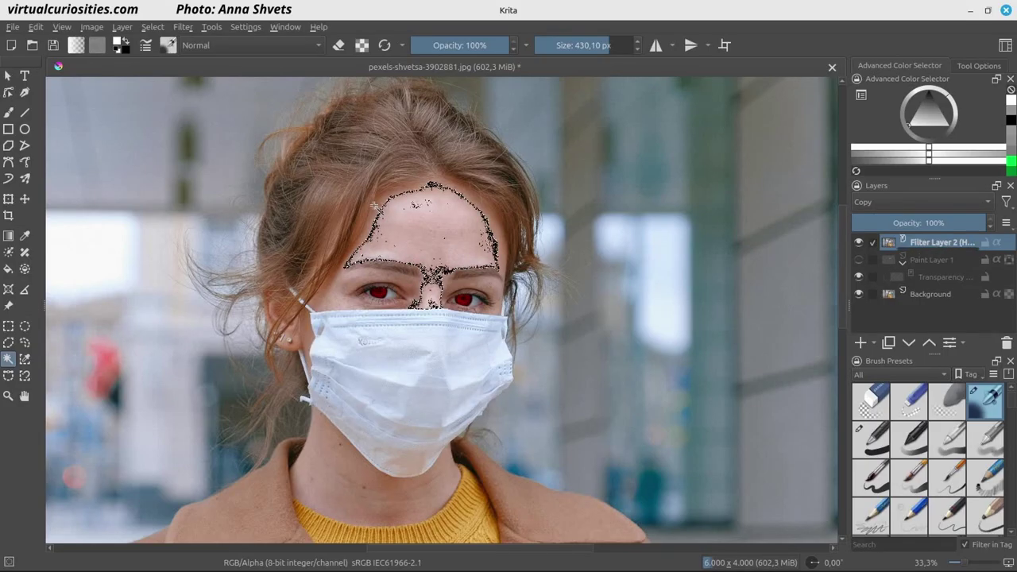
left_click(352, 179)
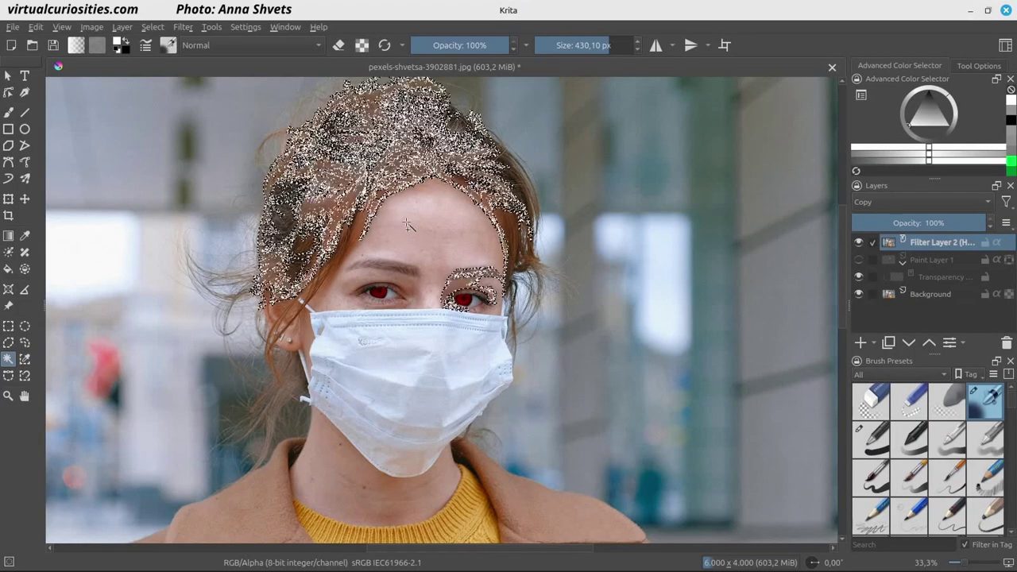
left_click(369, 242, "shift")
left_click(394, 238, "alt")
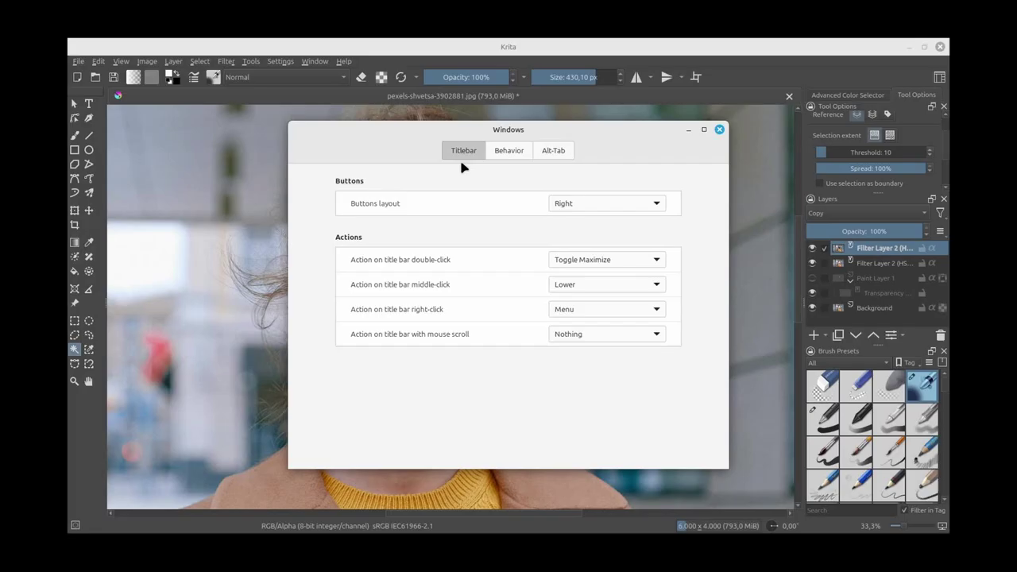
Set the special key for moving and resizing windows to Disabled under Behavior.
left_click(515, 154)
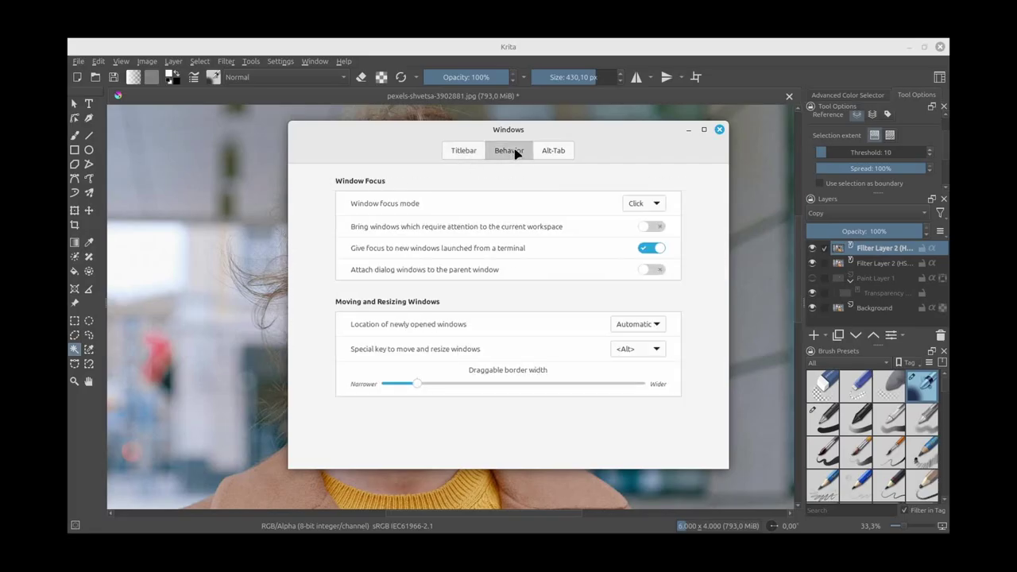
left_click(644, 354)
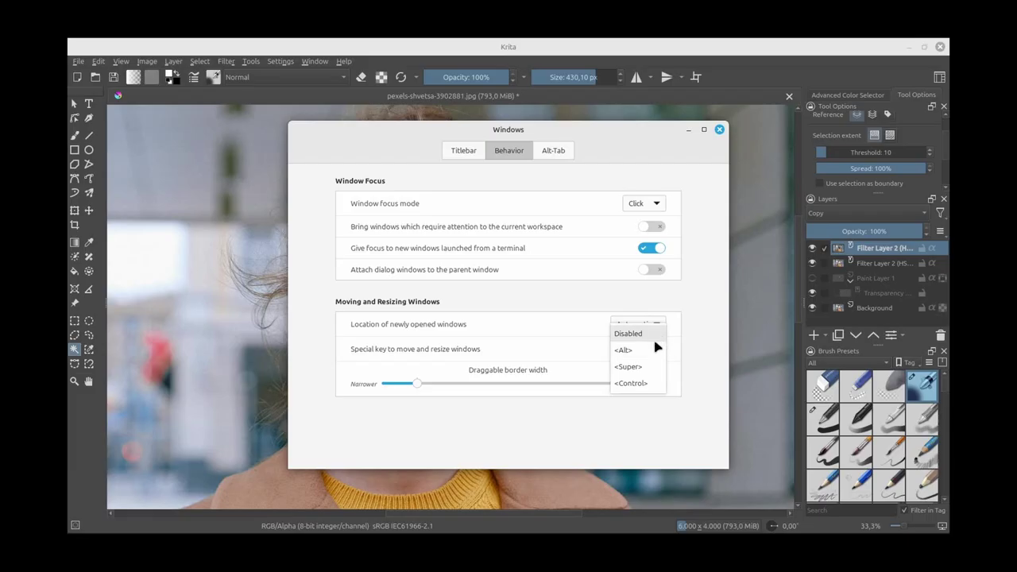
left_click(656, 338)
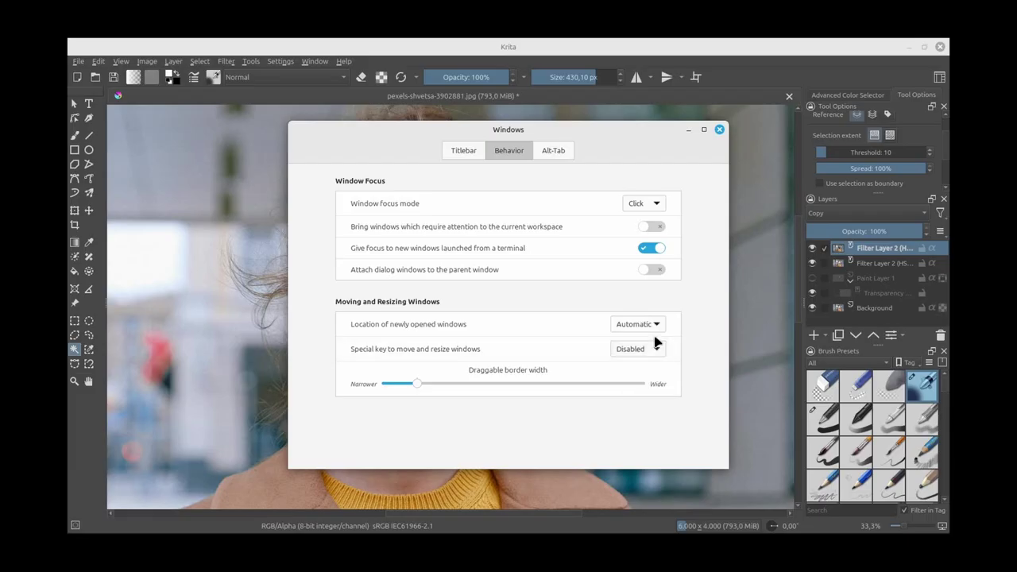
left_click(660, 350)
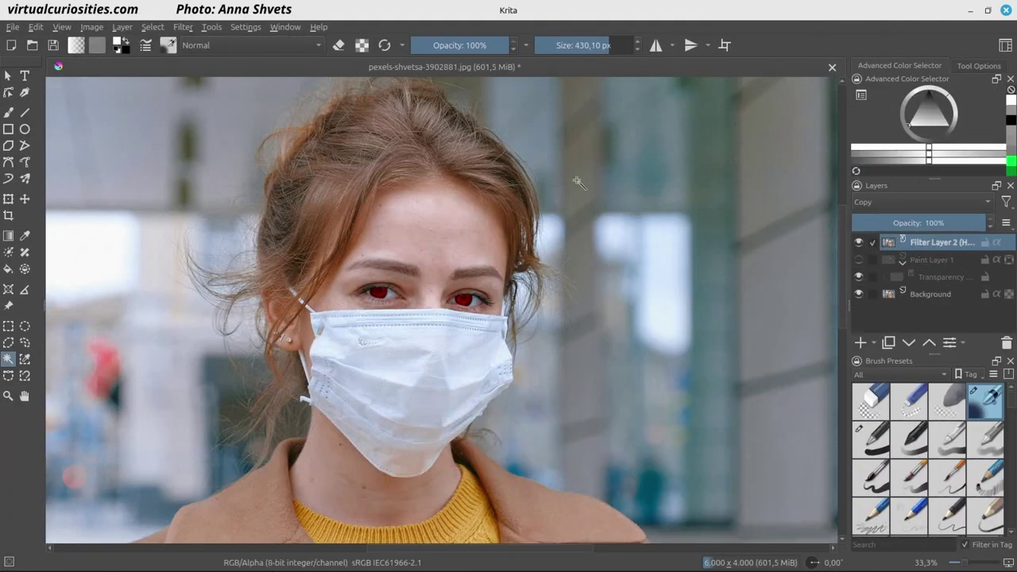
Select just the white face mask with a contiguous selection threshold of 10.
left_click(982, 67)
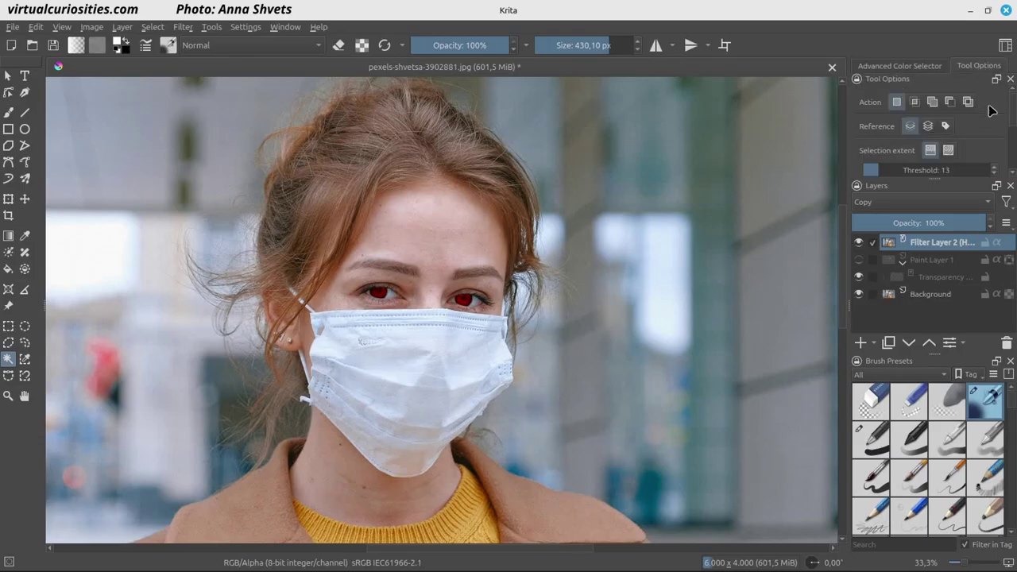
scroll(993, 127, "down", 2)
mouse_move(885, 127)
left_mouse_down()
mouse_move(900, 128)
mouse_move(881, 132)
left_mouse_up()
left_click(512, 322)
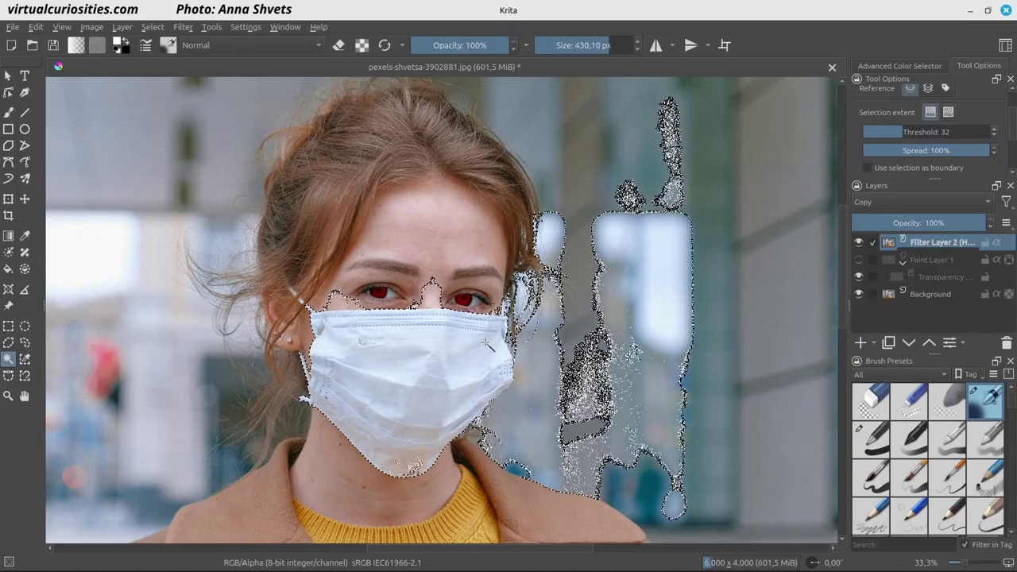
key("ctrl+z")
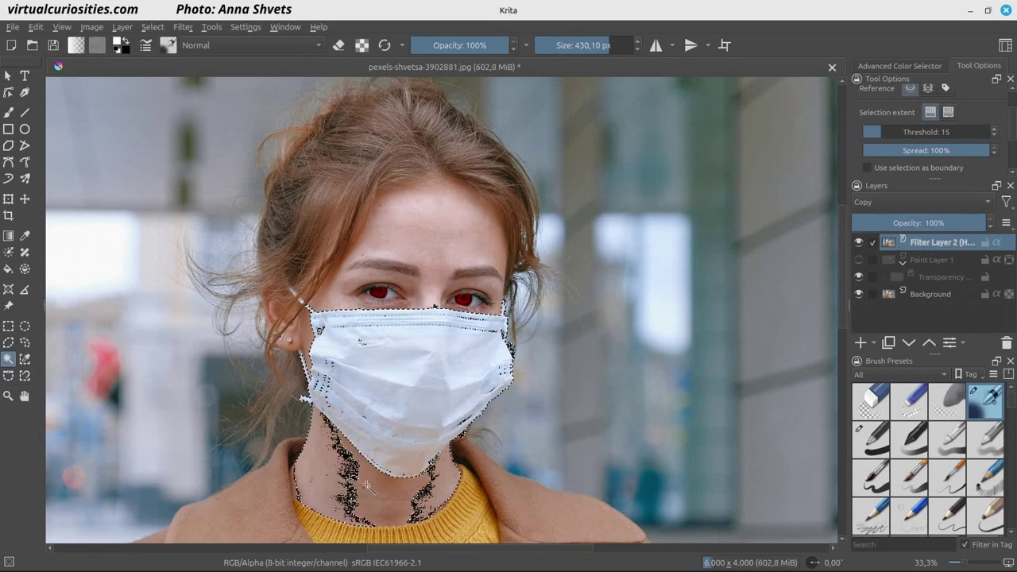
left_click_drag(882, 132, 875, 132)
left_click(406, 374)
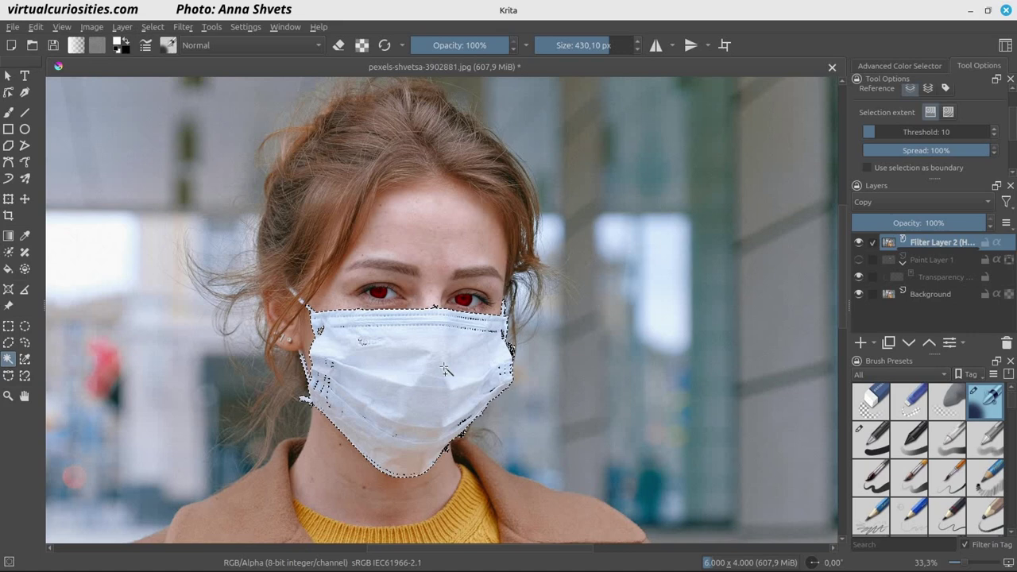
Add an HSV/HSL Adjustment filter layer in Blue Chroma/Red Chroma/Luma mode with Luma at -58.
left_click(875, 344)
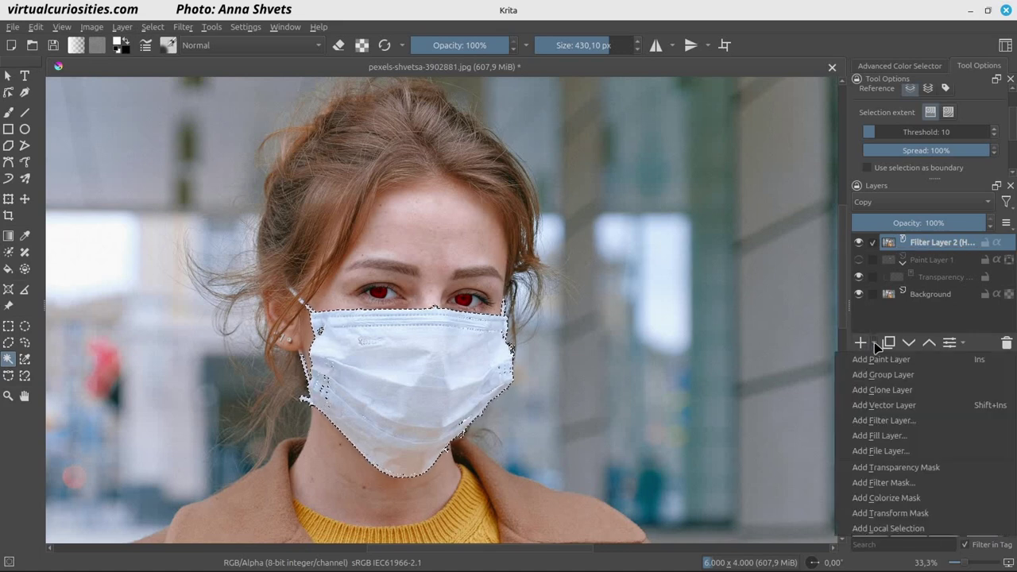
left_click(876, 418)
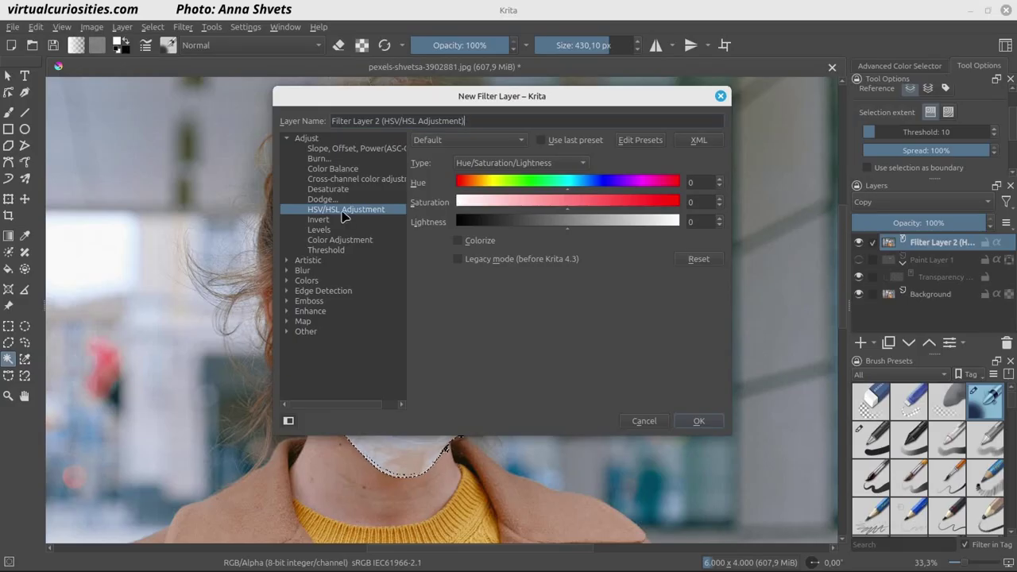
left_click(711, 420)
right_click(911, 243)
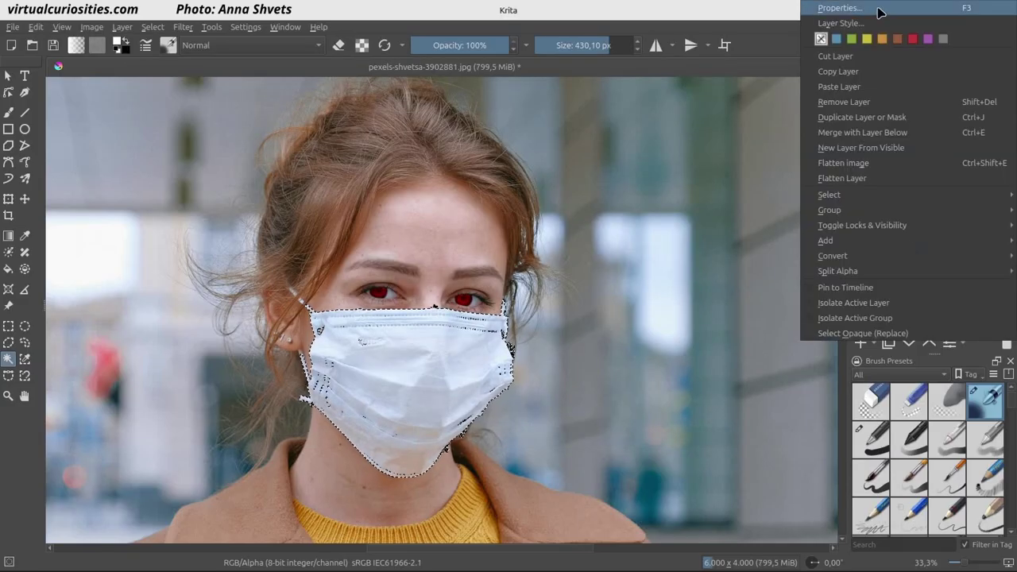
left_click(880, 11)
left_click_drag(528, 166, 728, 191)
left_click(705, 244)
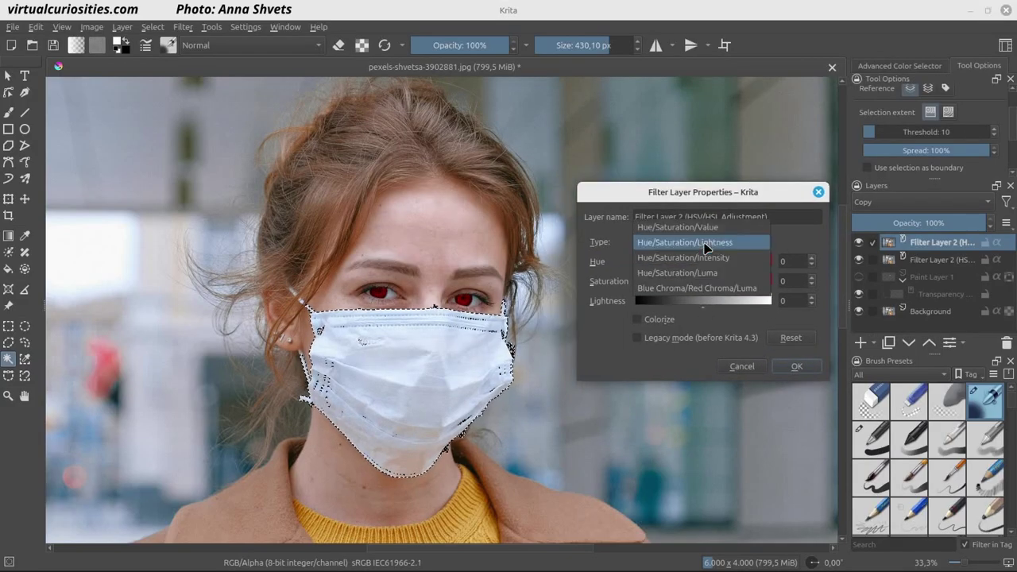
left_click(724, 289)
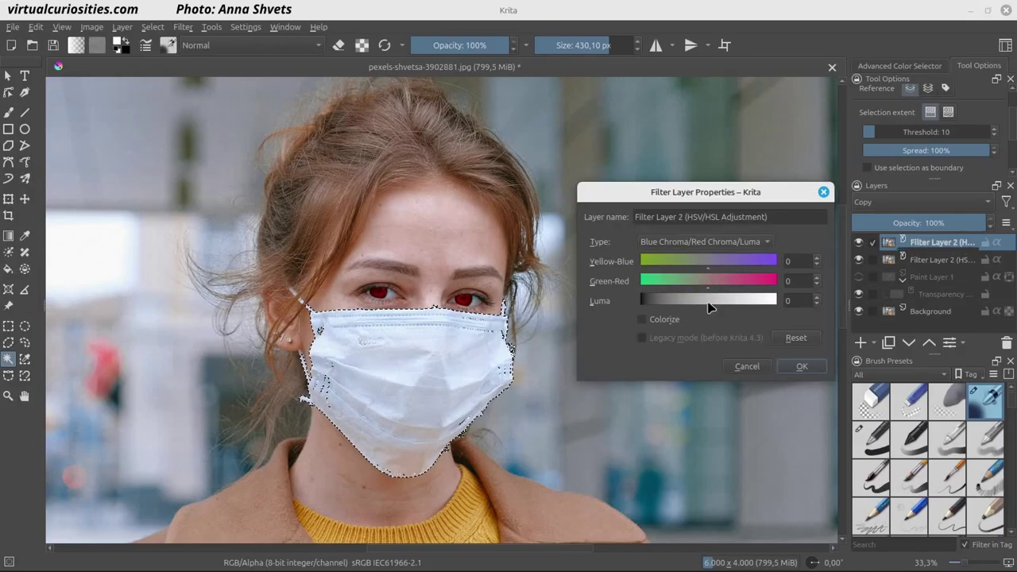
left_click_drag(710, 309, 671, 309)
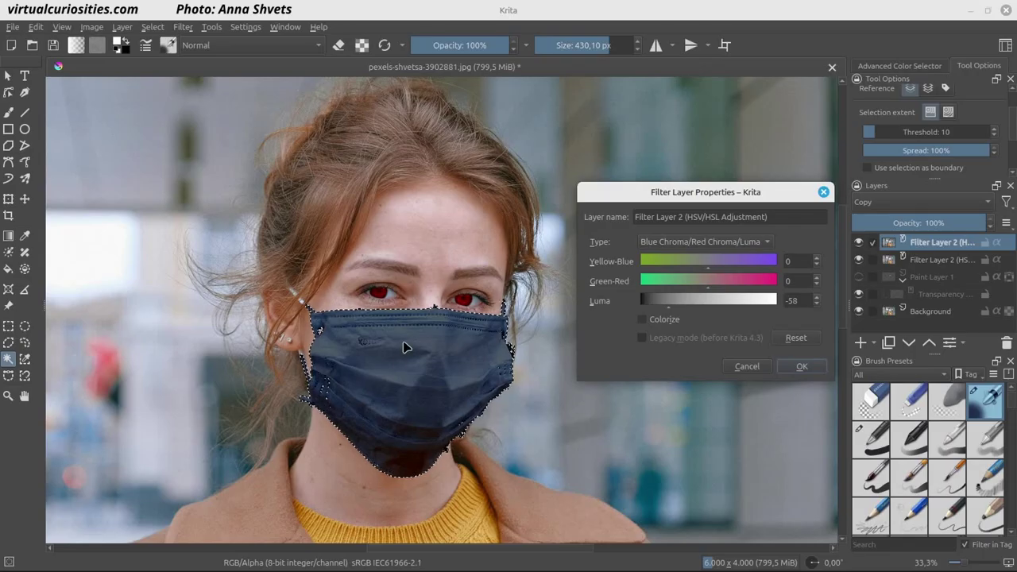
left_click(802, 366)
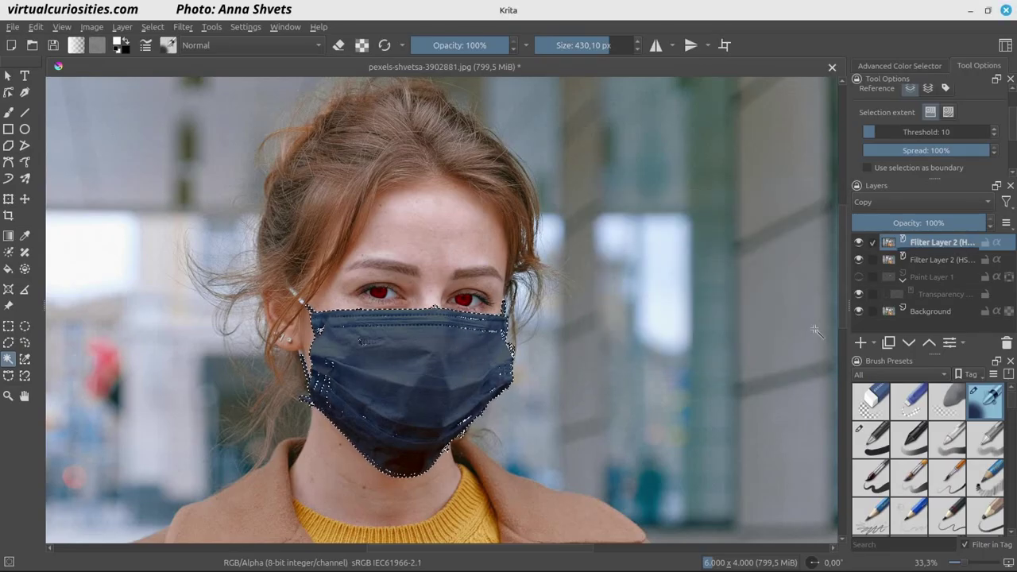
Deselect the mask, zoom to 266.7% and pan to its lower left edge below the ear.
key("plus")
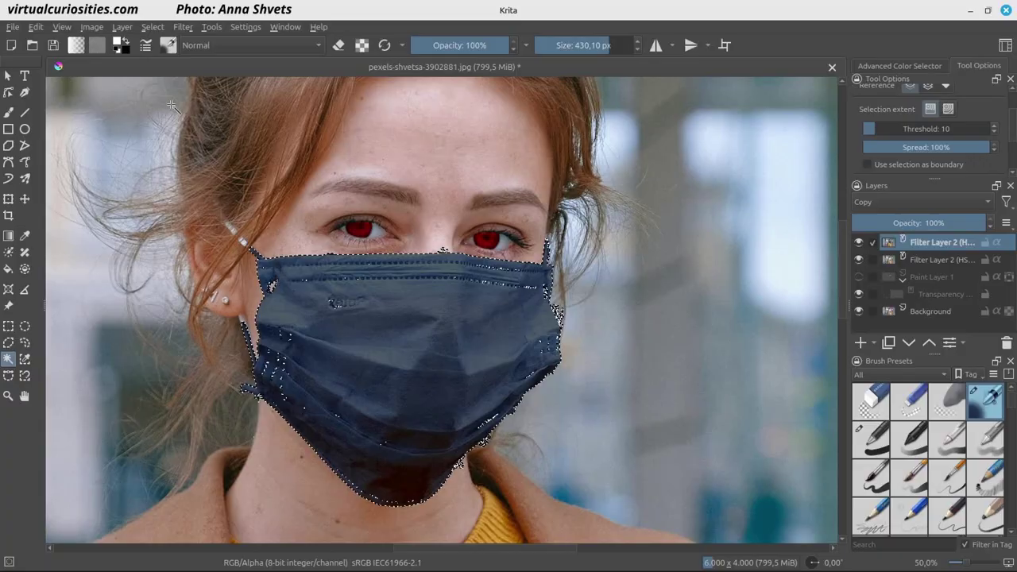
left_click(154, 27)
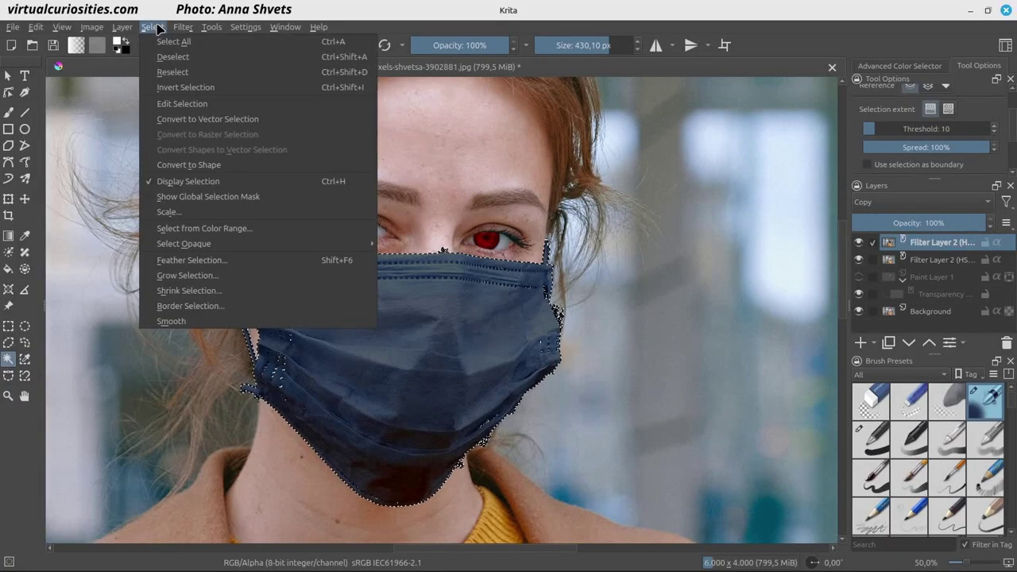
left_click(179, 59)
scroll(240, 319, "up", 3)
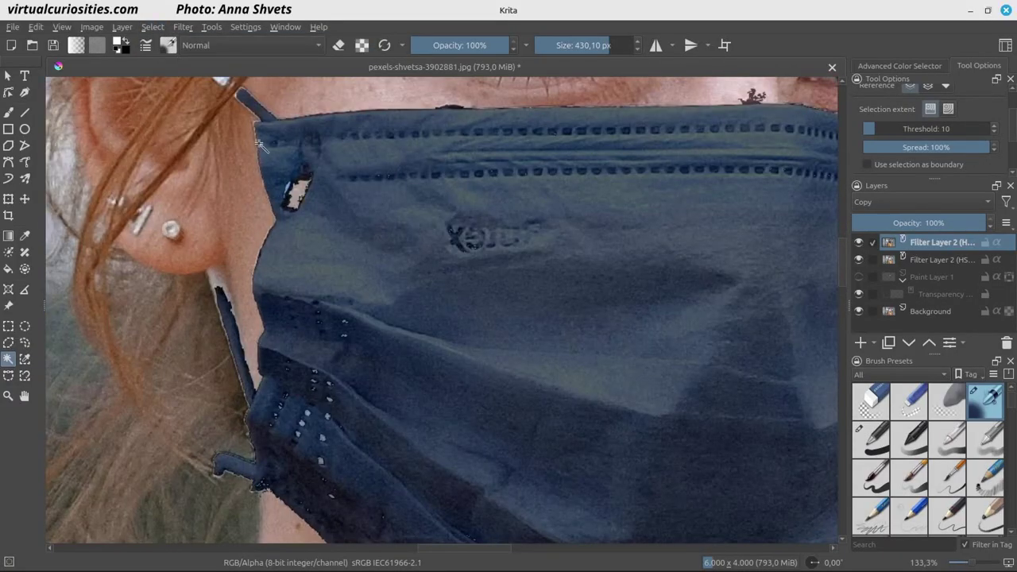
scroll(247, 370, "up", 3)
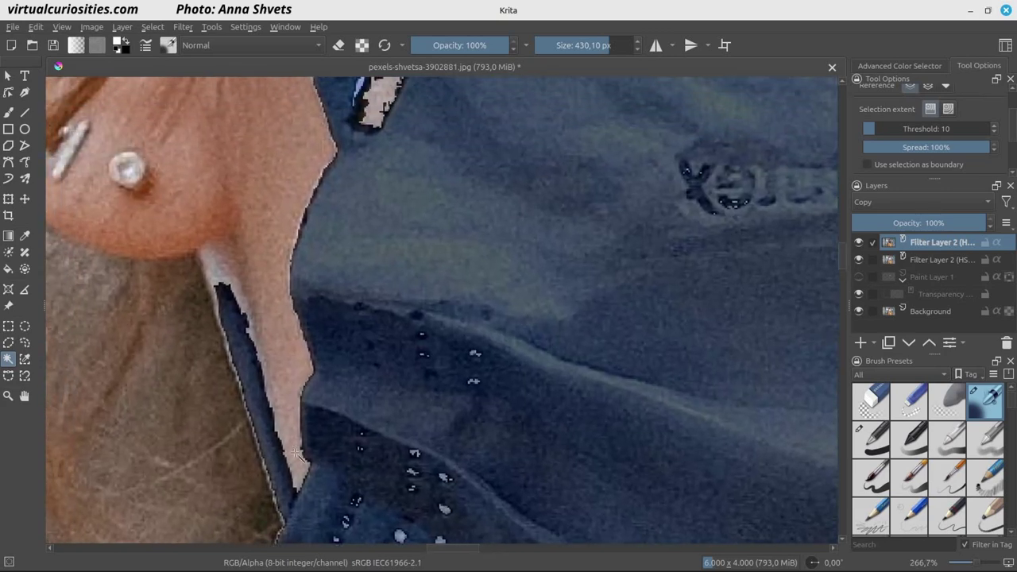
left_click_drag(295, 454, 334, 284)
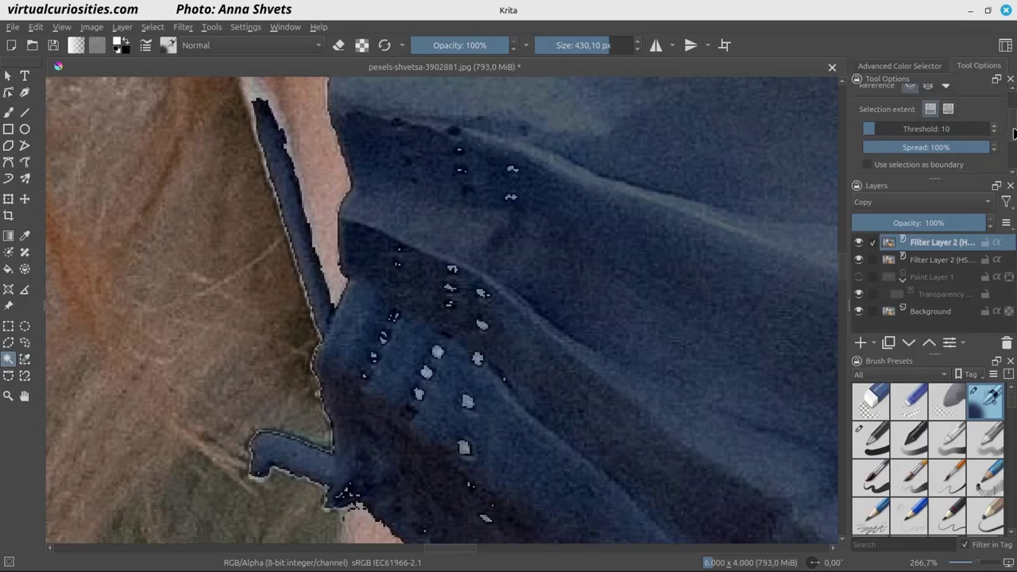
left_click_drag(1015, 133, 1015, 159)
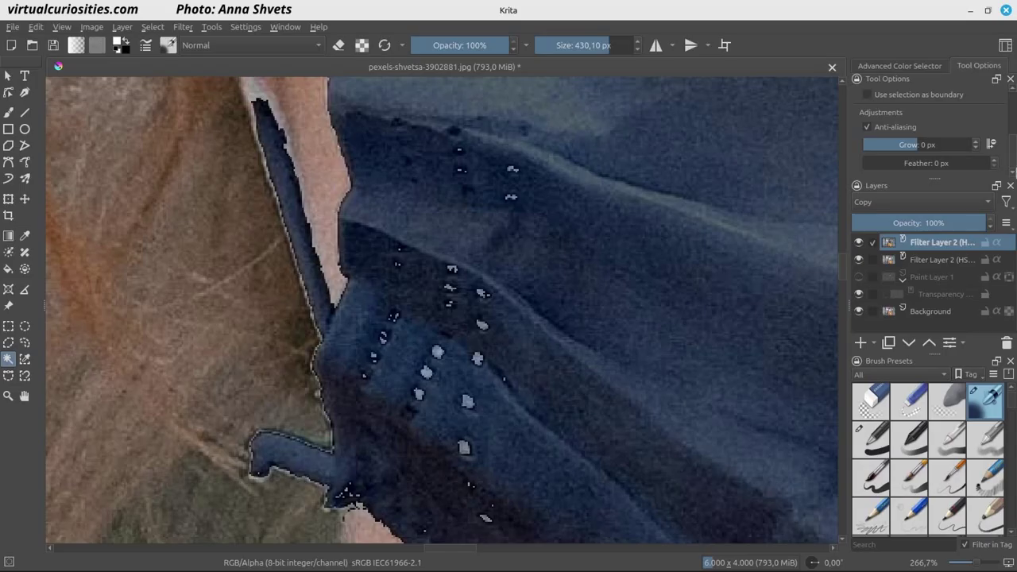
Set contiguous selection Grow and Feather to 1 px, then select the dark strap tip below the ear.
left_click(976, 141)
left_click(993, 159)
left_click(277, 452)
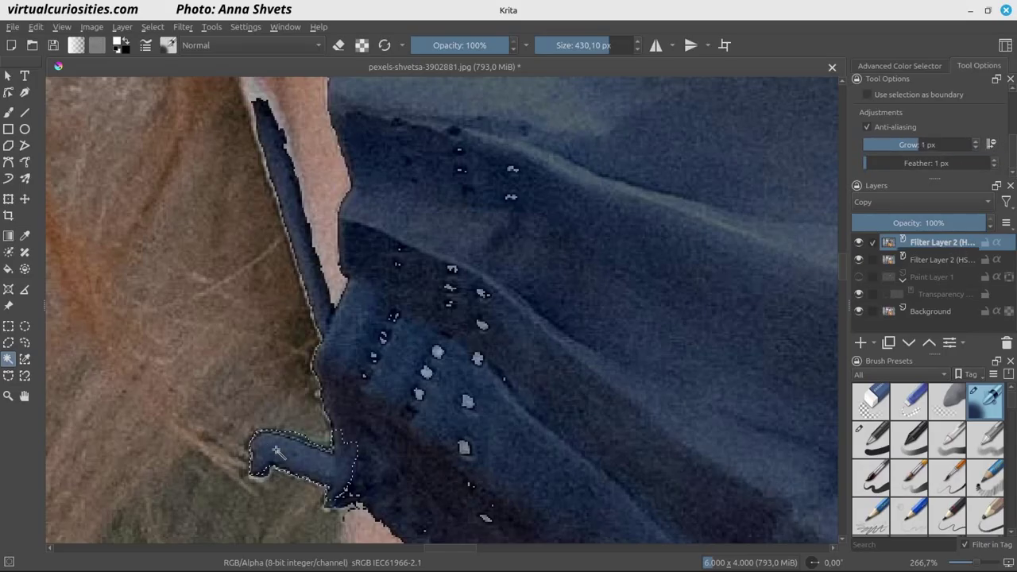
Give the Background layer a blue colour label and set the magic wand to reference blue-labelled layers.
right_click(922, 317)
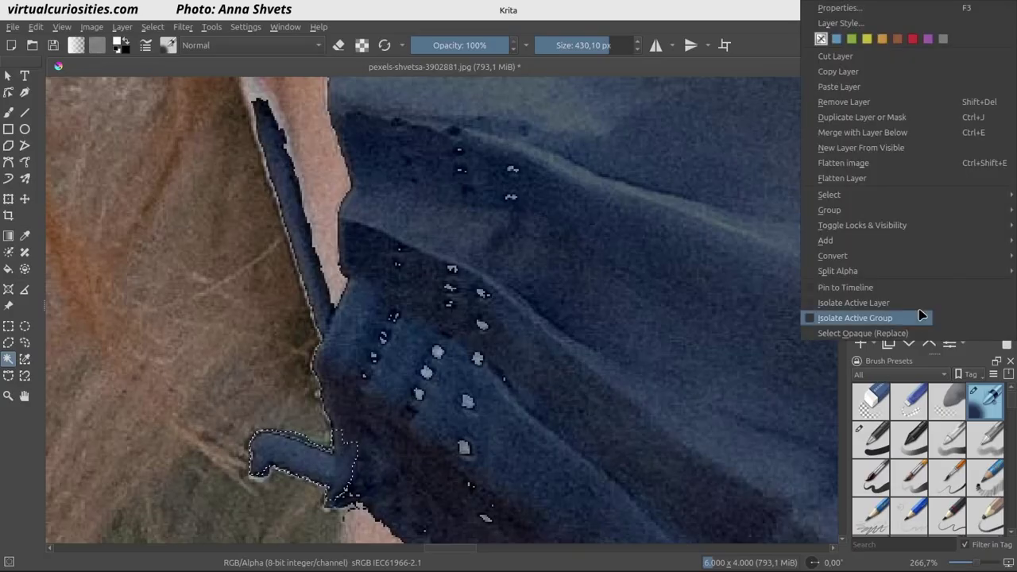
left_click(821, 39)
left_click(941, 242)
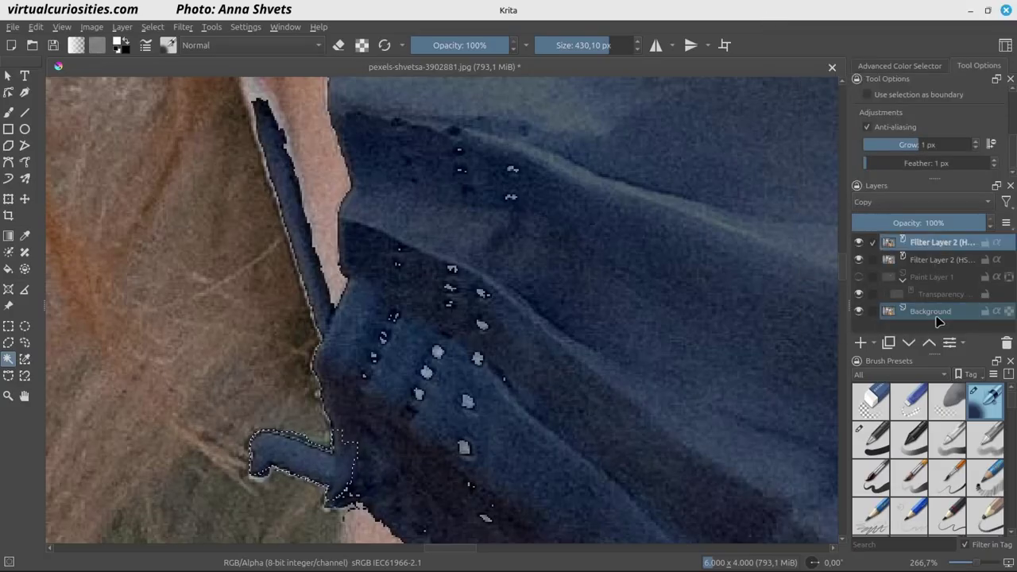
scroll(970, 131, "up", 3)
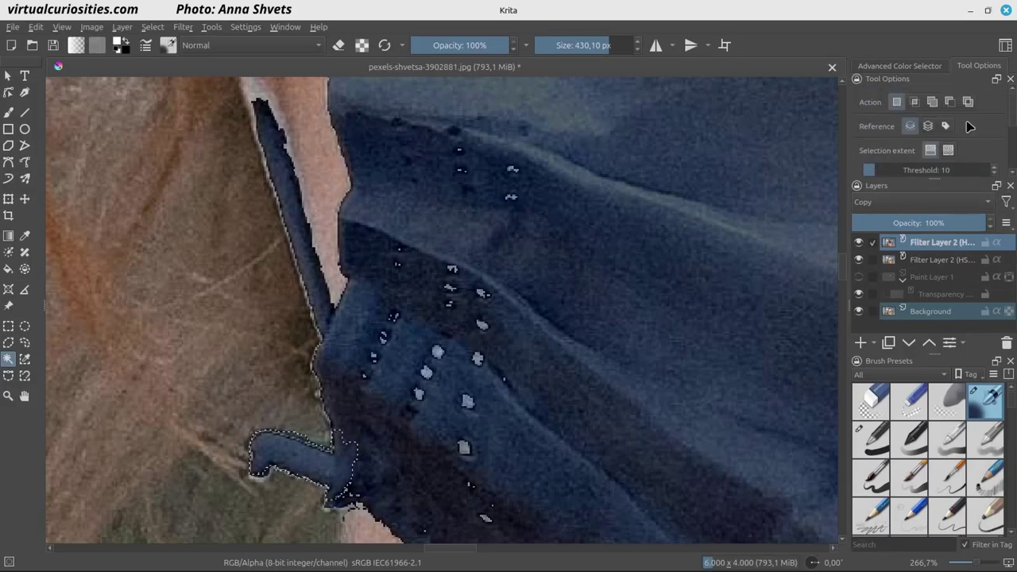
left_click(947, 127)
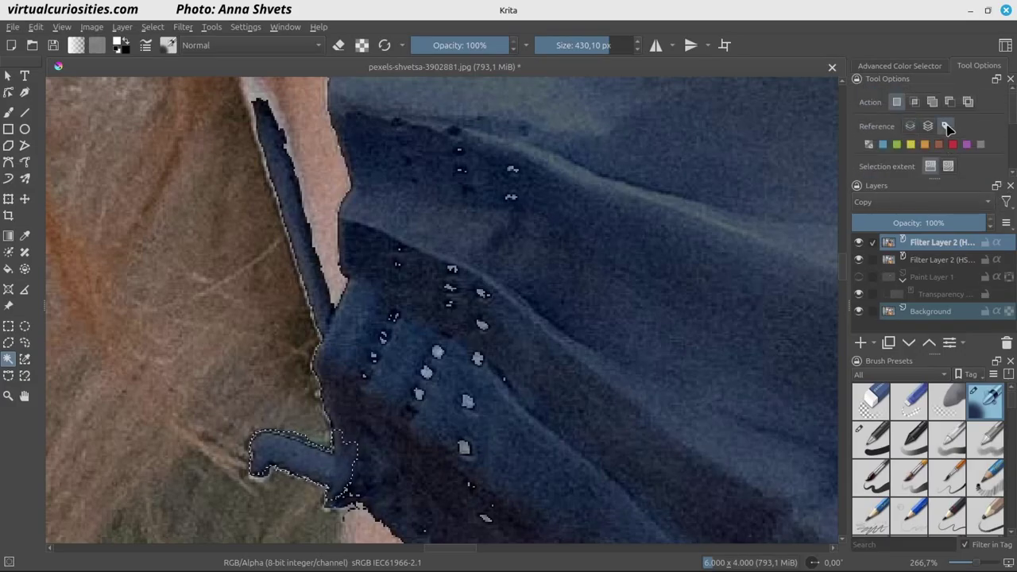
left_click(882, 147)
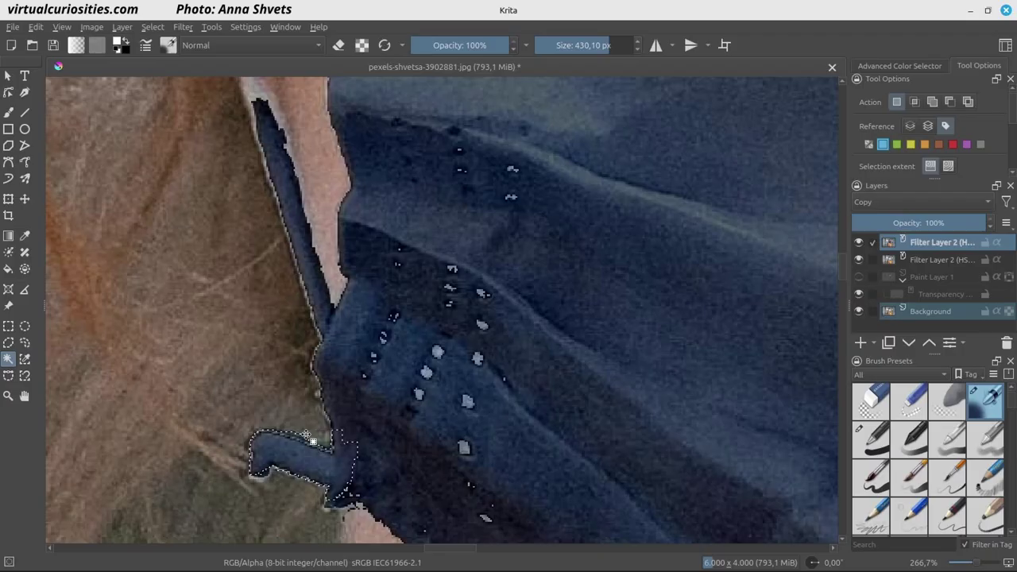
Select the dark strap below the ear plus the mask's left and lower edges.
left_click(326, 401)
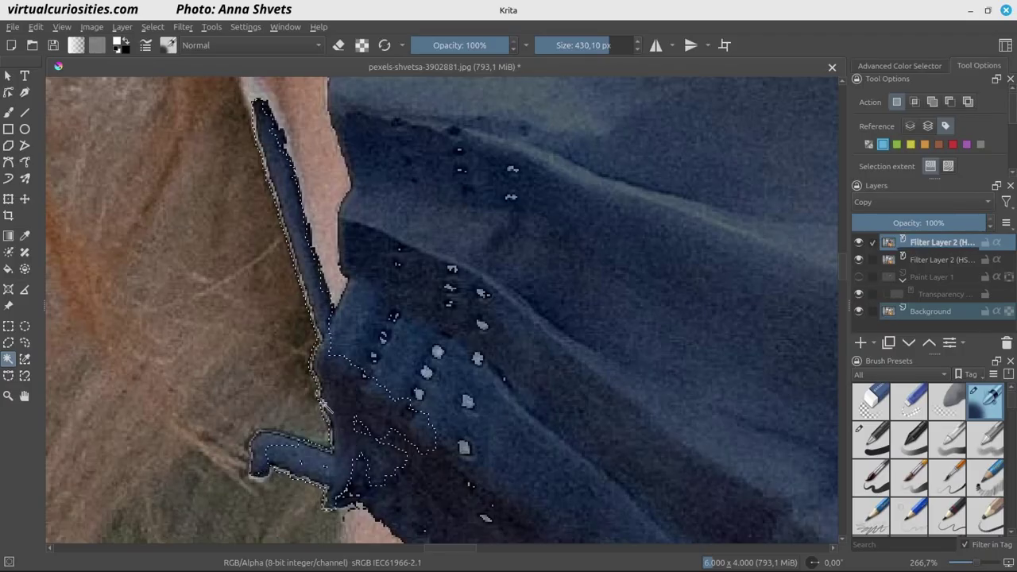
left_click(260, 462)
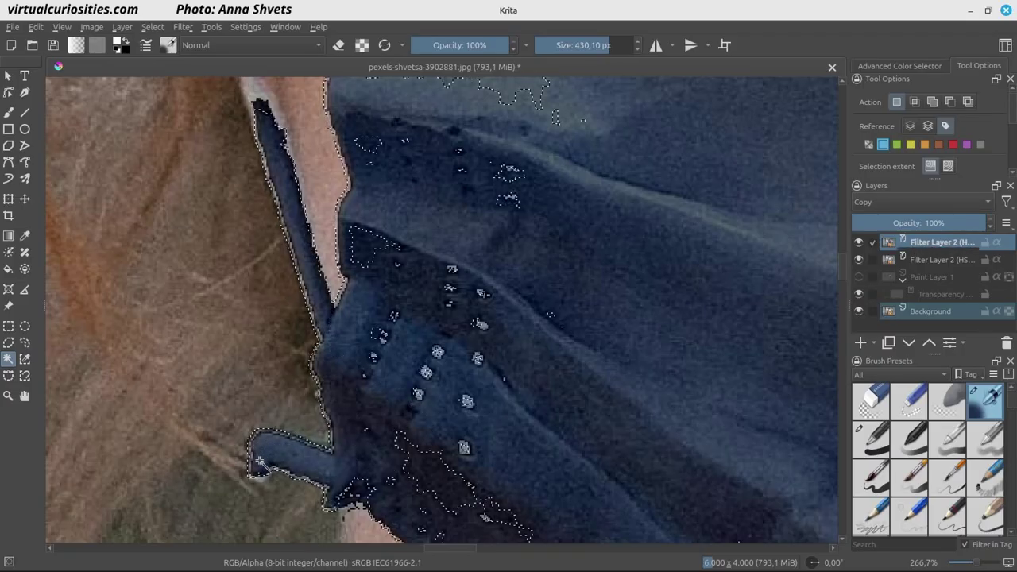
left_click(270, 450)
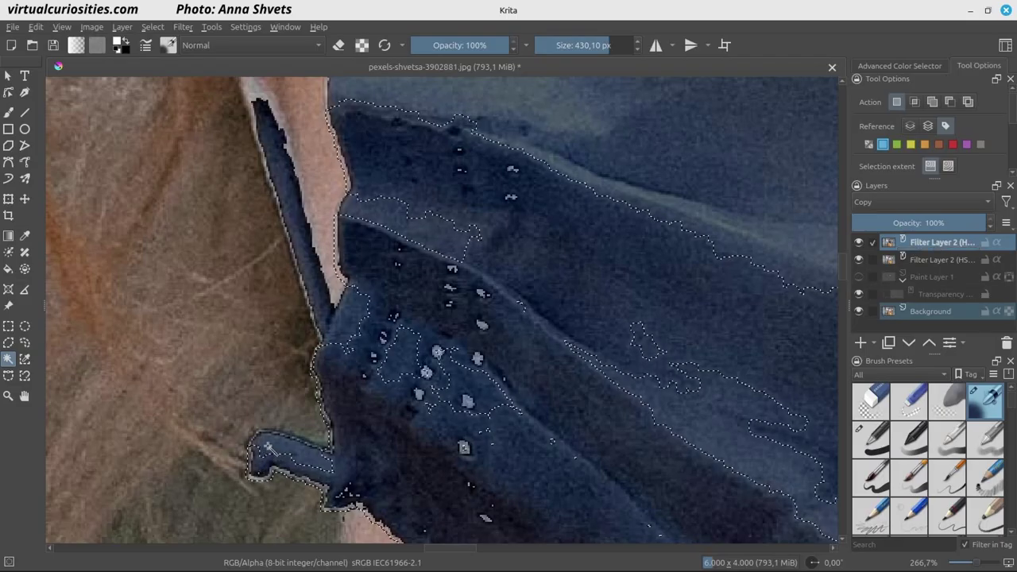
left_click(262, 461)
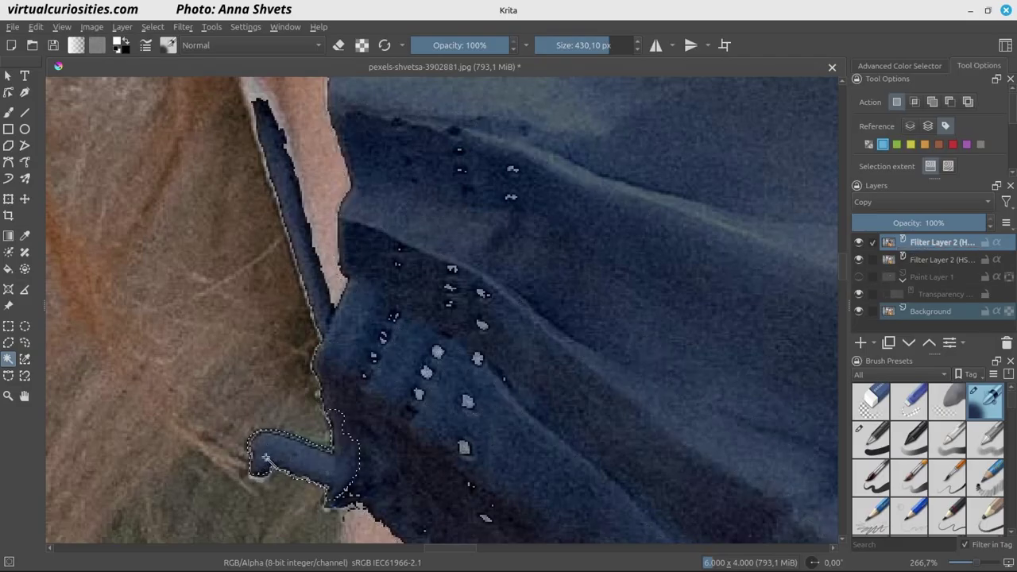
left_click(326, 366)
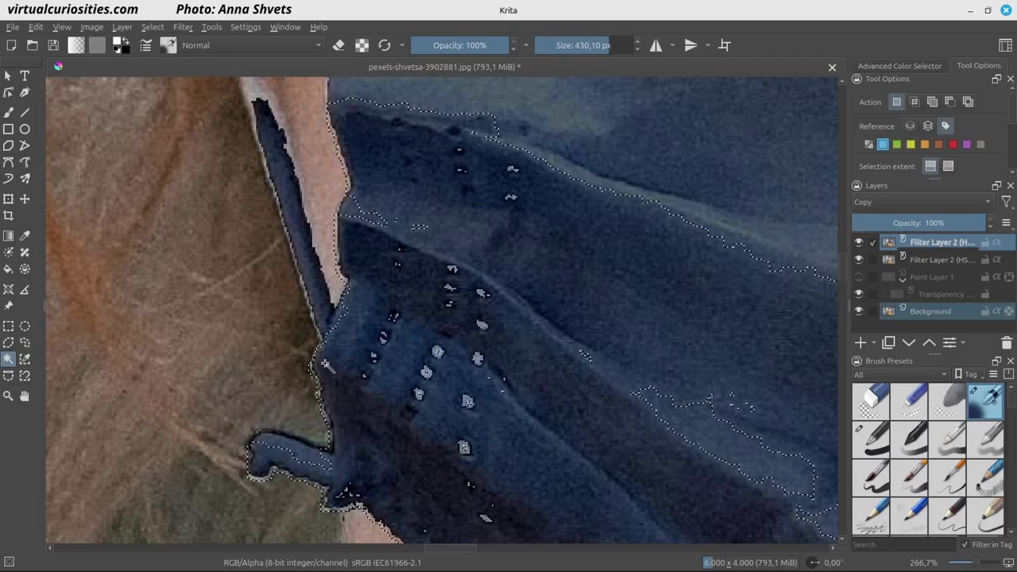
left_click(314, 298)
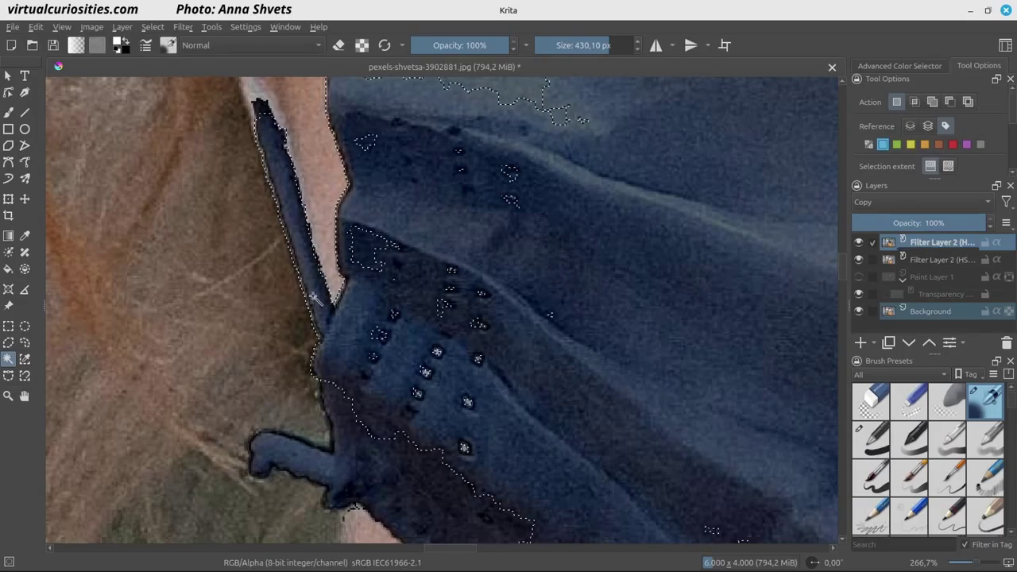
Set the Fill tool to reference blue-labelled layers and fill the light gaps along the mask edge.
left_click(6, 272)
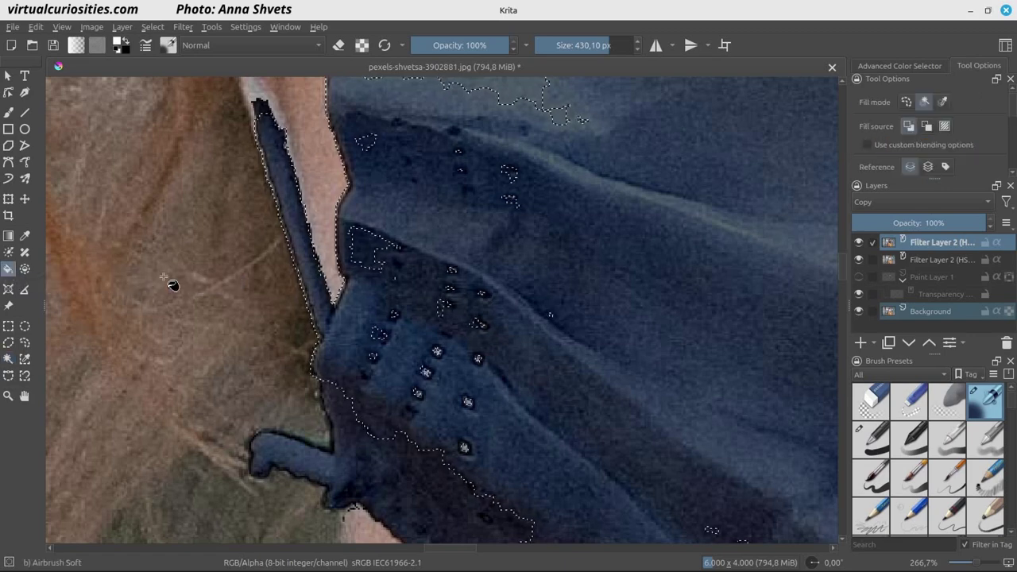
left_click(946, 167)
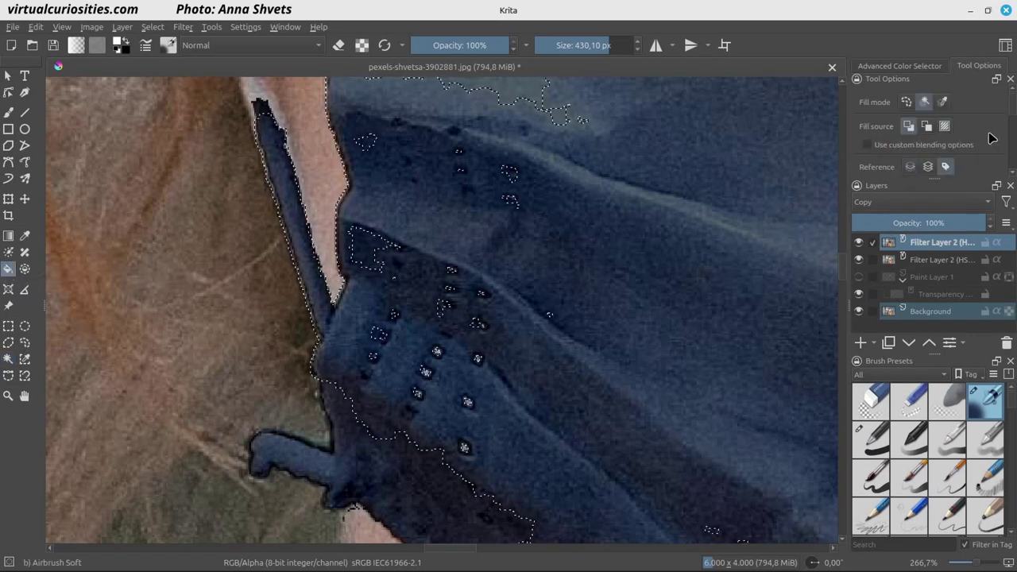
scroll(992, 138, "down", 1)
left_click(883, 147)
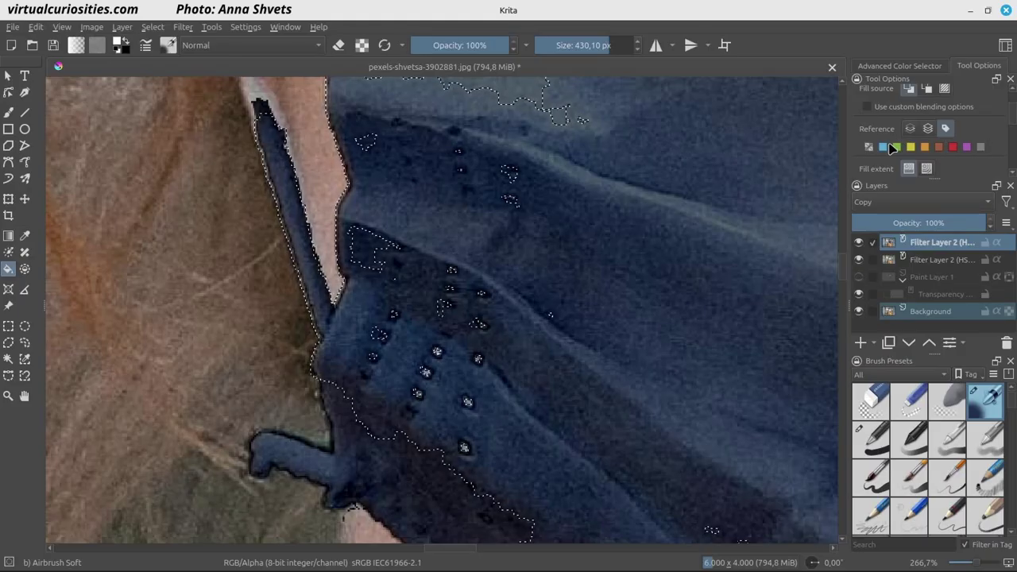
mouse_move(328, 236)
left_mouse_down()
mouse_move(287, 174)
mouse_move(284, 113)
left_mouse_up()
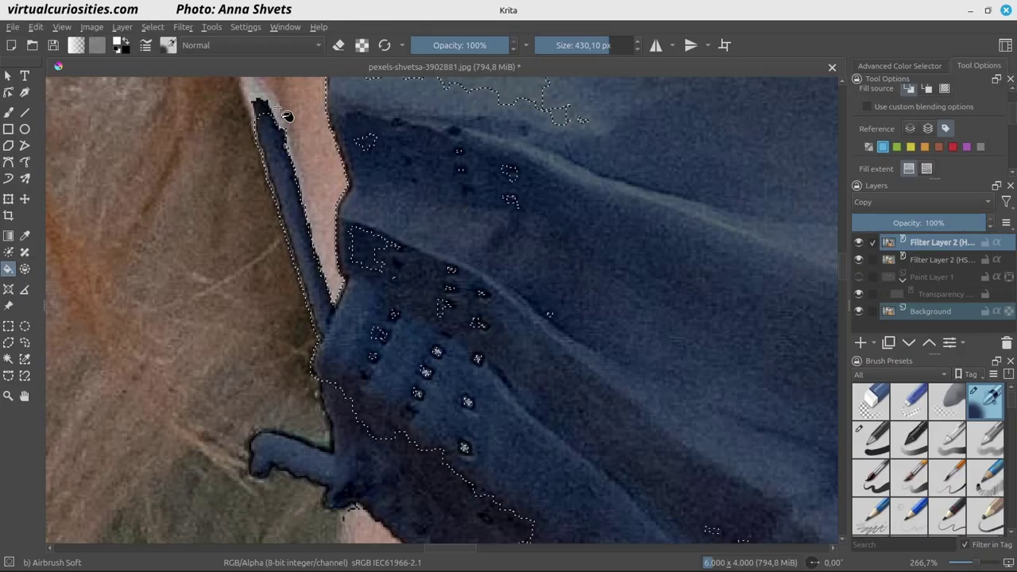
Deselect and bucket-fill the remaining light gaps near the mask's top edge.
left_click(153, 26)
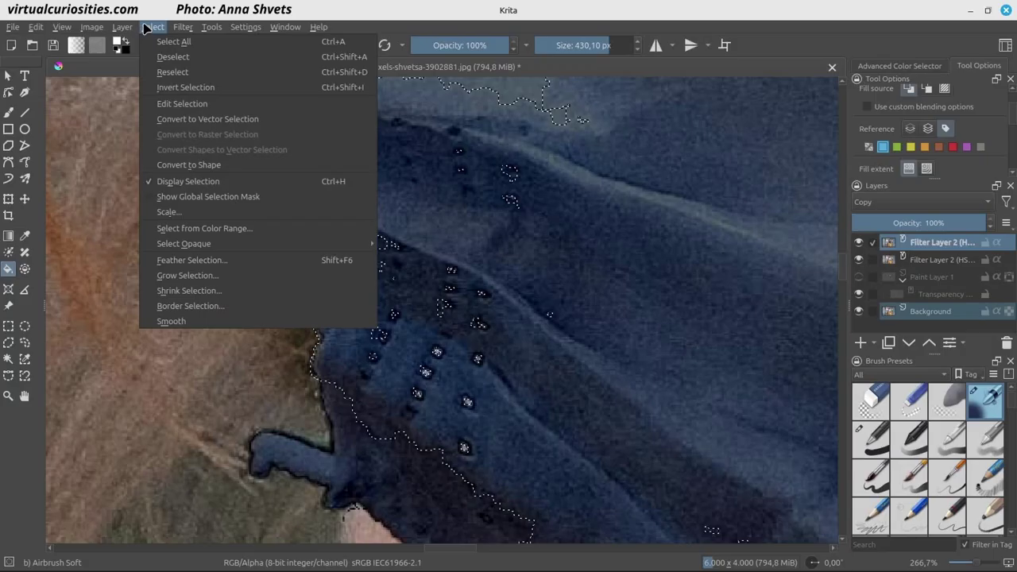
left_click(175, 61)
left_click(287, 137)
left_click(256, 102)
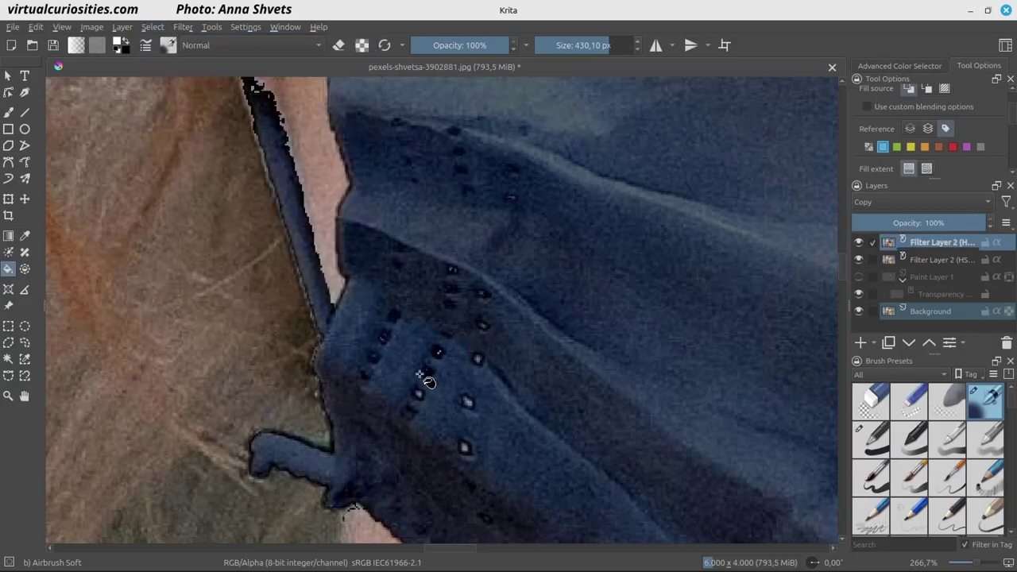
scroll(364, 362, "down", 2)
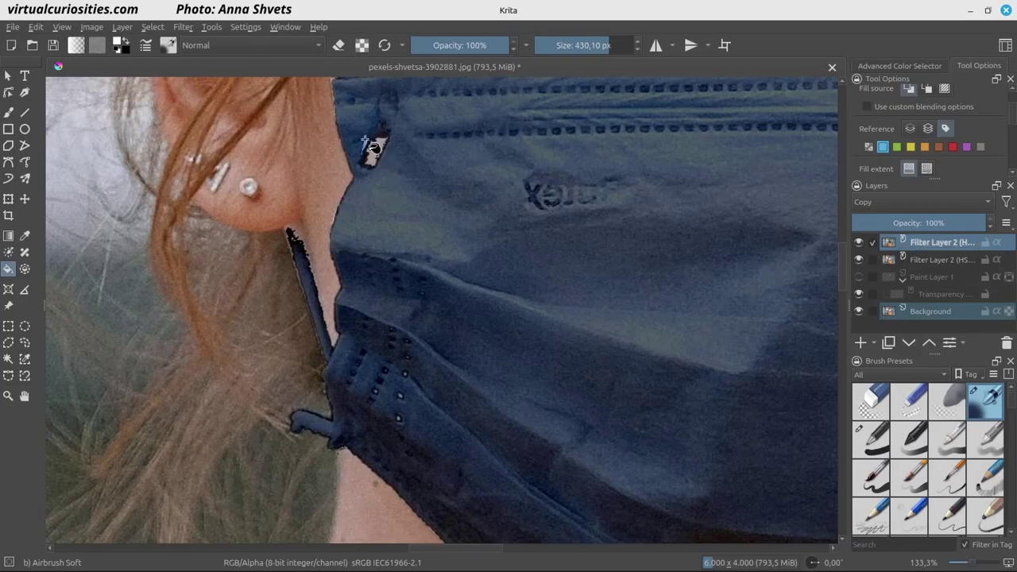
scroll(382, 238, "up", 3)
scroll(390, 268, "down", 4)
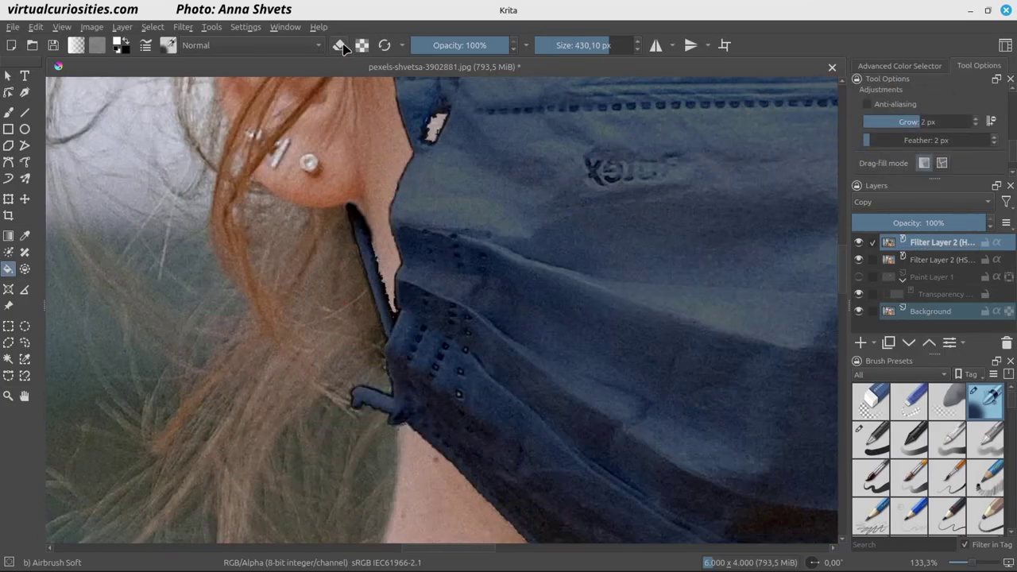
Erase the stray dark strip beside the ear, then return to normal painting.
left_click(342, 45)
left_click(383, 244)
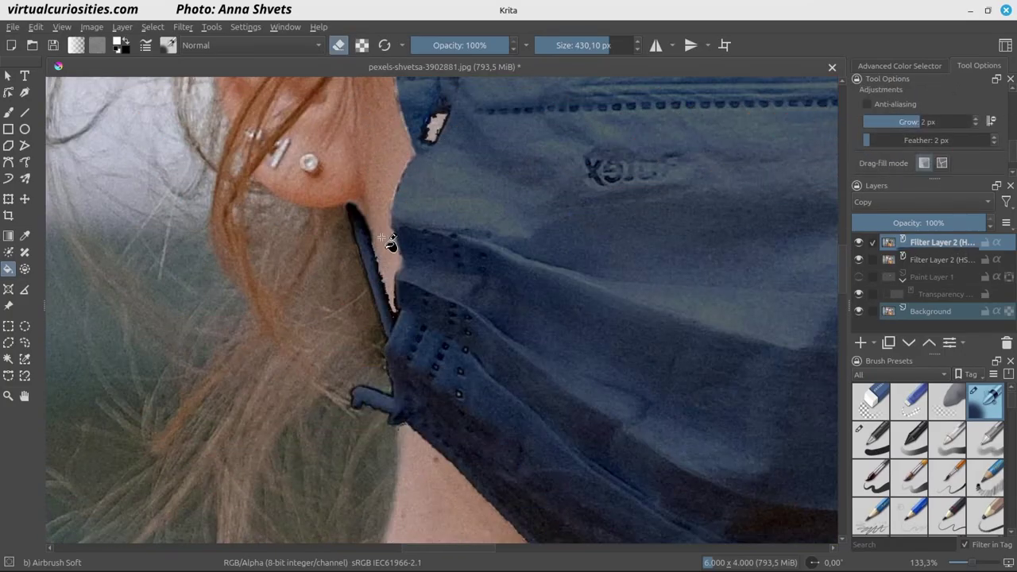
left_click(388, 266)
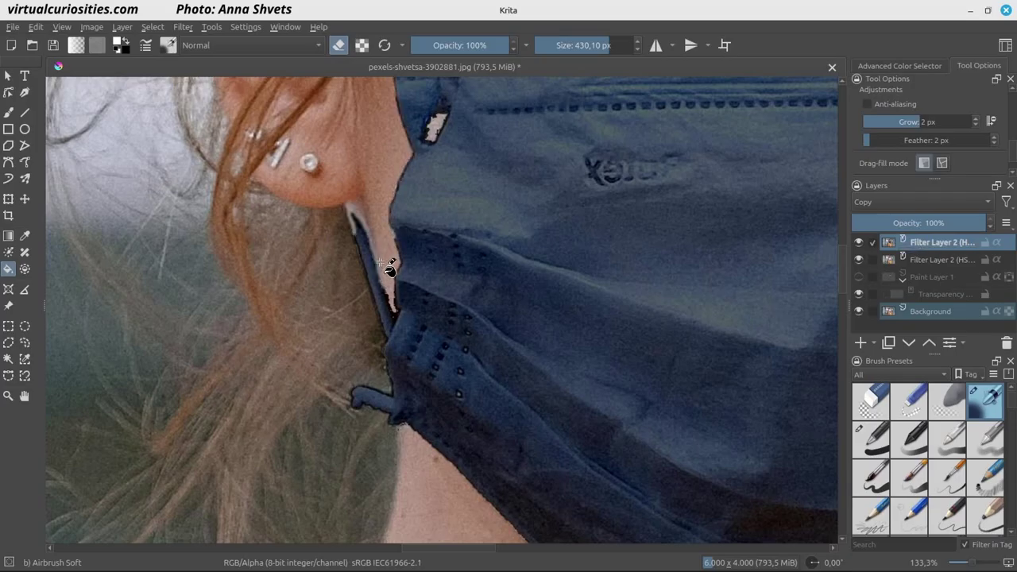
left_click_drag(389, 269, 396, 305)
key("e")
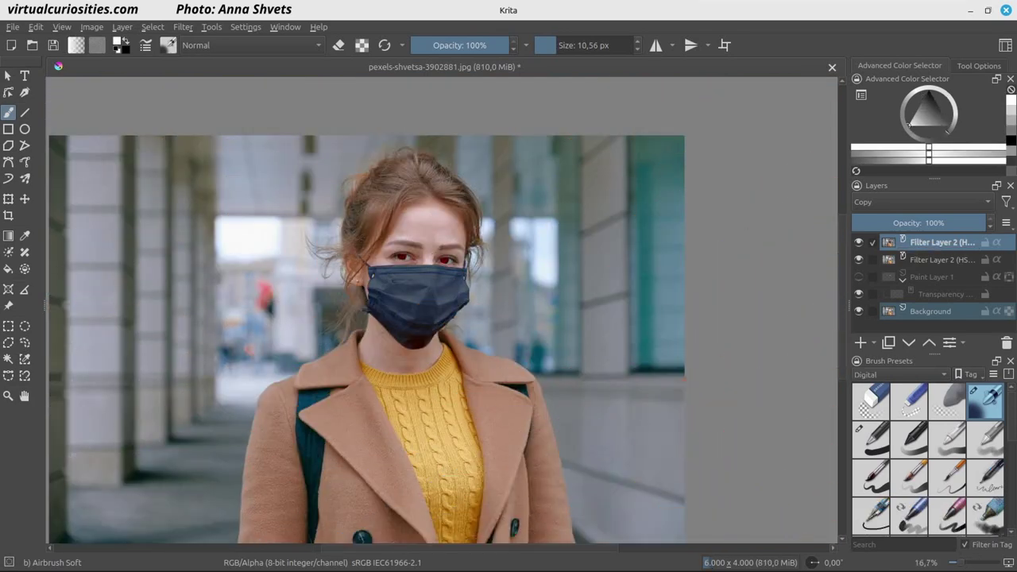
Add a Color Adjustment curves filter layer.
left_click(875, 342)
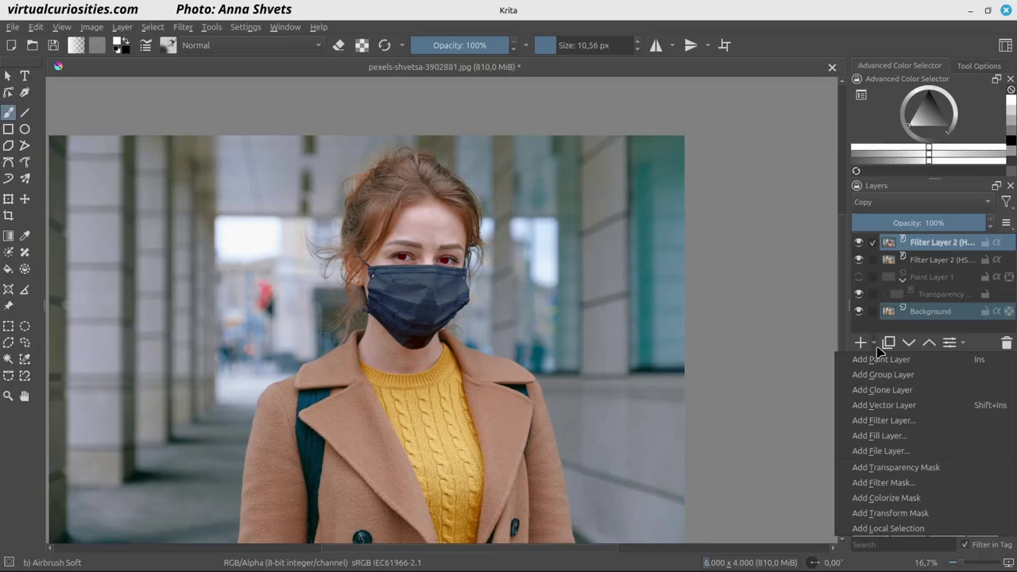
left_click(883, 420)
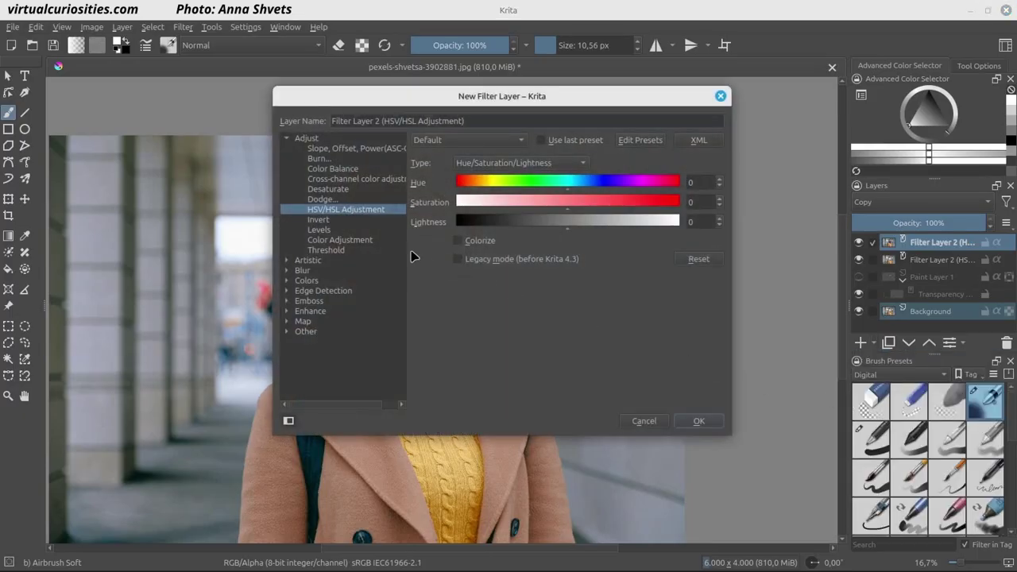
left_click(377, 242)
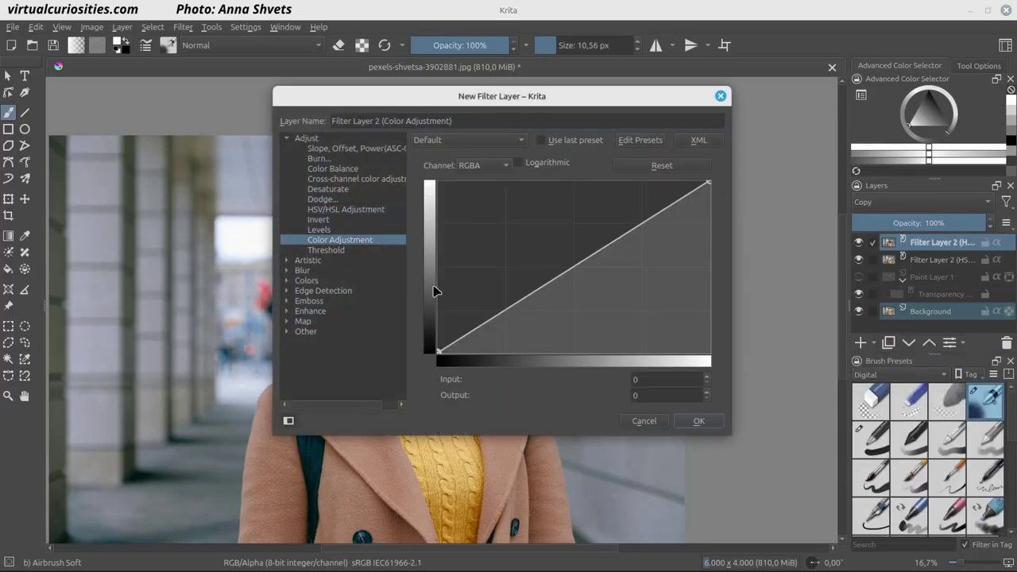
left_click(706, 423)
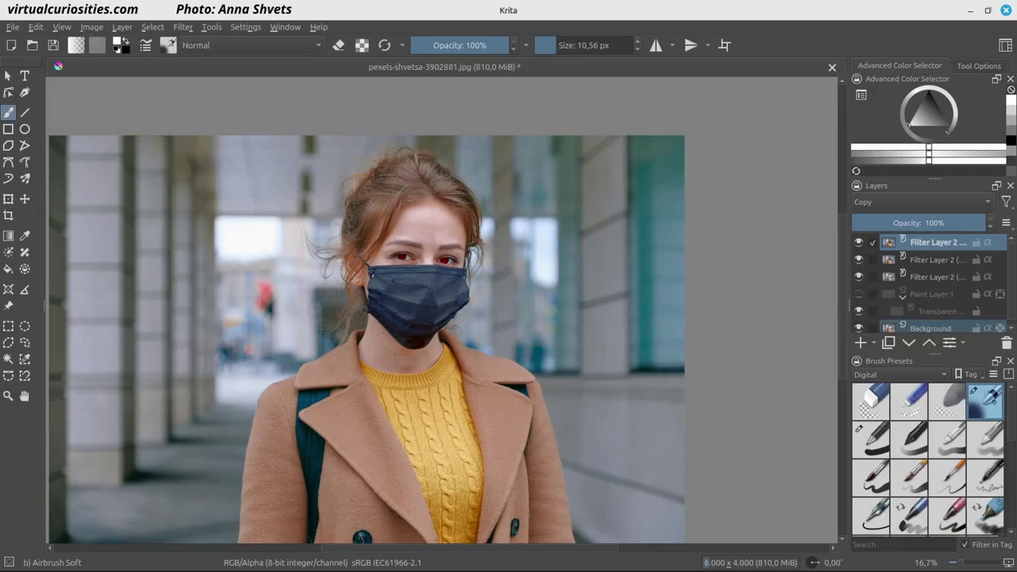
Bend the curve down so 159 maps to 94, darkening the whole photo.
right_click(914, 245)
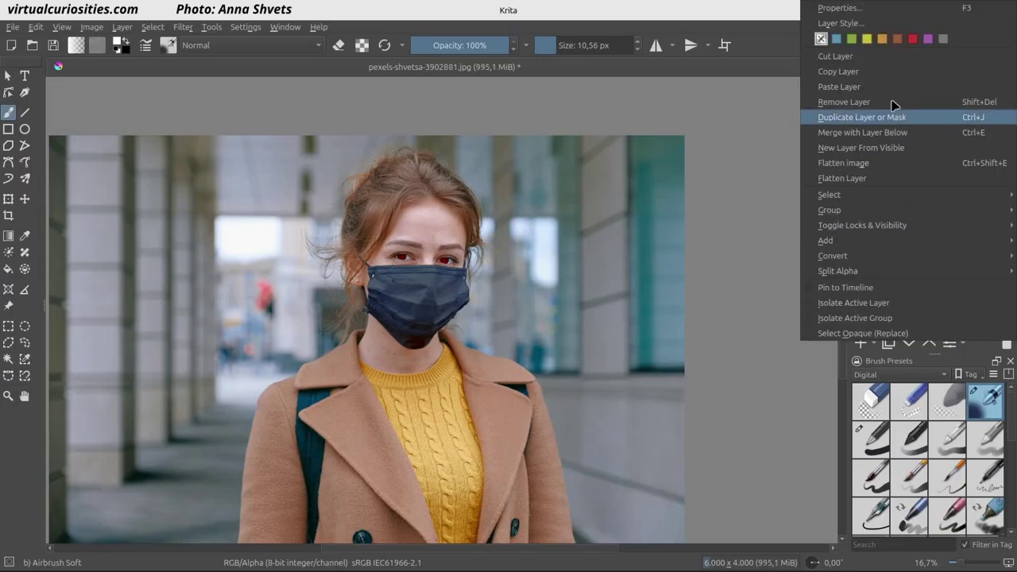
left_click(863, 10)
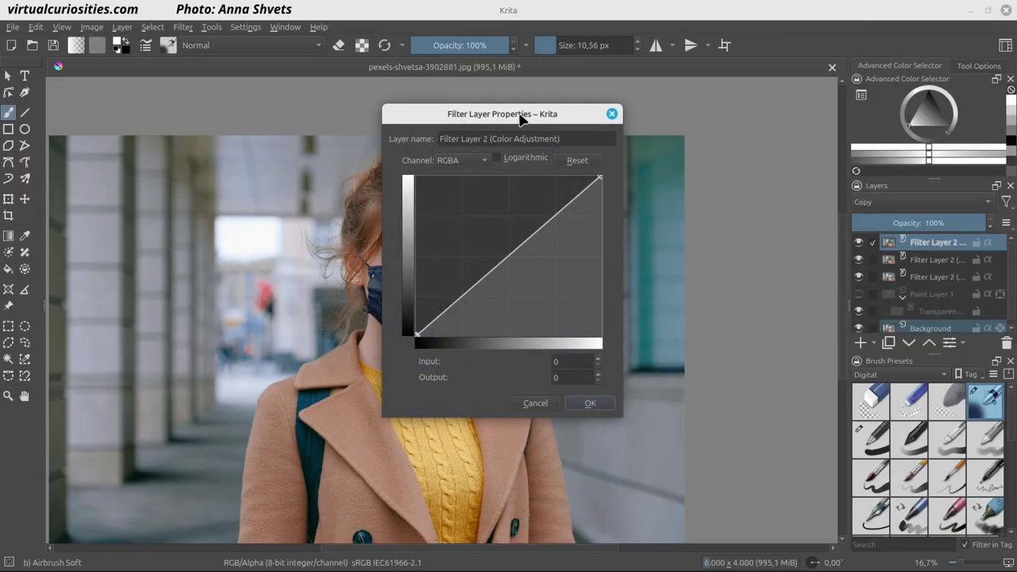
left_click_drag(522, 118, 682, 123)
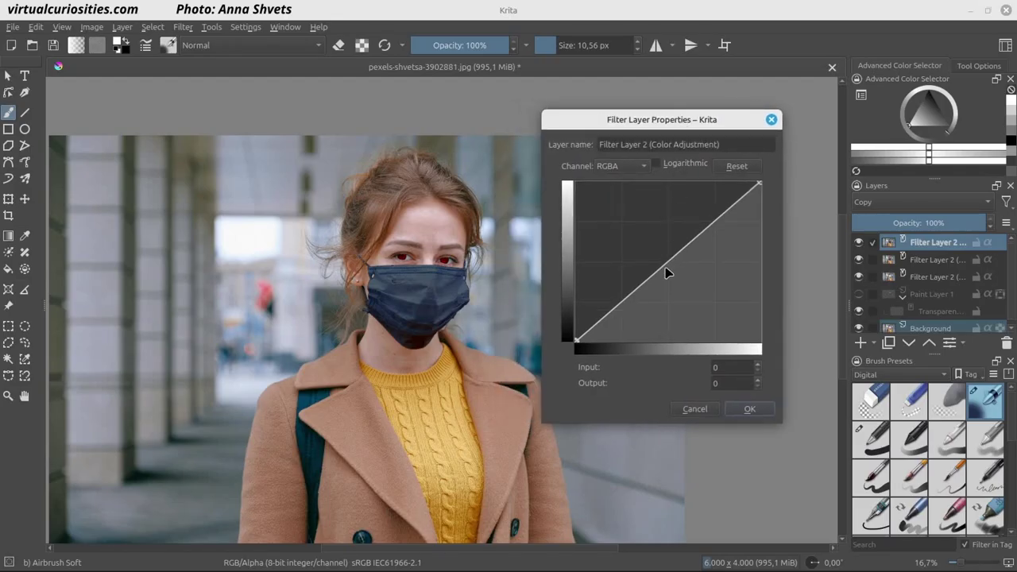
left_click_drag(666, 273, 691, 282)
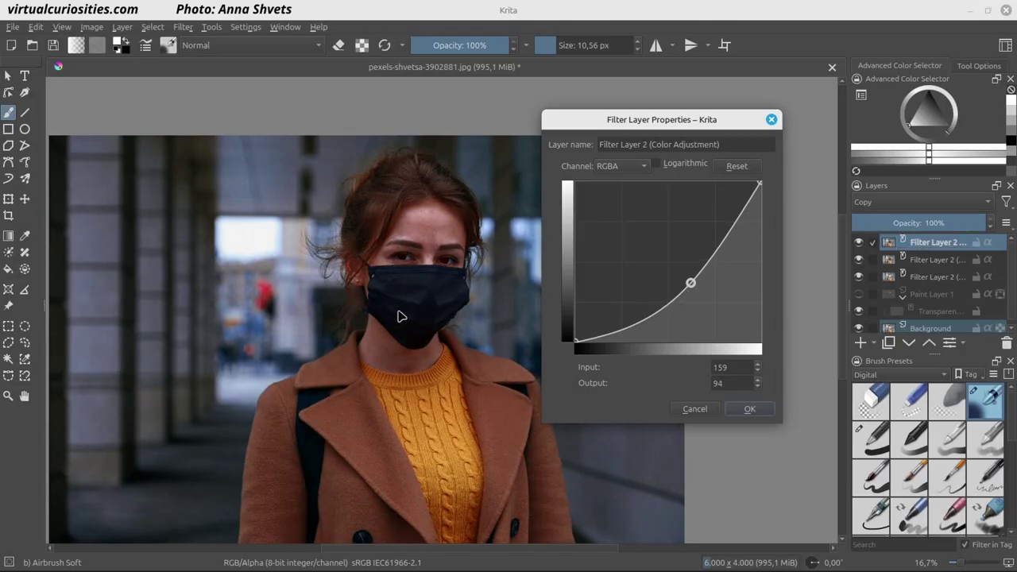
left_click(743, 410)
left_click(936, 260)
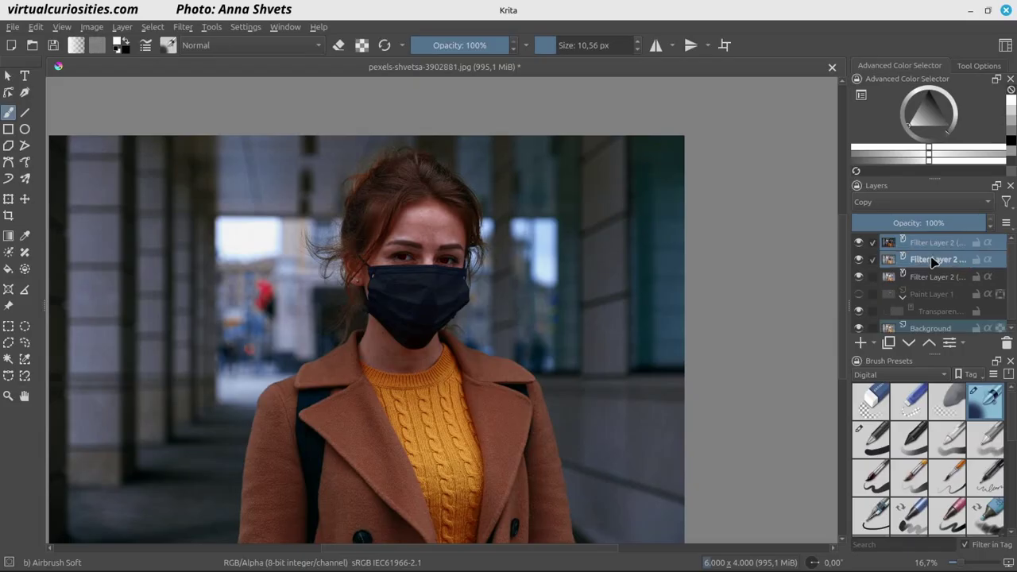
Quick Group the two filter layers into Group 2.
right_click(936, 262)
mouse_move(871, 440)
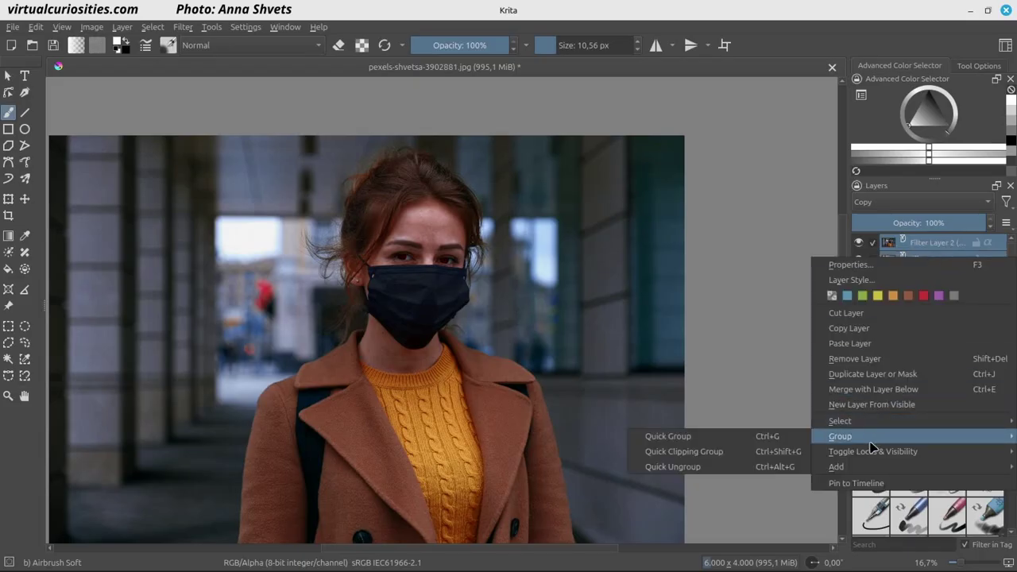
left_click(792, 440)
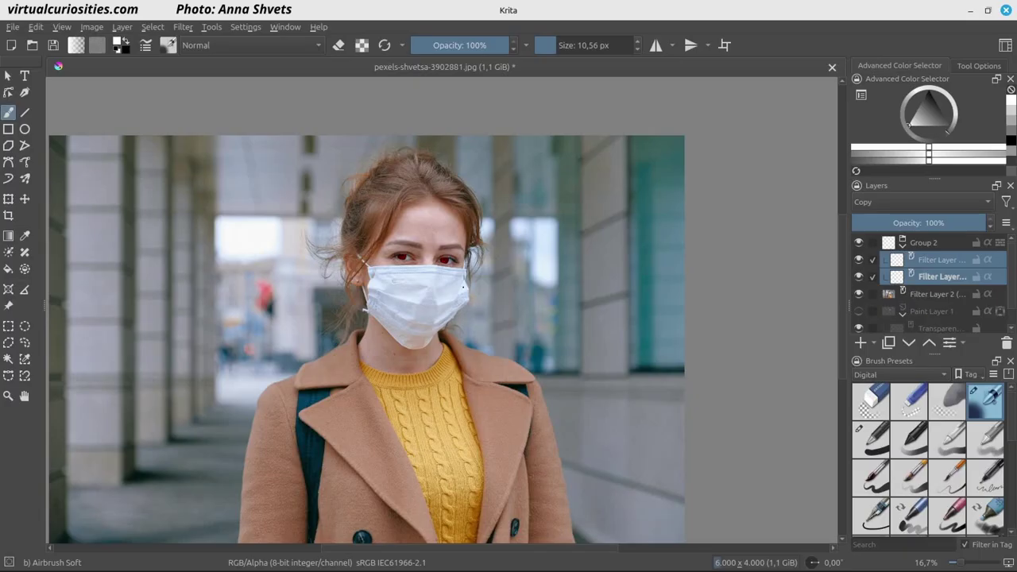
Clone the Background layer and move Clone Layer 3 into Group 2 beneath the filters.
left_click(937, 277)
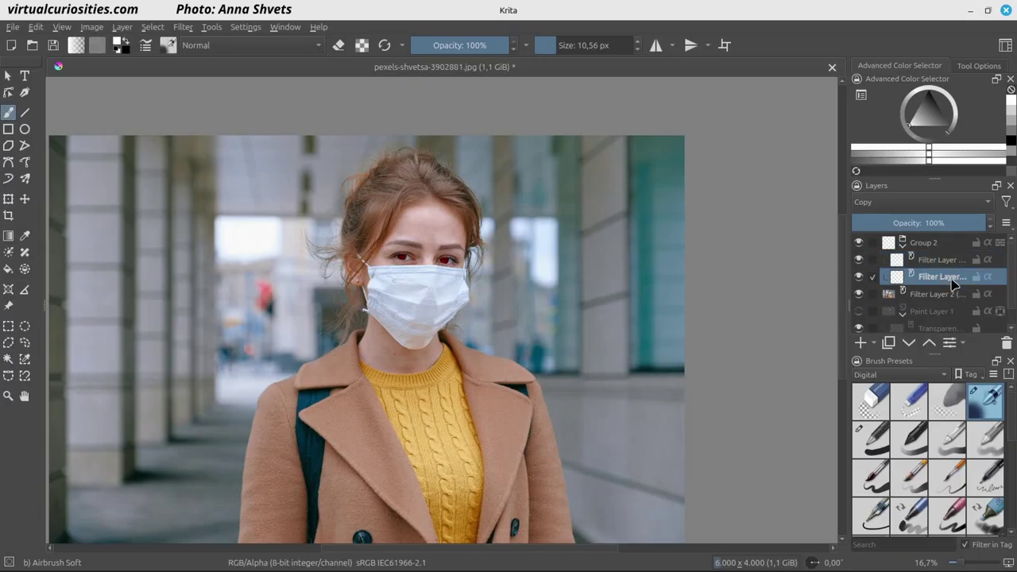
mouse_move(937, 285)
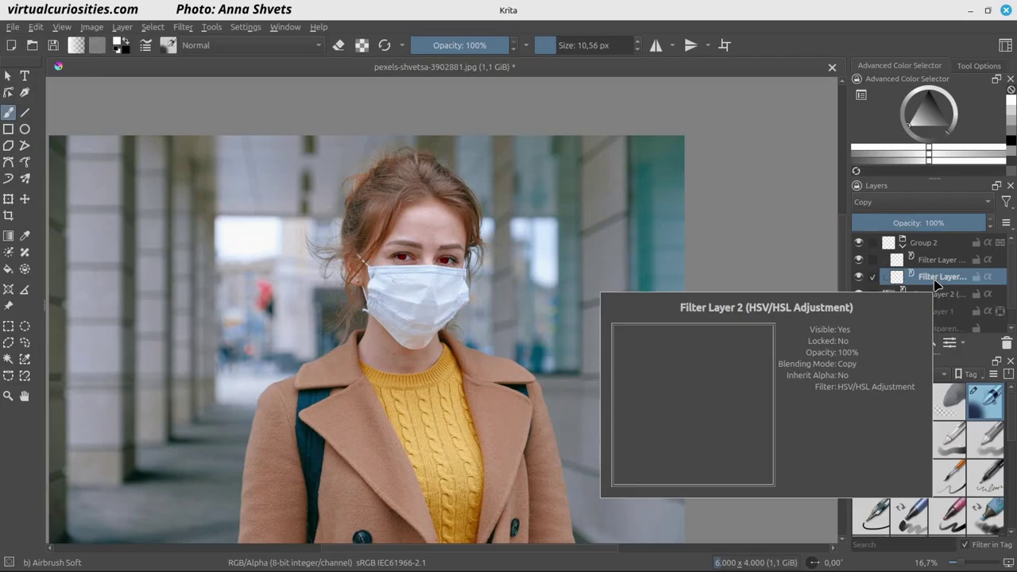
scroll(972, 288, "down", 1)
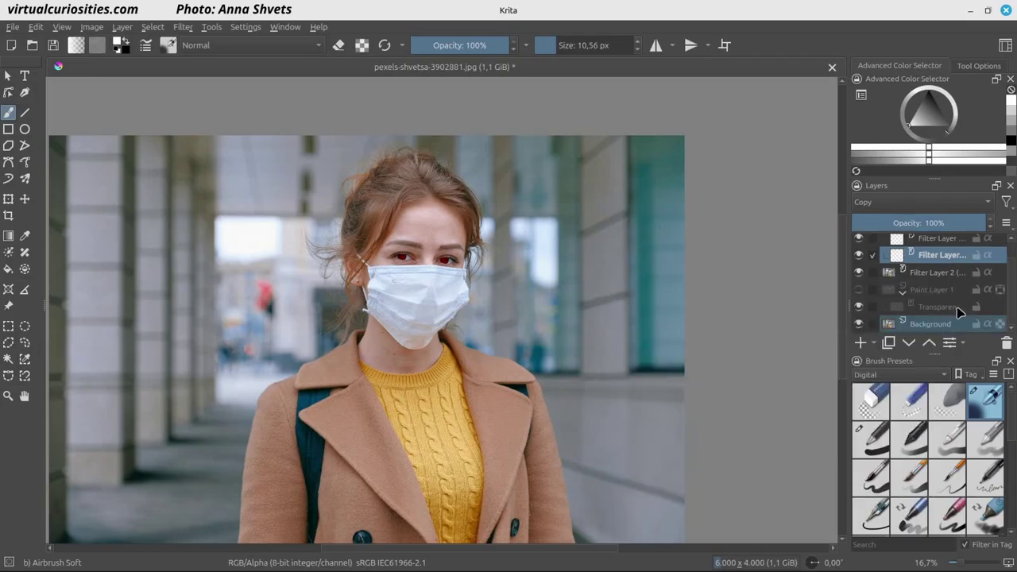
left_click(927, 326)
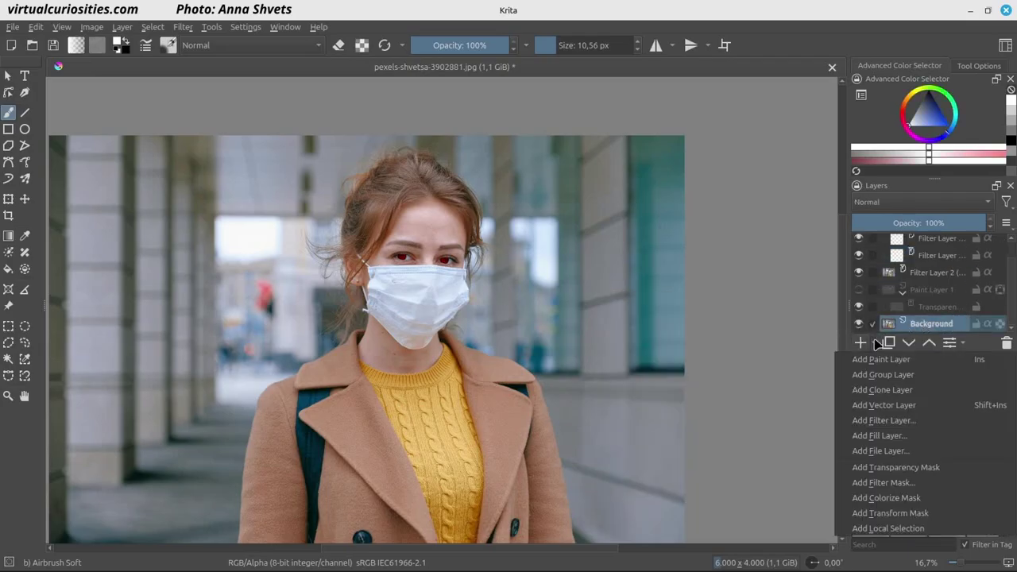
left_click(894, 392)
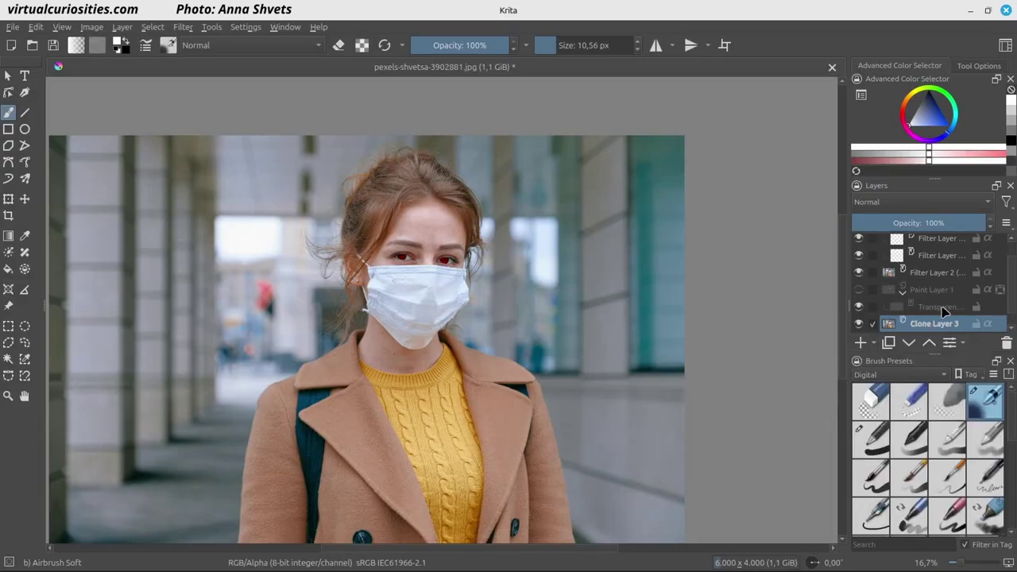
left_click_drag(924, 312, 960, 253)
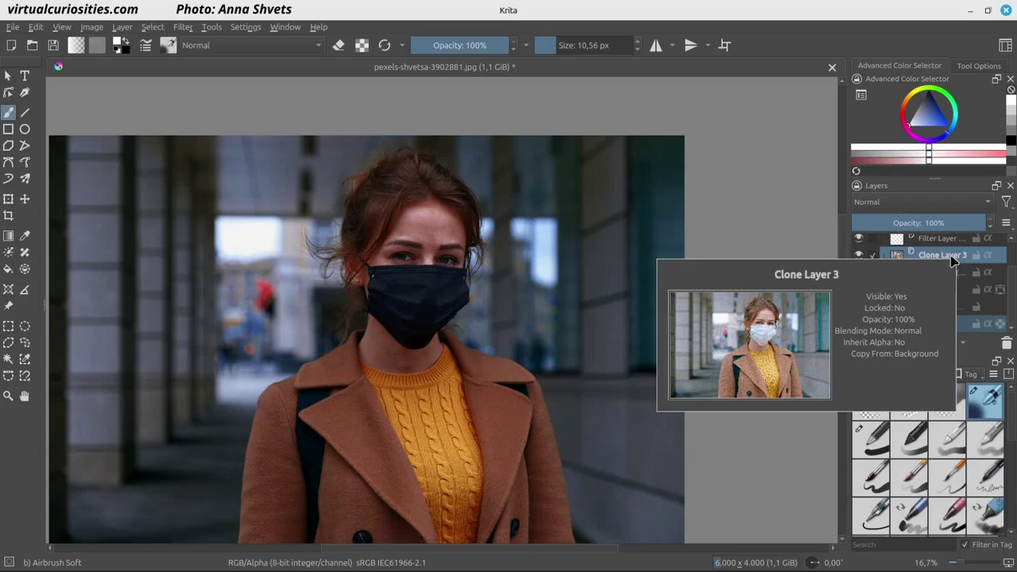
scroll(952, 263, "up", 1)
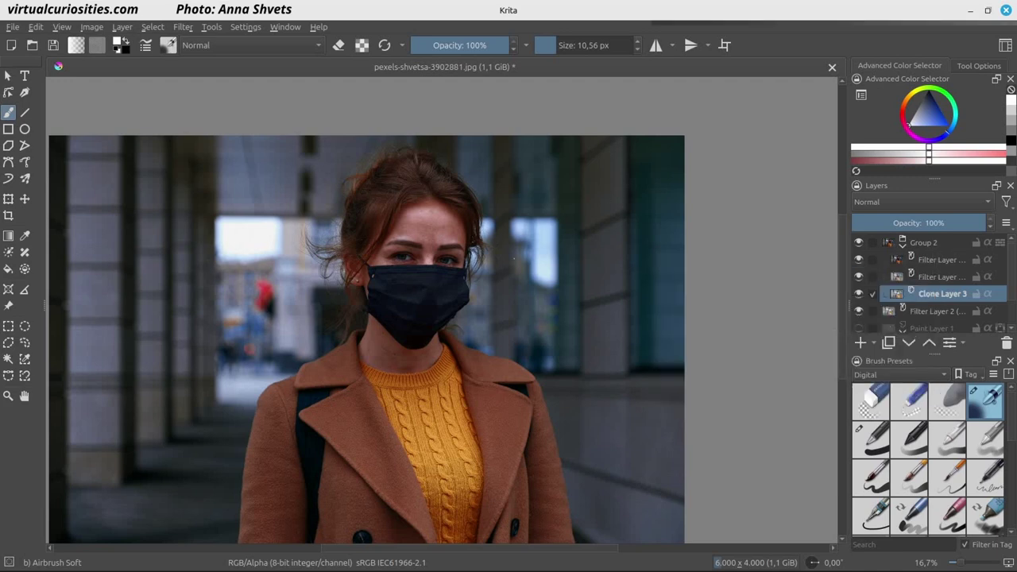
Split Clone Layer 3's alpha into a transparency mask and place it at Group 2's top.
left_click(859, 242)
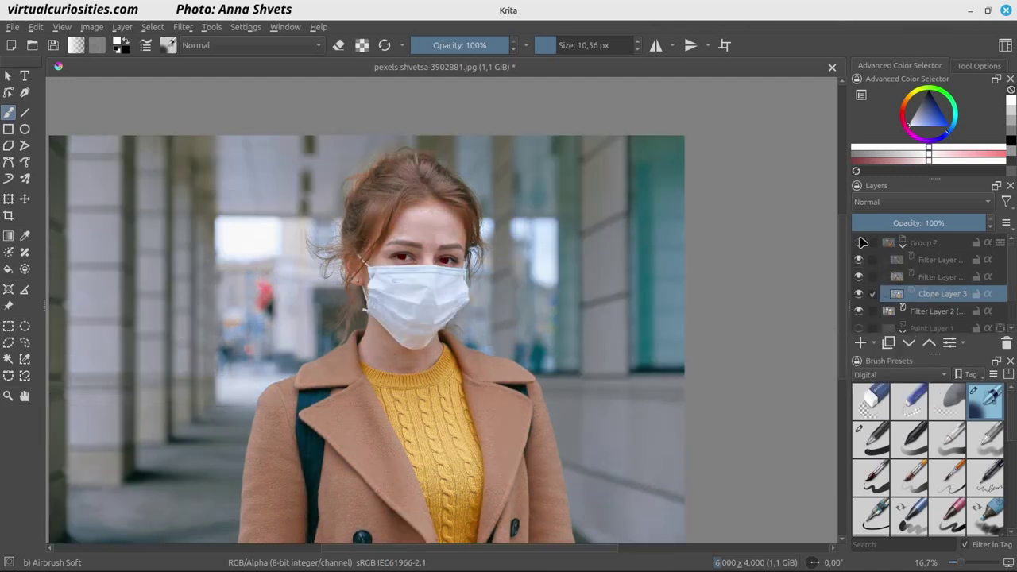
left_click(859, 242)
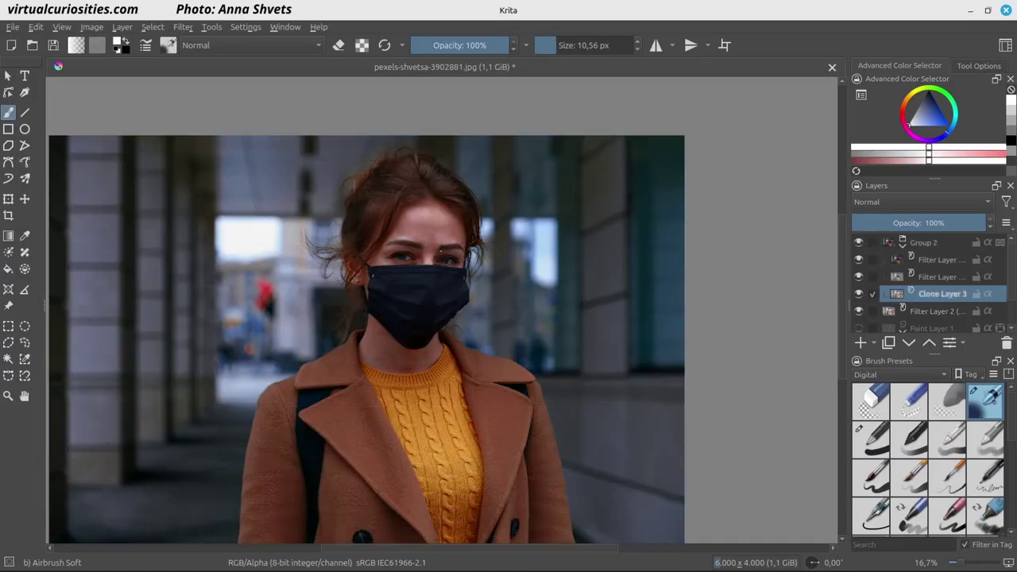
left_click(935, 278)
right_click(932, 280)
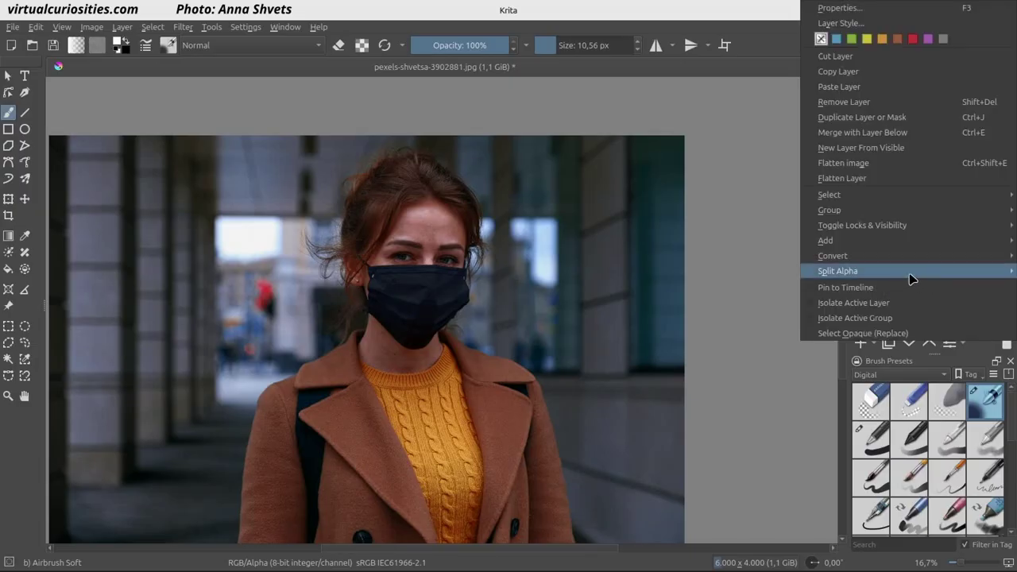
mouse_move(911, 276)
left_click(761, 279)
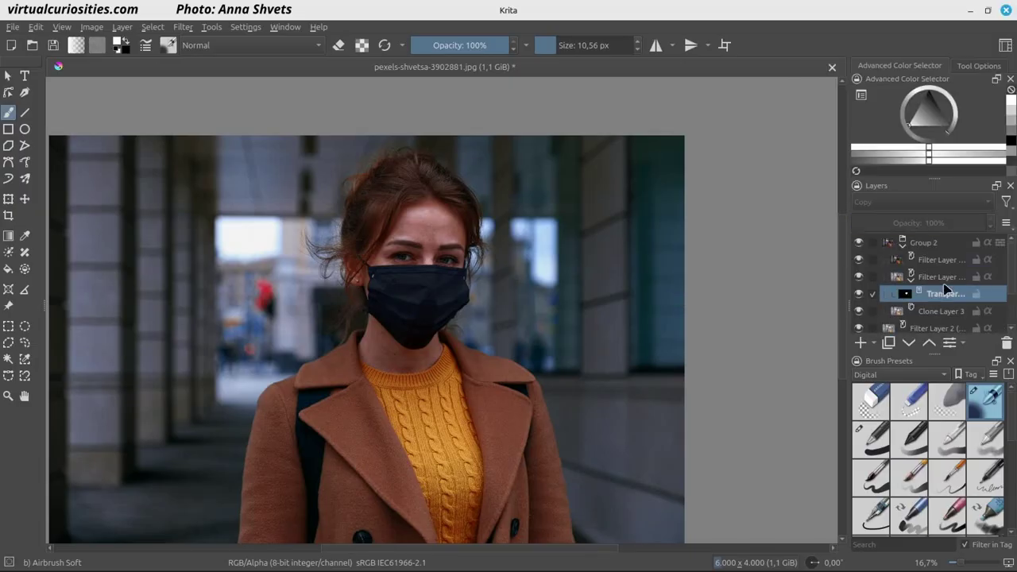
mouse_move(946, 296)
left_click_drag(946, 295, 959, 244)
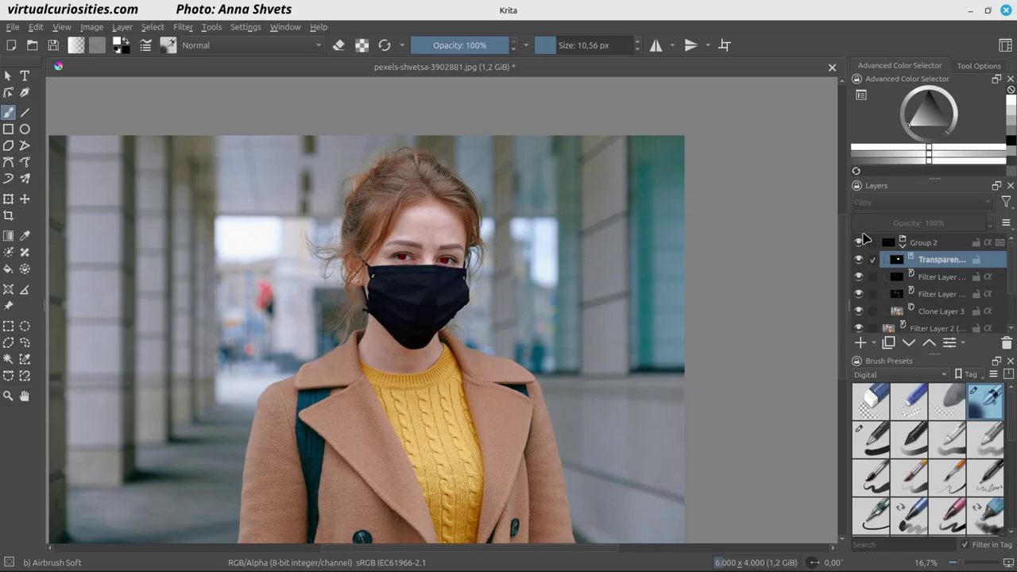
Reshape the curves filter into an S-curve through points 81→23 and 200→120.
right_click(944, 278)
left_click(881, 14)
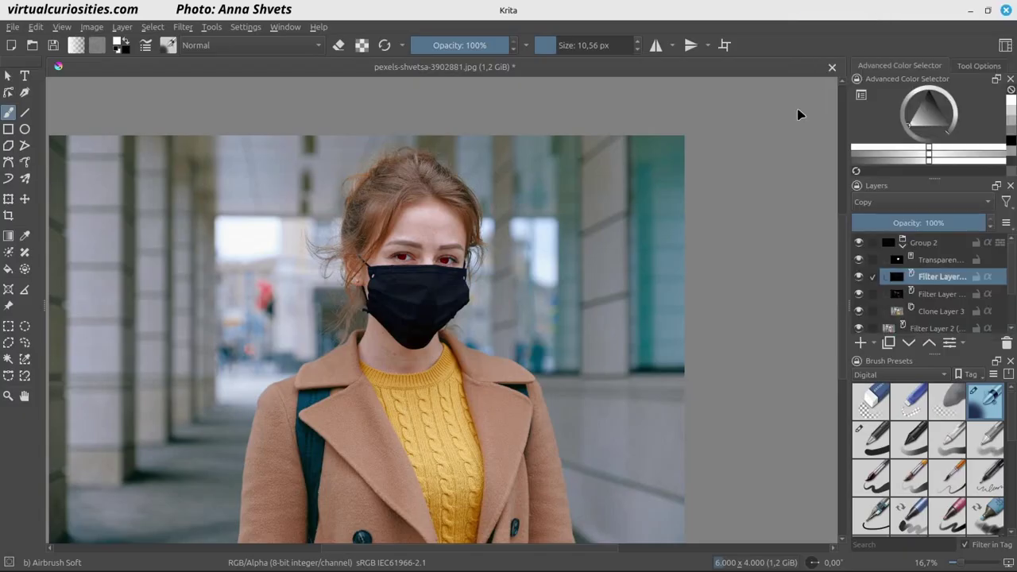
left_click_drag(517, 121, 651, 132)
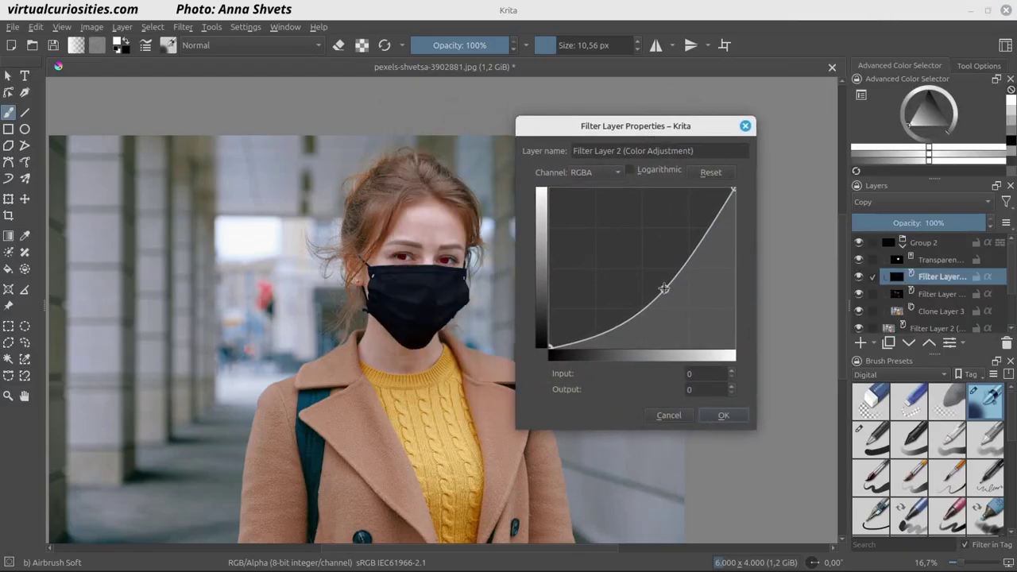
left_click_drag(665, 289, 696, 258)
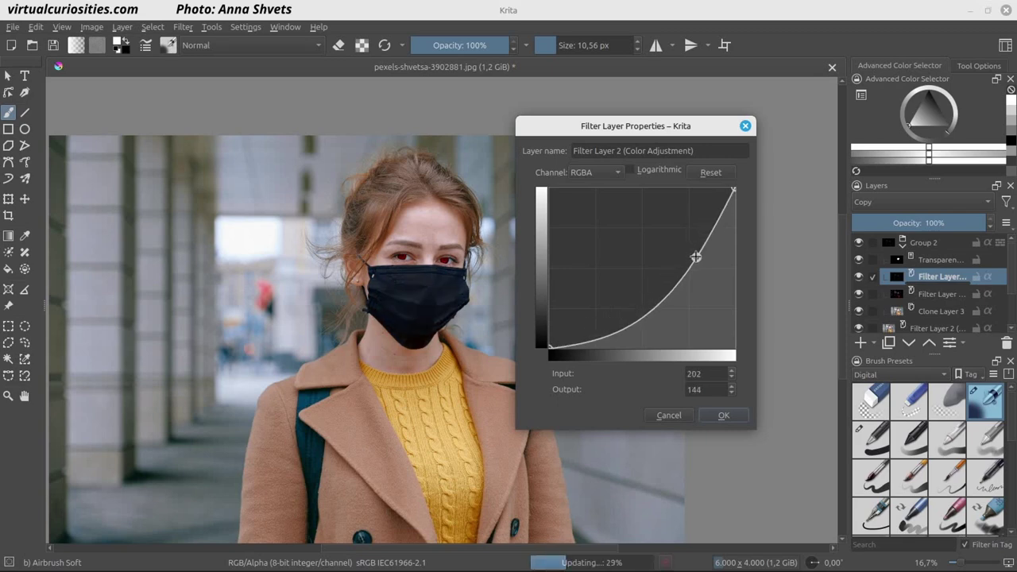
left_click_drag(652, 312, 616, 319)
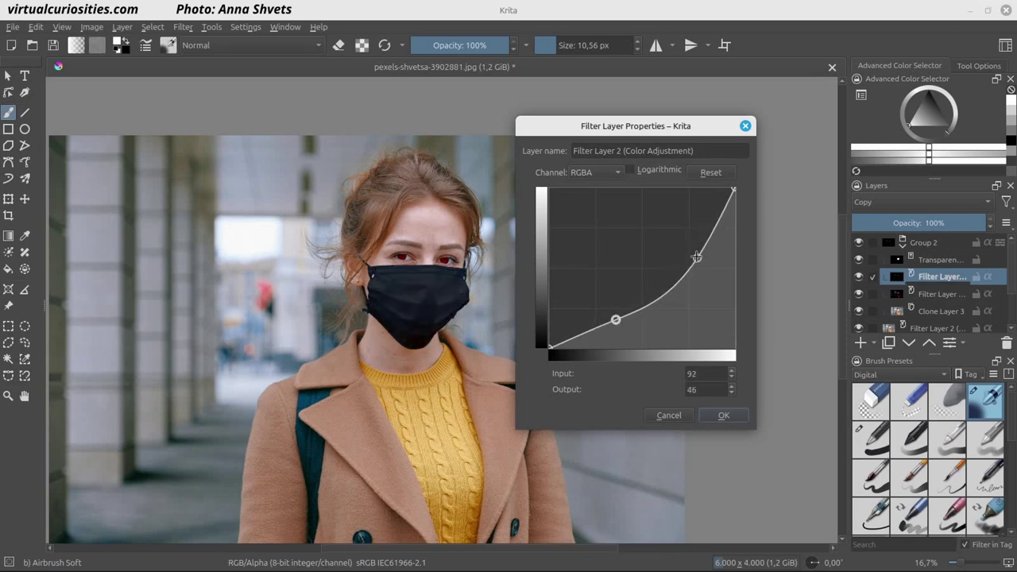
mouse_move(697, 257)
left_mouse_down()
mouse_move(705, 262)
mouse_move(685, 246)
left_mouse_up()
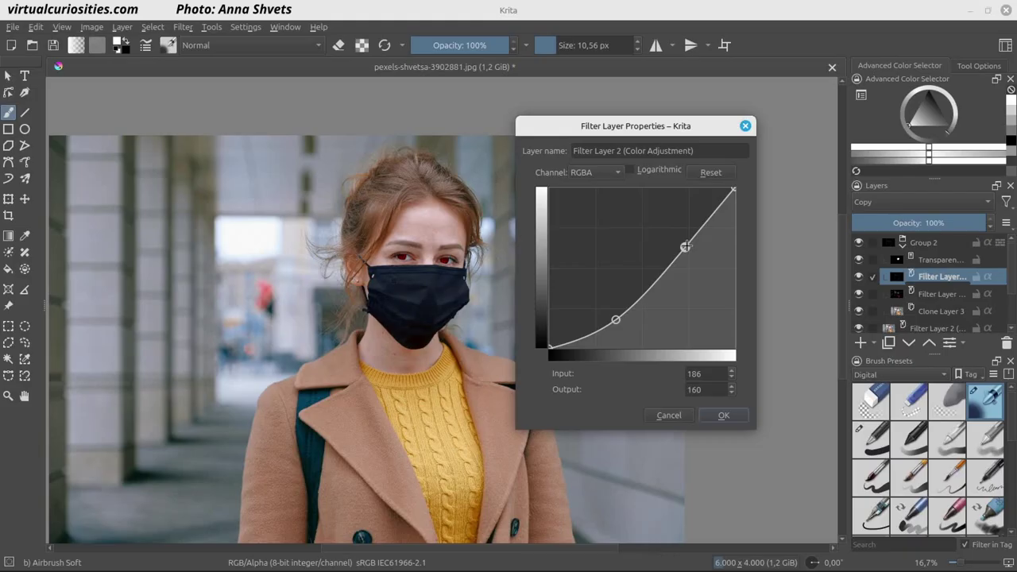
left_click_drag(616, 320, 620, 327)
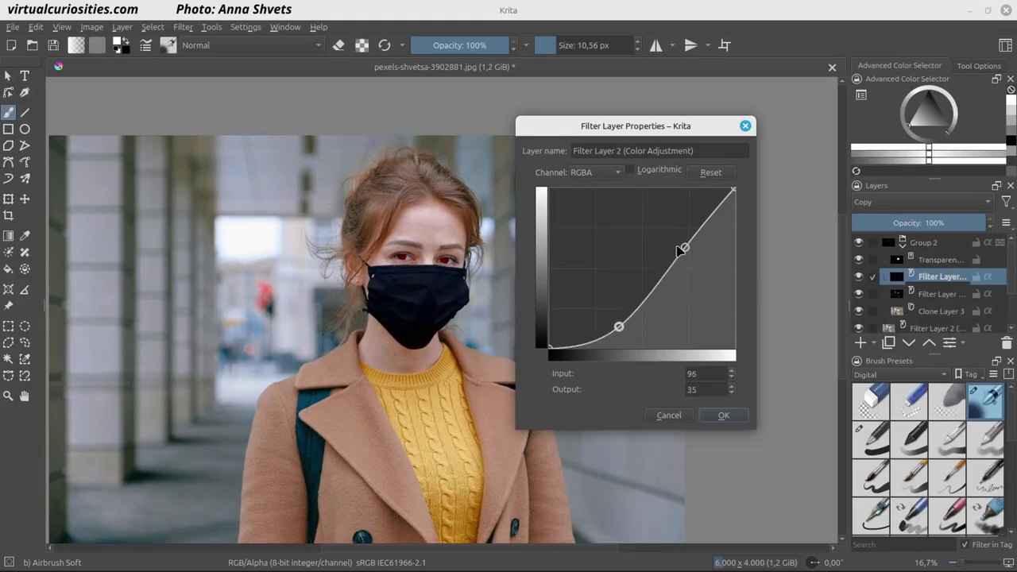
left_click_drag(684, 248, 695, 273)
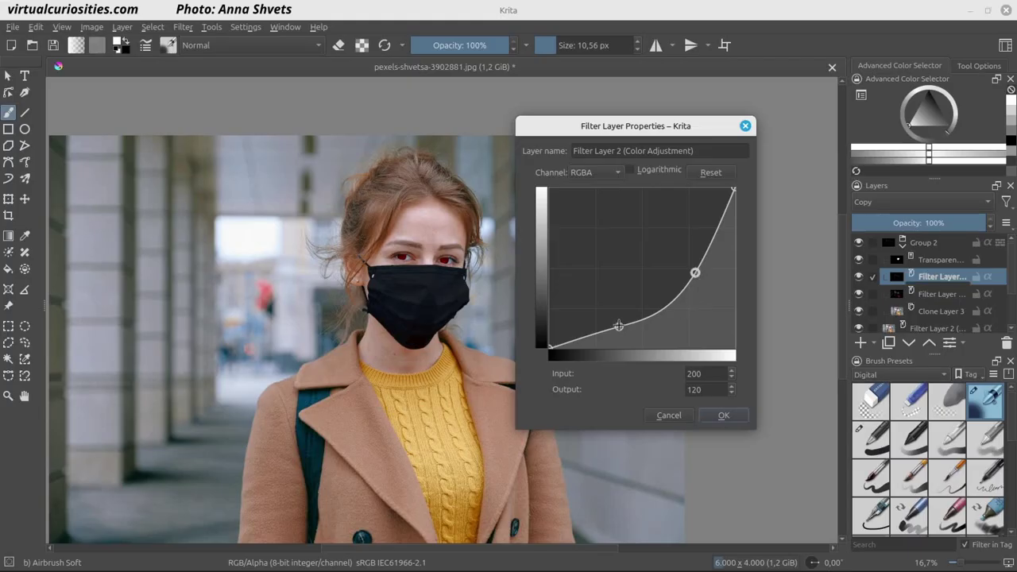
left_click_drag(618, 325, 607, 334)
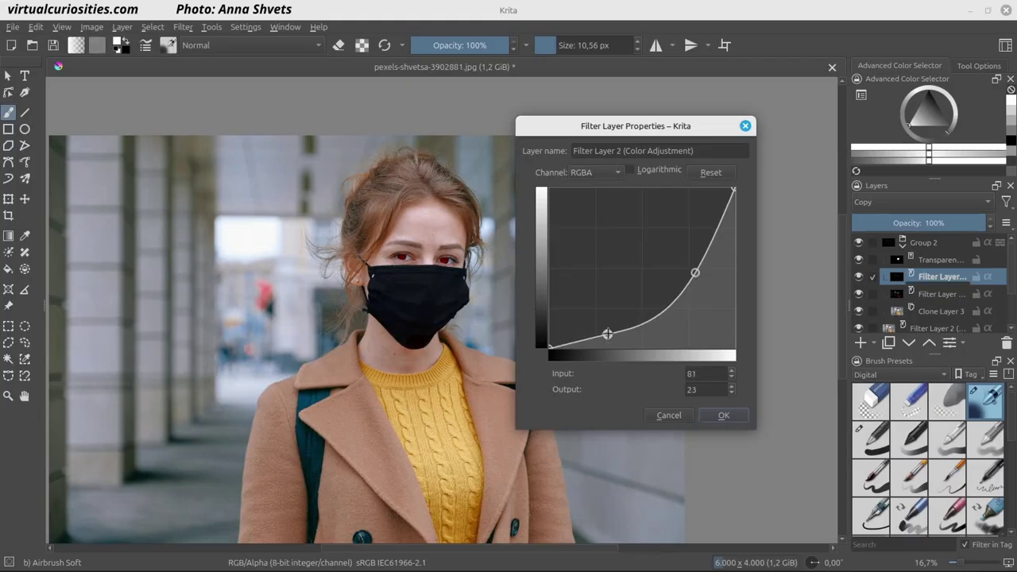